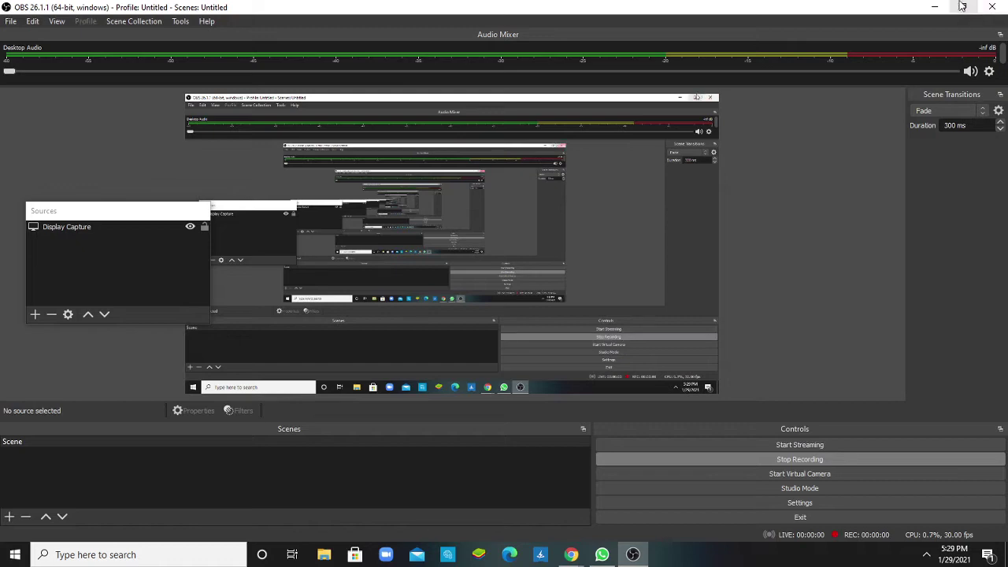
- Minimize OBS, launch Blender from the desktop and dismiss the splash screen
{"action": "left_click", "coordinate": [962, 6]}
{"action": "left_click", "coordinate": [776, 36]}
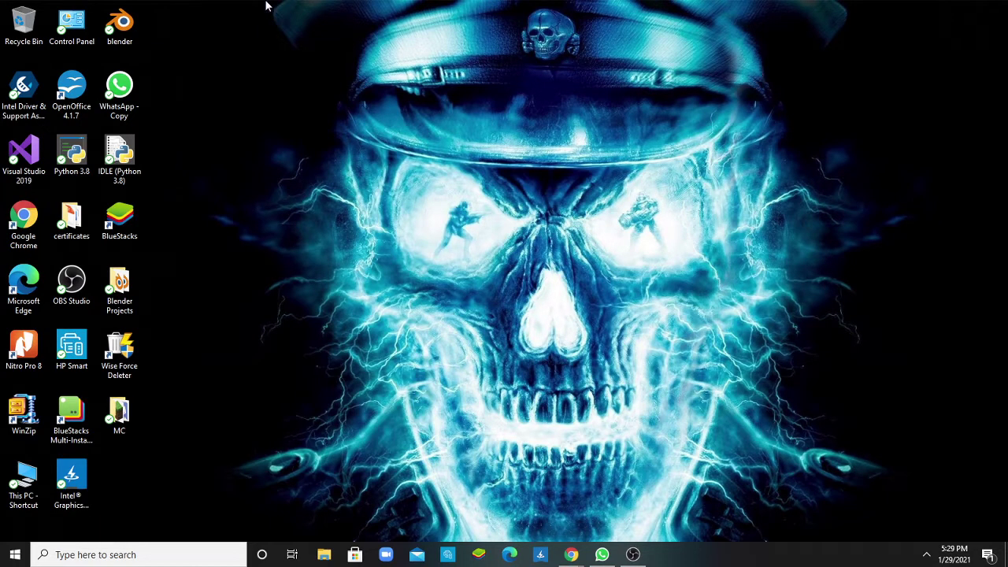
{"action": "double_click", "coordinate": [122, 25]}
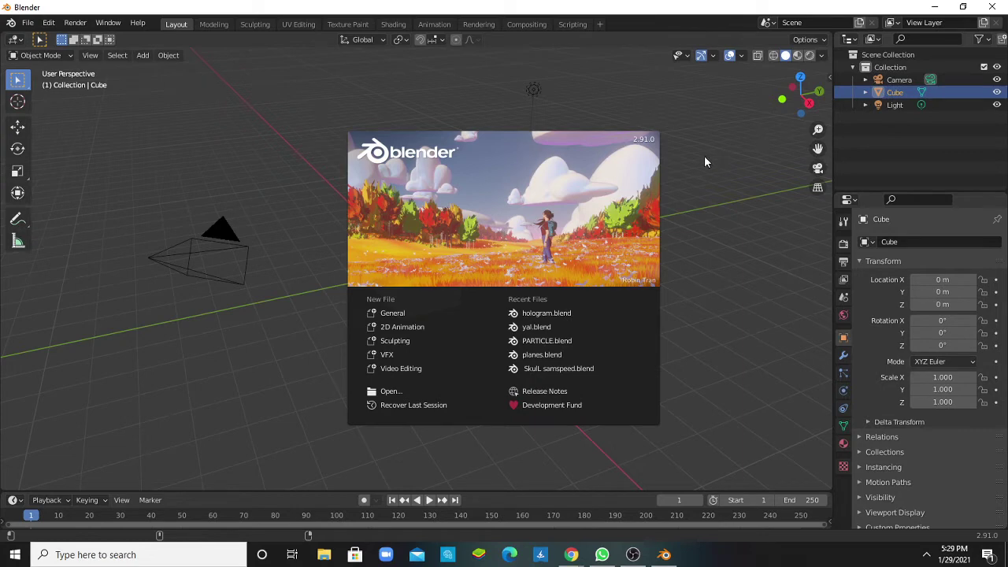
{"action": "left_click", "coordinate": [682, 158]}
- Zoom in and put the default cube into Edit Mode
{"action": "scroll", "coordinate": [453, 298], "scroll_direction": "up", "scroll_amount": 4}
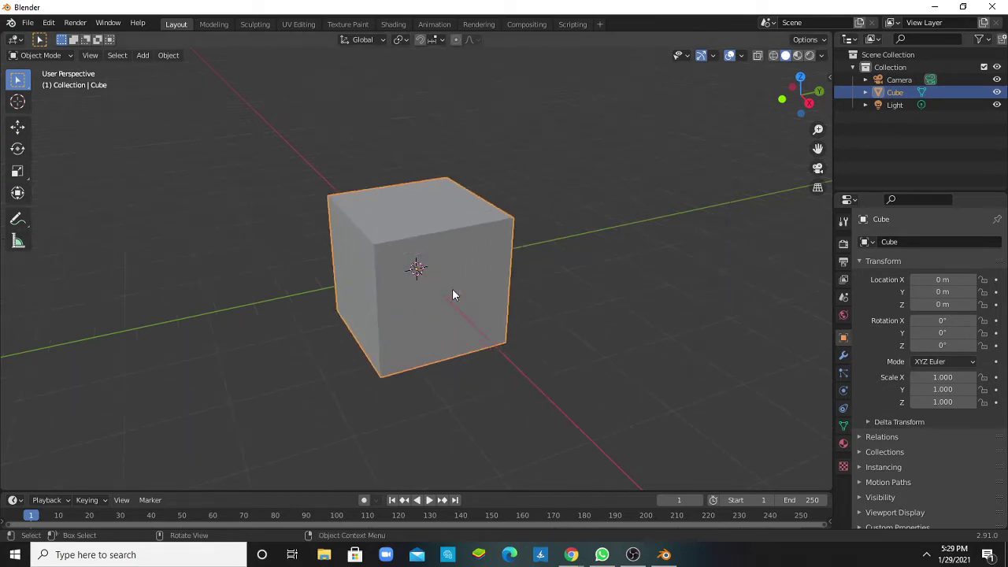
{"action": "key", "text": "Tab"}
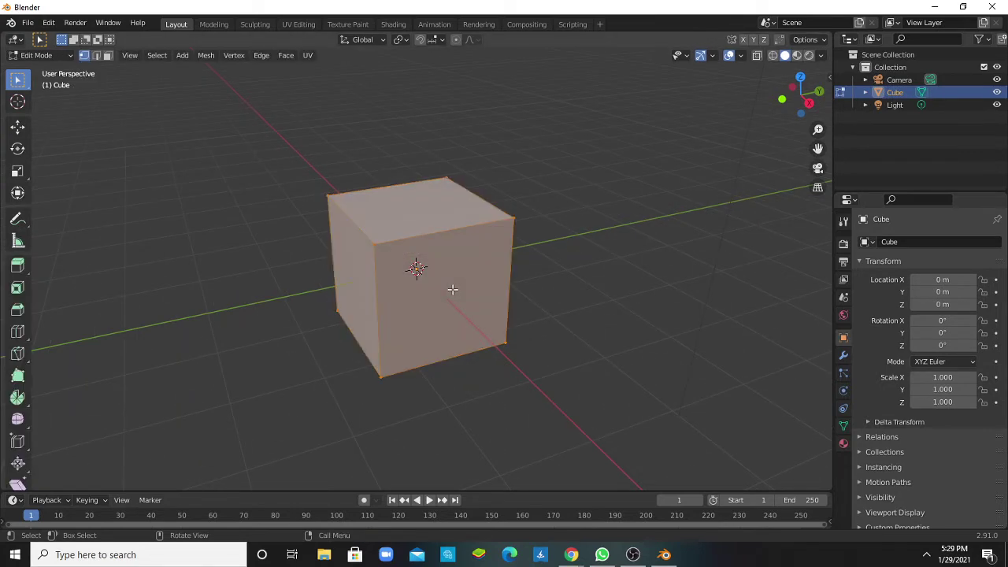
{"action": "middle_click_drag", "start_coordinate": [516, 276], "coordinate": [617, 225]}
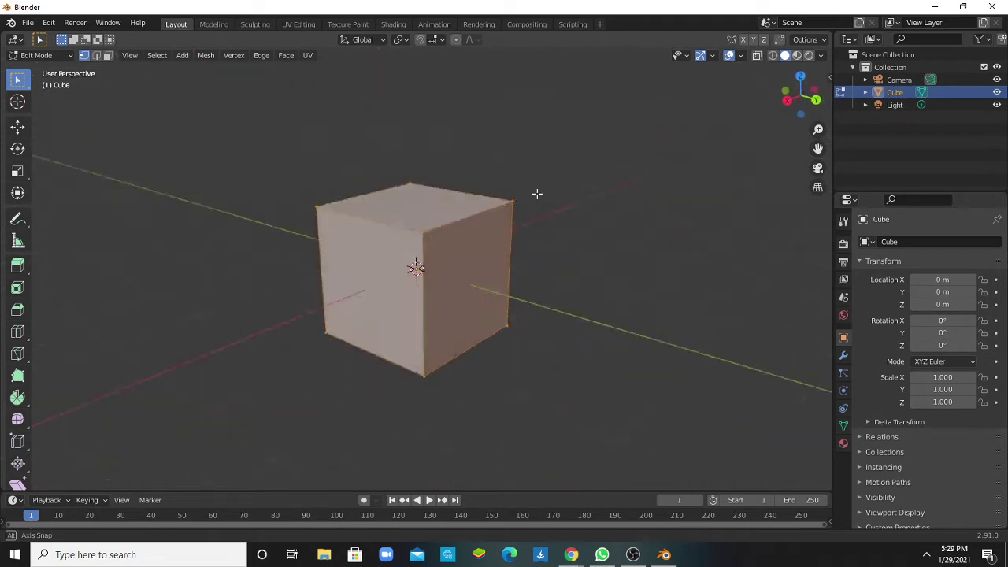
{"action": "mouse_move", "coordinate": [583, 275]}
{"action": "middle_mouse_down"}
{"action": "mouse_move", "coordinate": [603, 268]}
{"action": "mouse_move", "coordinate": [590, 304]}
{"action": "middle_mouse_up"}
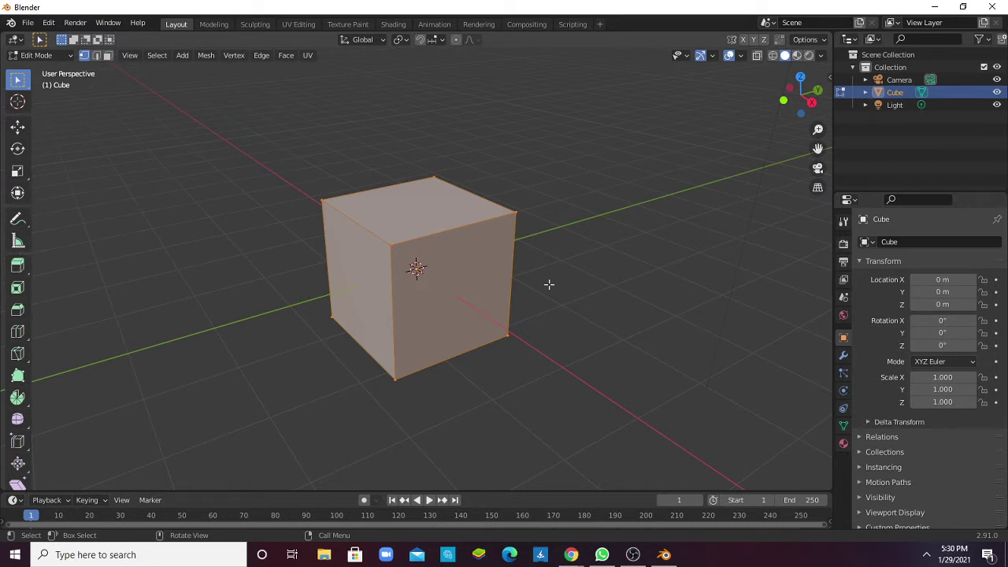
- Switch the viewport to Top Orthographic view of the cube
{"action": "key", "text": "KP_7"}
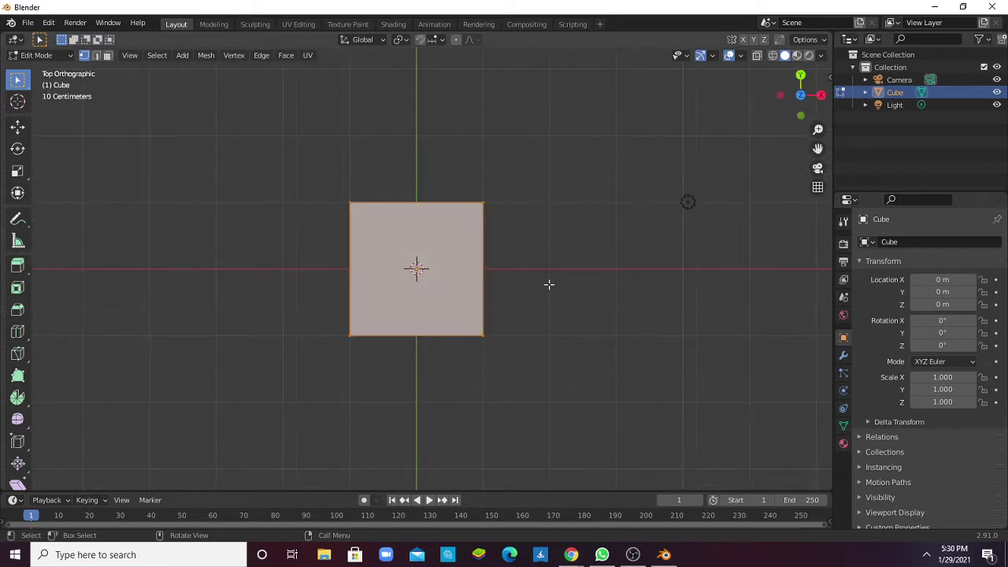
{"action": "key", "text": "grave"}
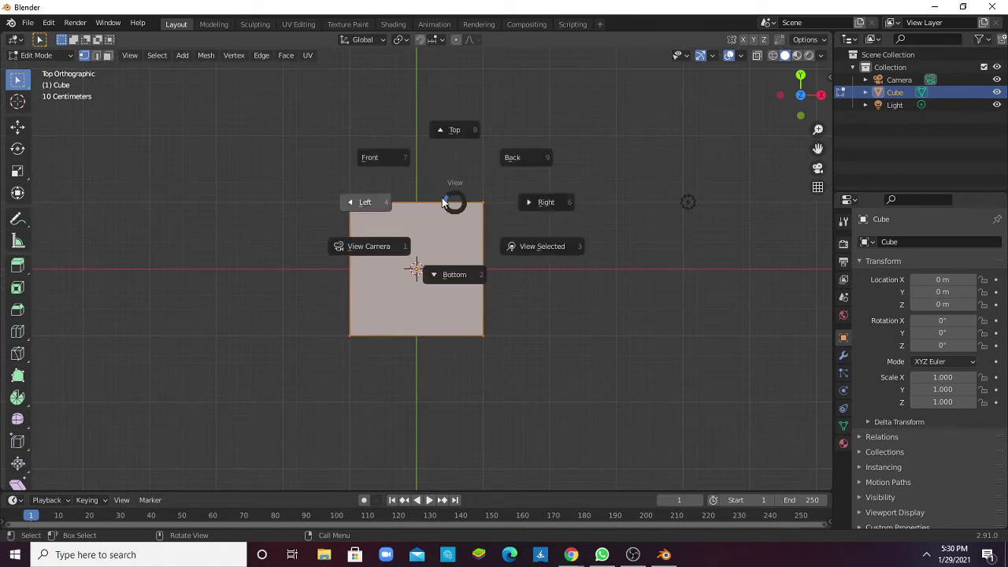
{"action": "left_click", "coordinate": [458, 131]}
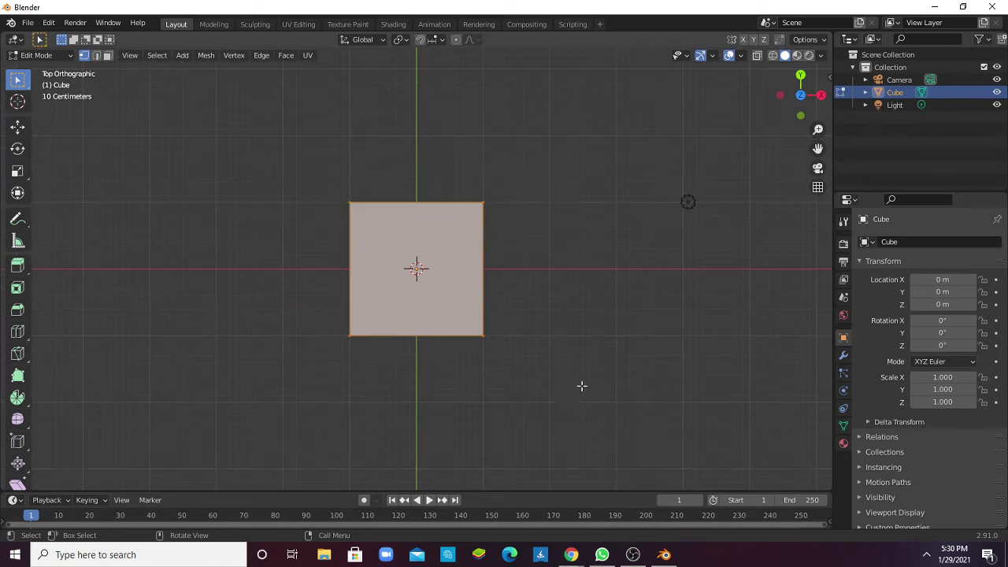
{"action": "middle_click_drag", "start_coordinate": [581, 382], "coordinate": [552, 371]}
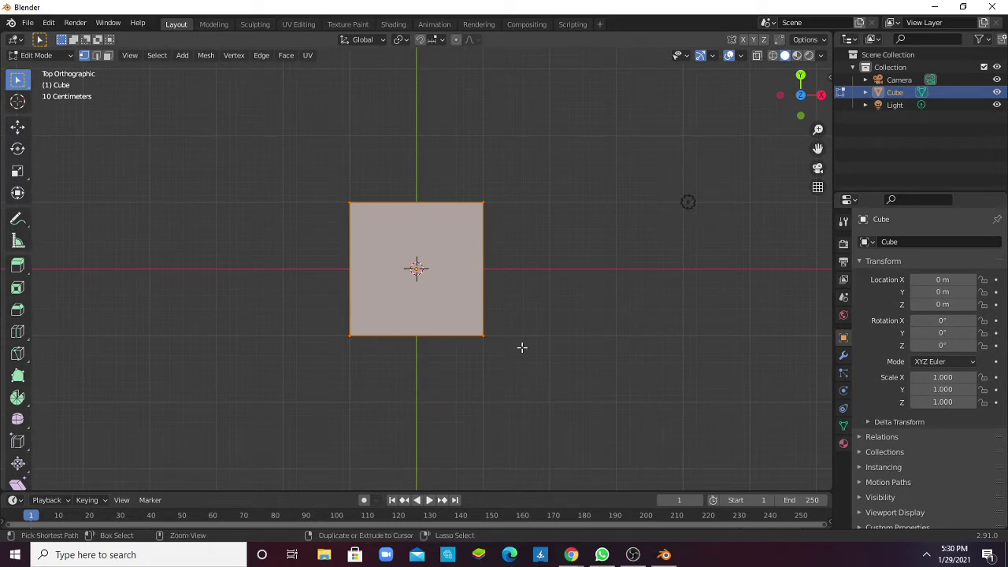
- Add one vertical loop cut through the cube's middle, undoing misplaced cuts
{"action": "key", "text": "ctrl+r"}
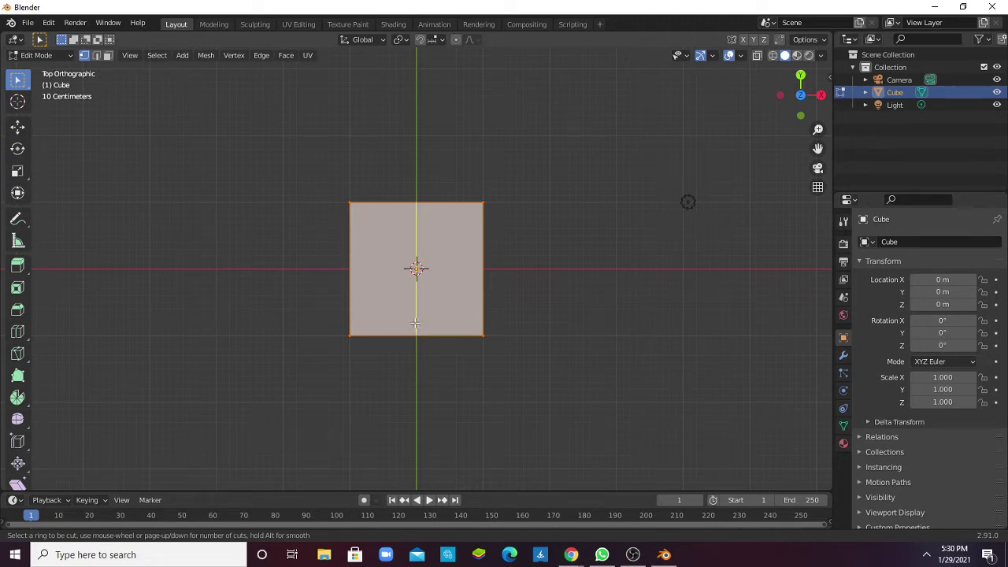
{"action": "left_click", "coordinate": [415, 323]}
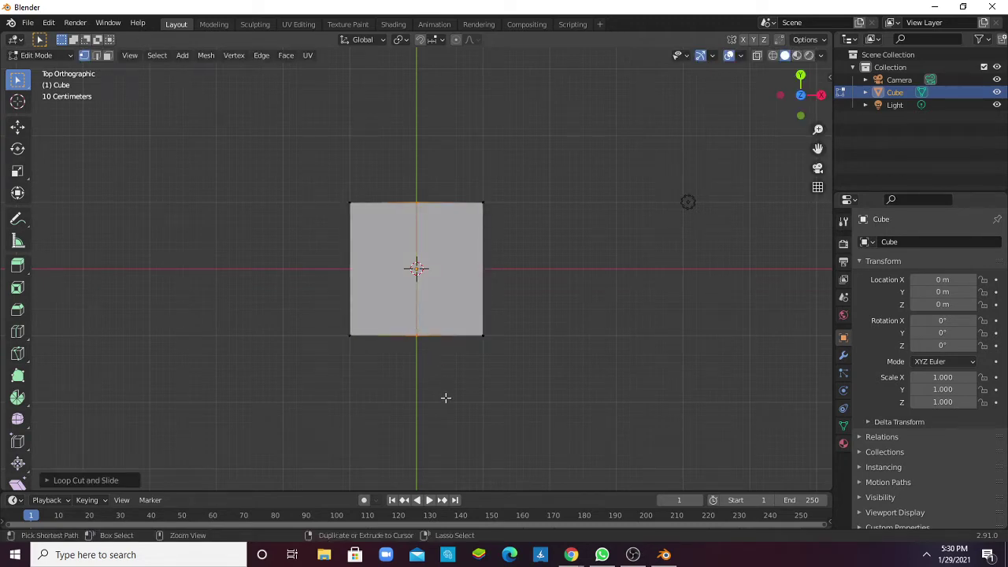
{"action": "key", "text": "ctrl+z"}
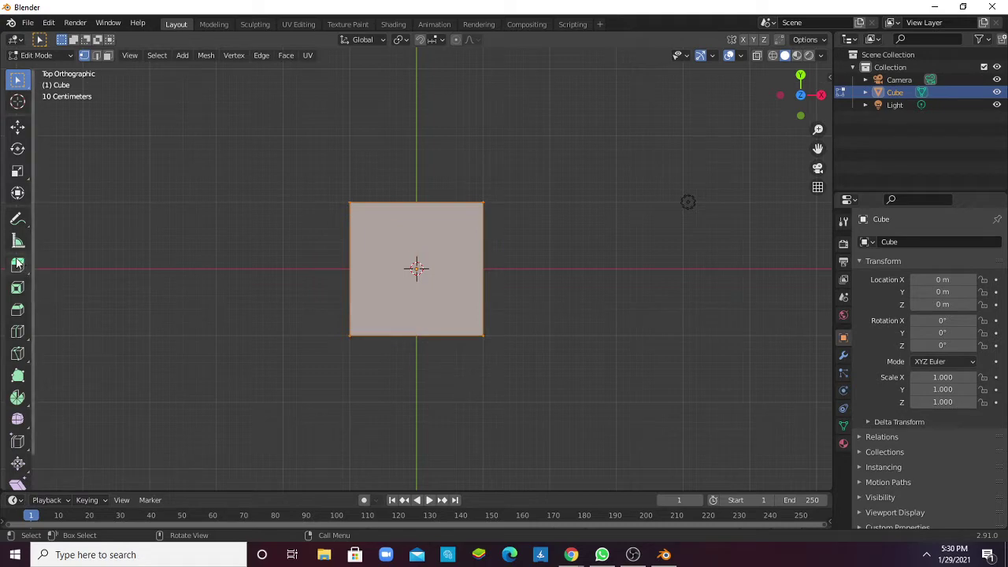
{"action": "left_click", "coordinate": [16, 331]}
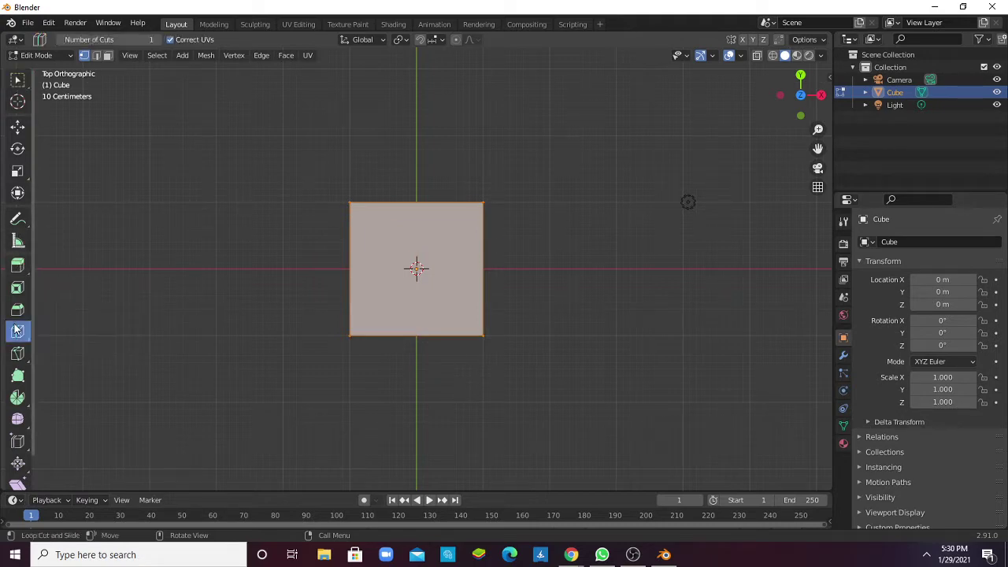
{"action": "left_click", "coordinate": [419, 314]}
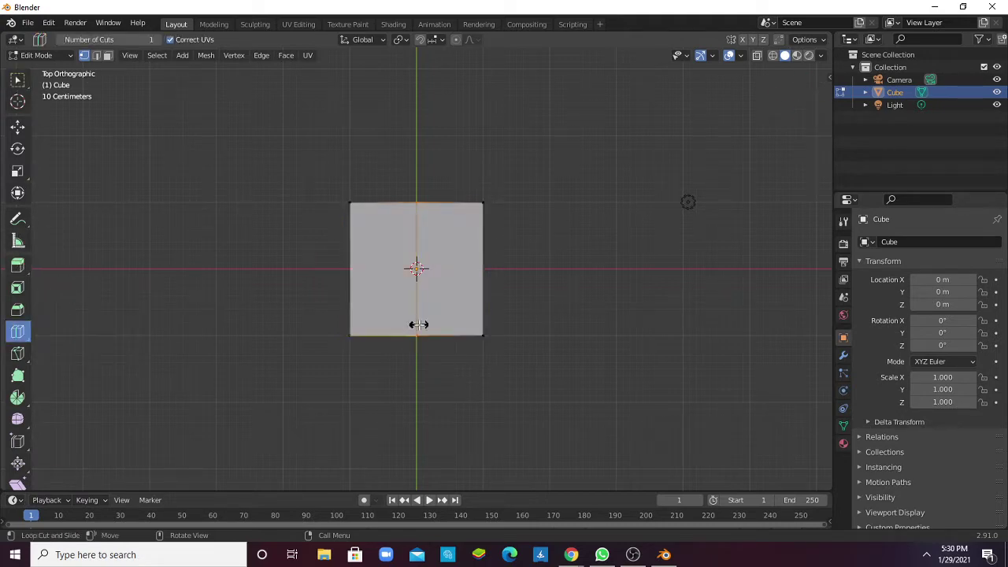
{"action": "key", "text": "ctrl+z"}
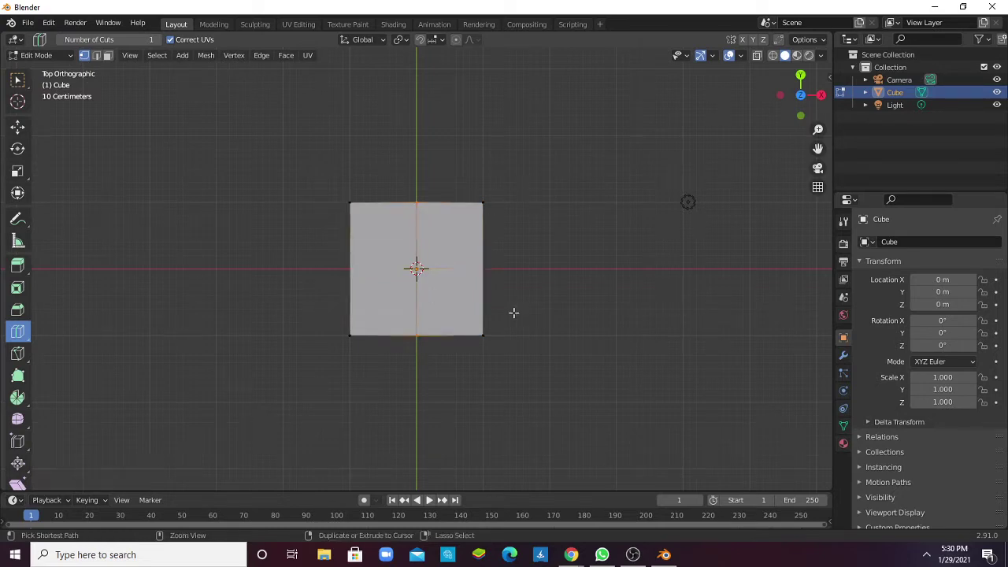
- Return to the select tool and orbit to a three-quarter view of the cut cube
{"action": "middle_click_drag", "start_coordinate": [419, 420], "coordinate": [455, 382]}
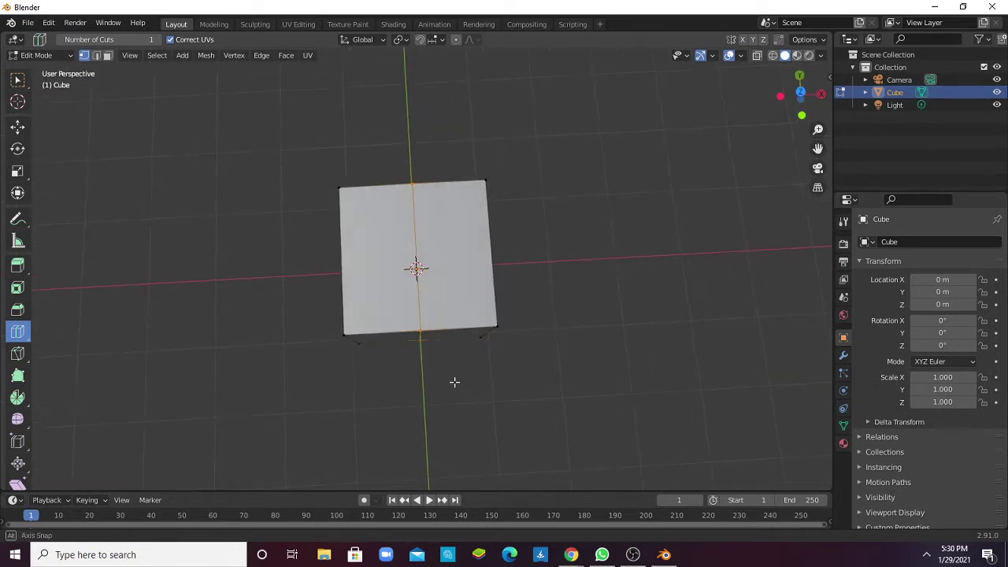
{"action": "left_click", "coordinate": [17, 79]}
{"action": "mouse_move", "coordinate": [493, 248]}
{"action": "middle_mouse_down"}
{"action": "mouse_move", "coordinate": [498, 225]}
{"action": "mouse_move", "coordinate": [484, 236]}
{"action": "mouse_move", "coordinate": [423, 212]}
{"action": "middle_mouse_up"}
{"action": "scroll", "coordinate": [490, 227], "scroll_direction": "up", "scroll_amount": 4}
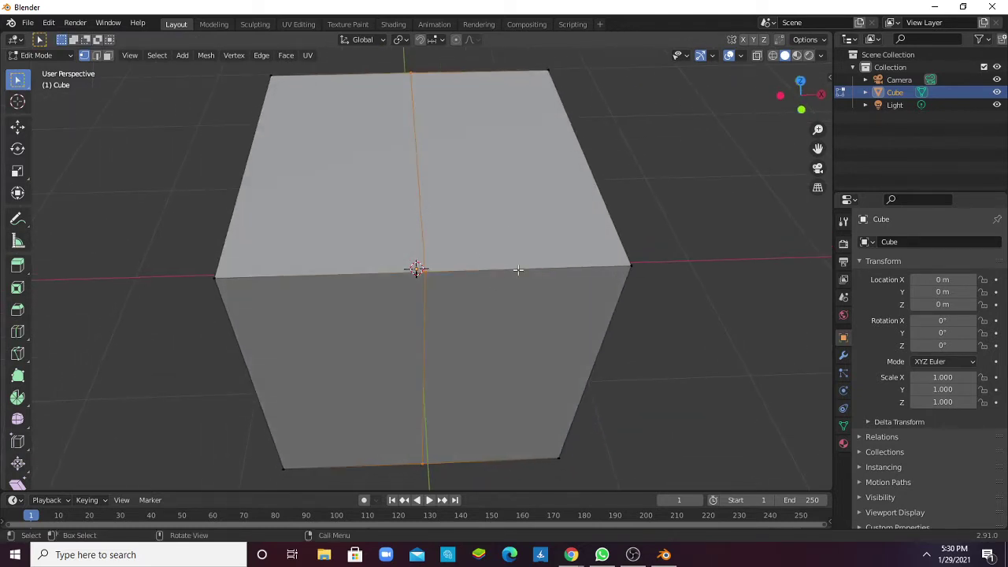
{"action": "scroll", "coordinate": [497, 288], "scroll_direction": "down", "scroll_amount": 5}
{"action": "mouse_move", "coordinate": [498, 288]}
{"action": "middle_mouse_down"}
{"action": "mouse_move", "coordinate": [528, 262]}
{"action": "mouse_move", "coordinate": [504, 258]}
{"action": "middle_mouse_up"}
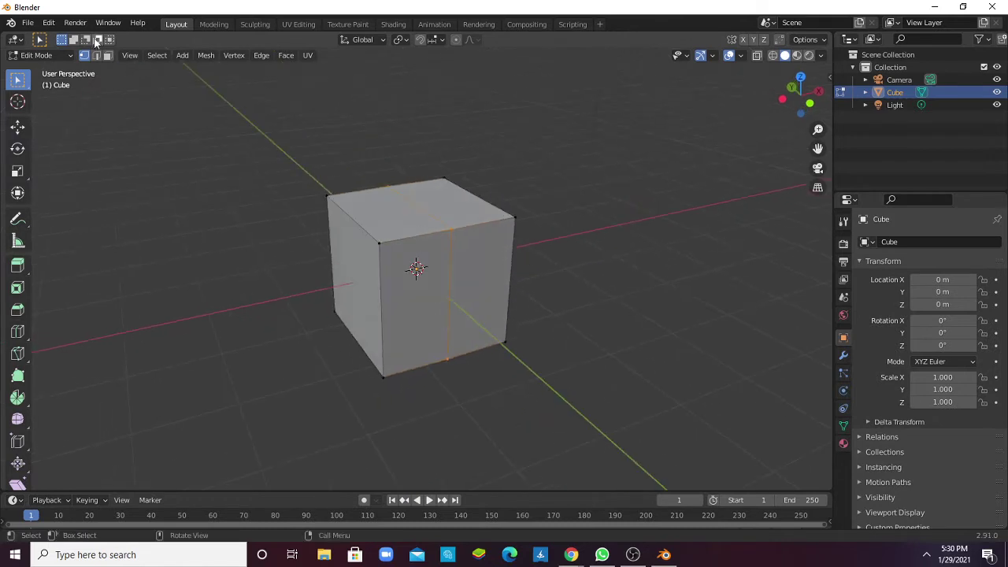
- Zoom in and settle on face select mode after cycling vertex, edge and face modes
{"action": "left_click", "coordinate": [108, 55]}
{"action": "scroll", "coordinate": [261, 223], "scroll_direction": "up", "scroll_amount": 2}
{"action": "scroll", "coordinate": [268, 228], "scroll_direction": "up", "scroll_amount": 2}
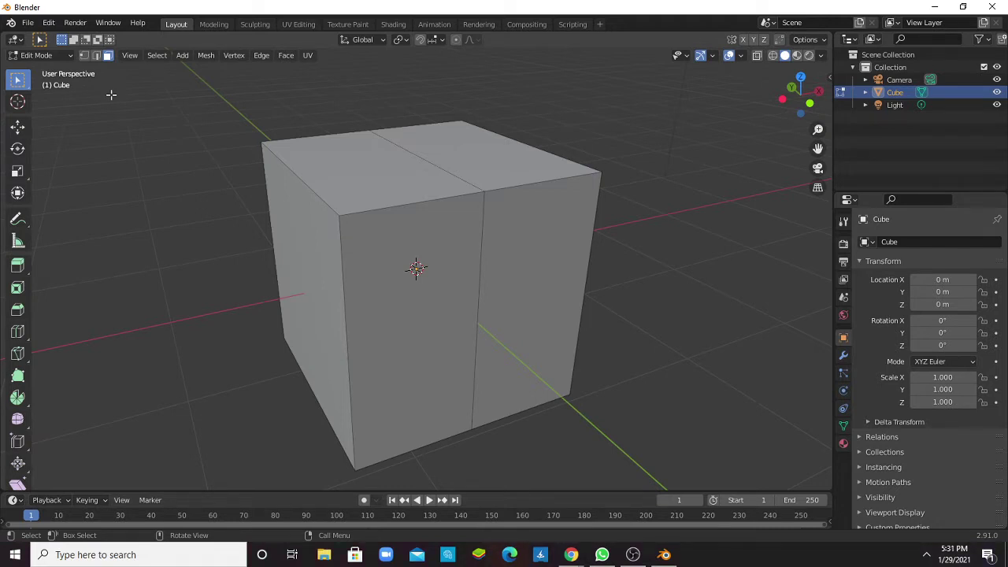
{"action": "key", "text": "1"}
{"action": "key", "text": "2"}
{"action": "key", "text": "3"}
{"action": "key", "text": "1"}
{"action": "key", "text": "2"}
{"action": "key", "text": "3"}
{"action": "key", "text": "1"}
{"action": "key", "text": "2"}
{"action": "key", "text": "3"}
{"action": "key", "text": "1"}
{"action": "key", "text": "2"}
{"action": "key", "text": "3"}
{"action": "key", "text": "1"}
{"action": "key", "text": "2"}
{"action": "key", "text": "3"}
{"action": "left_click", "coordinate": [96, 55]}
{"action": "left_click", "coordinate": [108, 55]}
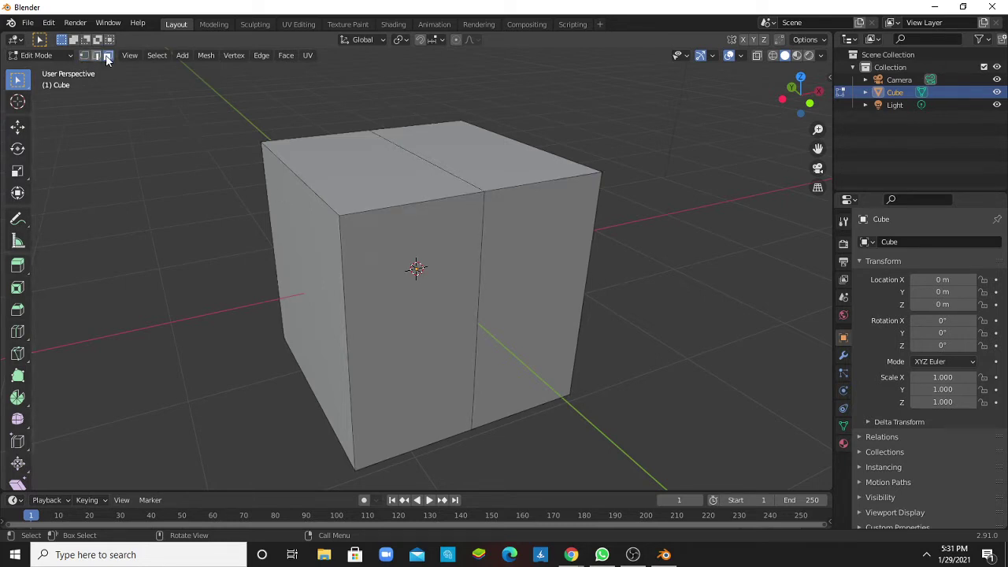
- Select the cube's left face and delete the left half
{"action": "left_click", "coordinate": [293, 194]}
{"action": "key", "text": "x"}
{"action": "left_click", "coordinate": [293, 193]}
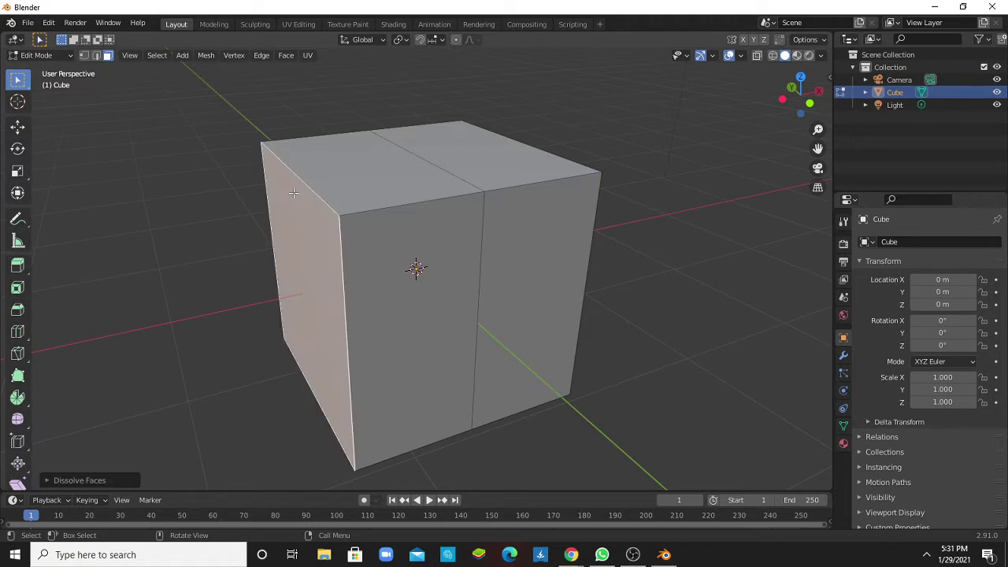
{"action": "key", "text": "x"}
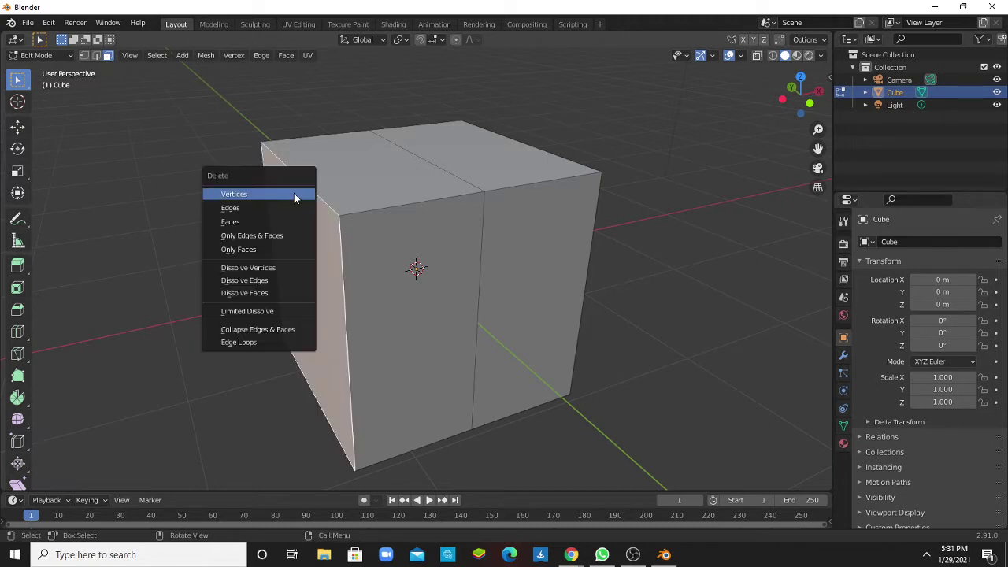
{"action": "left_click", "coordinate": [260, 202]}
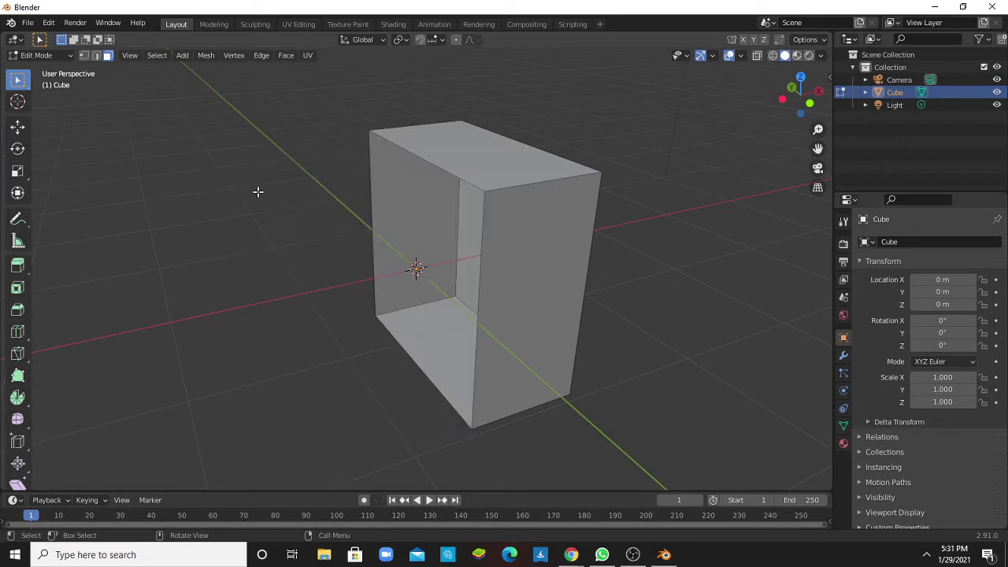
- Inspect the open half-shell, deselect everything and return to Object Mode
{"action": "mouse_move", "coordinate": [478, 255]}
{"action": "middle_mouse_down"}
{"action": "mouse_move", "coordinate": [459, 257]}
{"action": "mouse_move", "coordinate": [440, 239]}
{"action": "middle_mouse_up"}
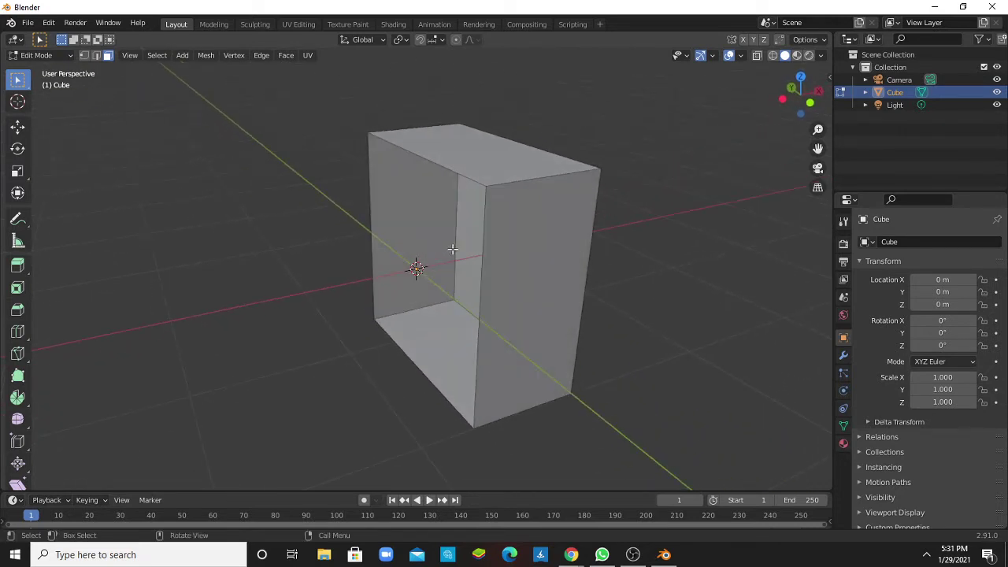
{"action": "key", "text": "a"}
{"action": "key", "text": "alt+a"}
{"action": "key", "text": "Tab"}
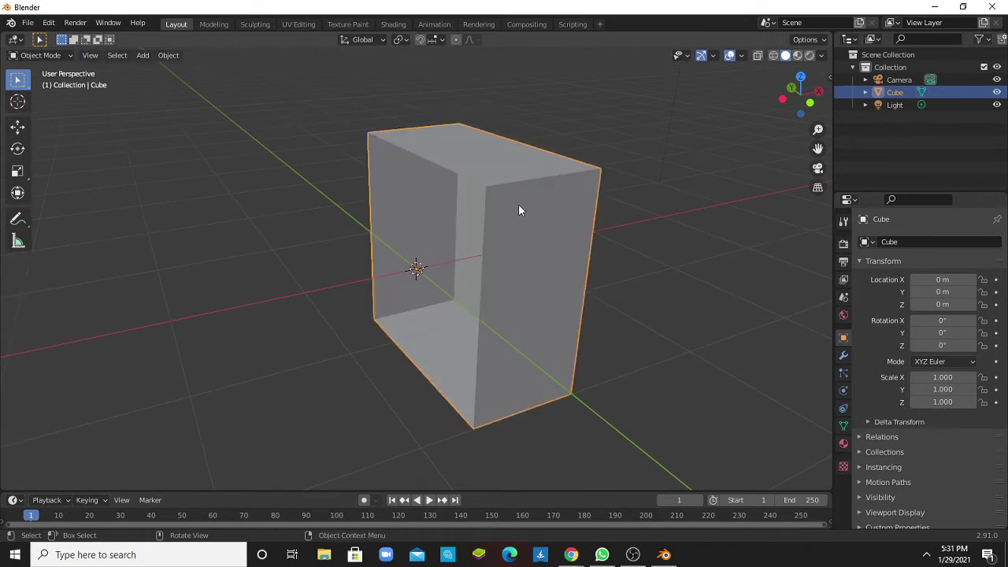
- Add a Mirror modifier to the half cube
{"action": "left_click", "coordinate": [843, 355]}
{"action": "left_click", "coordinate": [903, 245]}
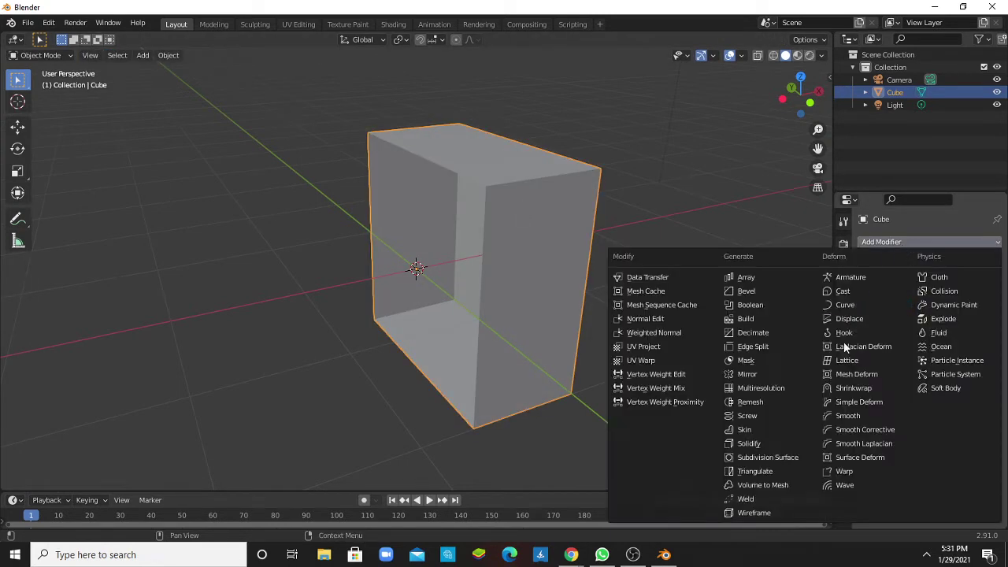
{"action": "left_click", "coordinate": [755, 372]}
- Re-enter Edit Mode in wireframe shading and orbit around the mirrored cube
{"action": "key", "text": "Tab"}
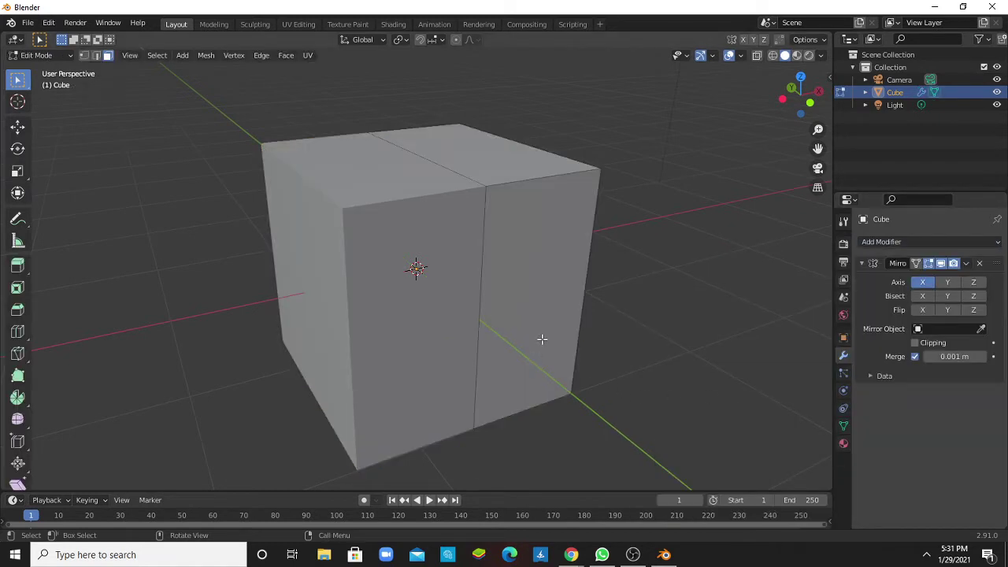
{"action": "key", "text": "z"}
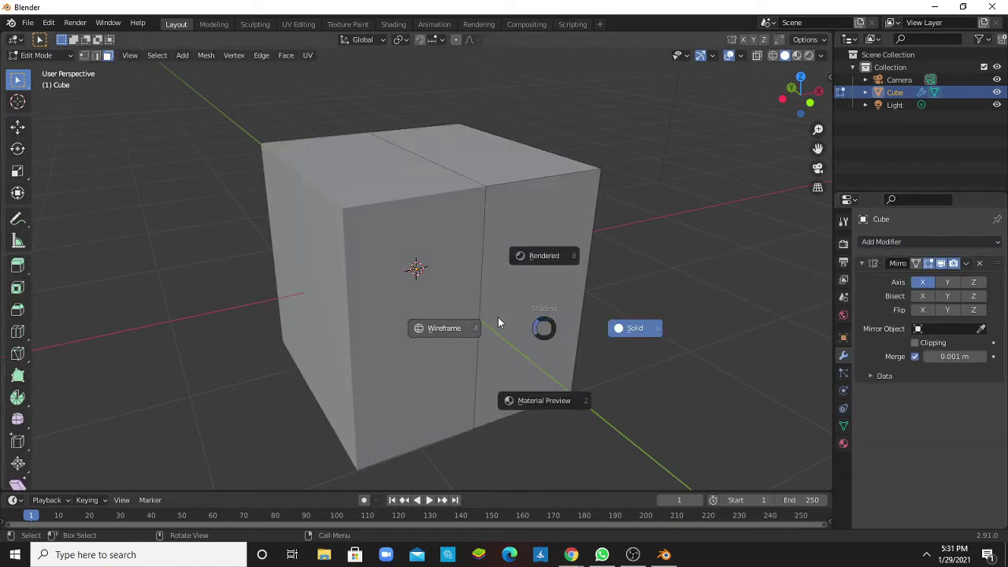
{"action": "left_click", "coordinate": [426, 330]}
{"action": "mouse_move", "coordinate": [448, 338]}
{"action": "middle_mouse_down"}
{"action": "mouse_move", "coordinate": [441, 282]}
{"action": "mouse_move", "coordinate": [430, 355]}
{"action": "middle_mouse_up"}
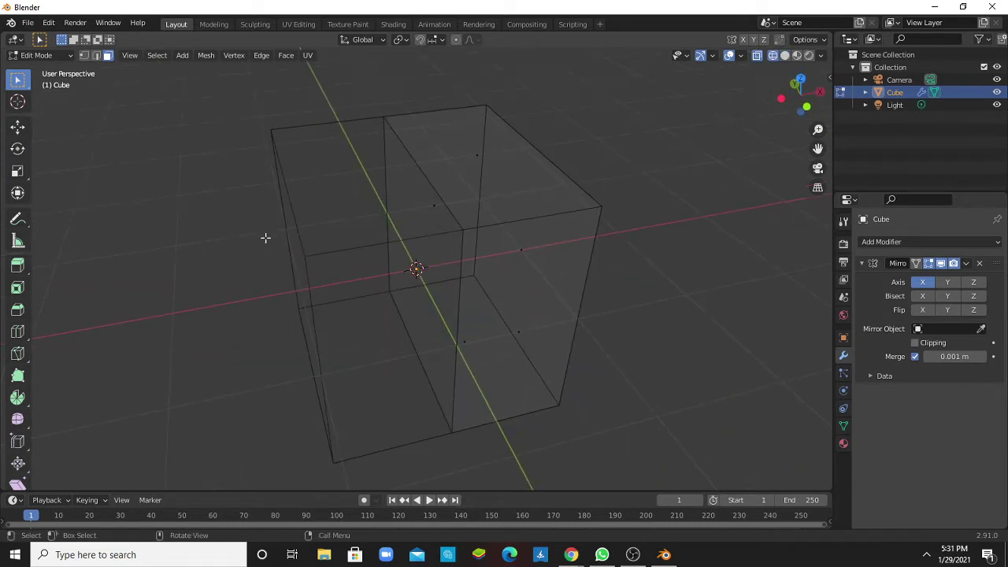
{"action": "middle_click_drag", "start_coordinate": [265, 239], "coordinate": [311, 221]}
{"action": "middle_click_drag", "start_coordinate": [452, 275], "coordinate": [413, 270]}
{"action": "scroll", "coordinate": [408, 270], "scroll_direction": "down", "scroll_amount": 5}
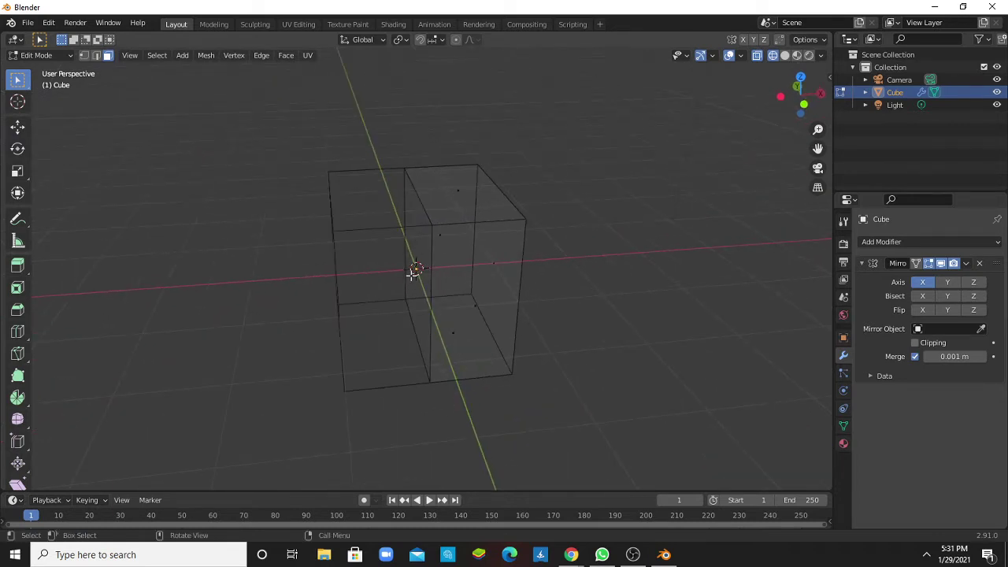
- View the cube from Right Orthographic (numpad 3) and return to Object Mode
{"action": "key", "text": "KP_3"}
{"action": "scroll", "coordinate": [533, 272], "scroll_direction": "up", "scroll_amount": 4}
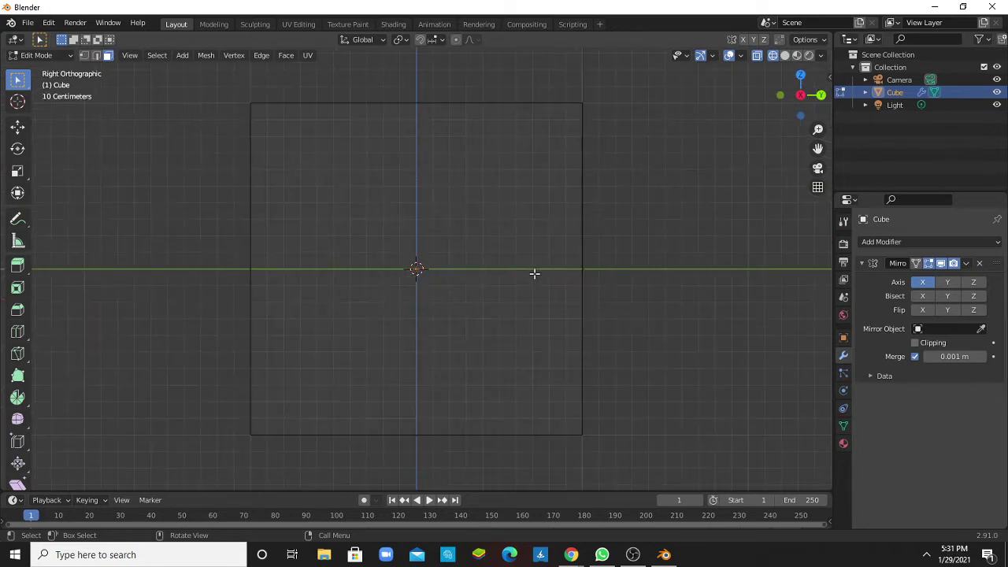
{"action": "scroll", "coordinate": [586, 259], "scroll_direction": "down", "scroll_amount": 3}
{"action": "mouse_move", "coordinate": [586, 259]}
{"action": "middle_mouse_down"}
{"action": "mouse_move", "coordinate": [590, 279]}
{"action": "mouse_move", "coordinate": [549, 286]}
{"action": "mouse_move", "coordinate": [450, 342]}
{"action": "middle_mouse_up"}
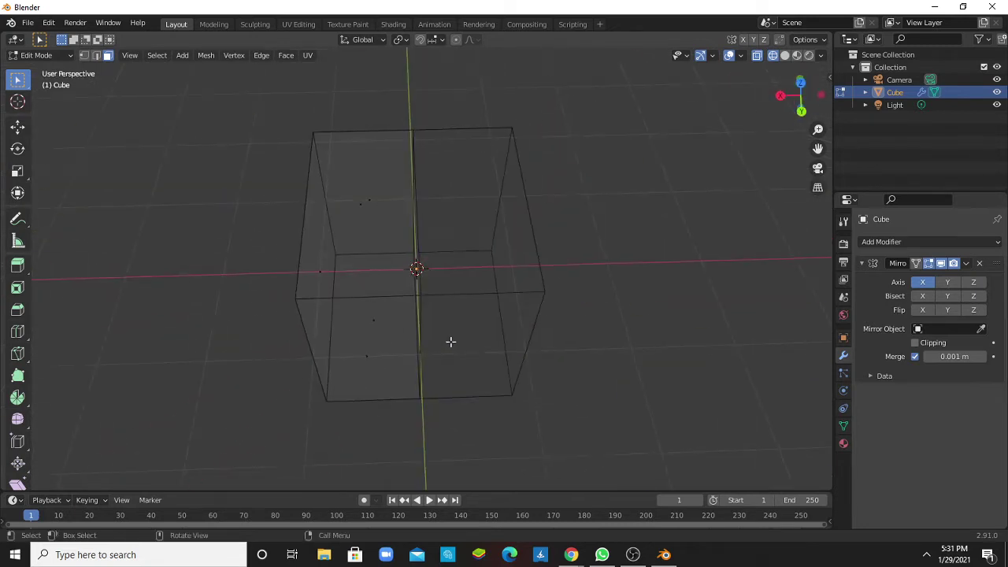
{"action": "key", "text": "KP_3"}
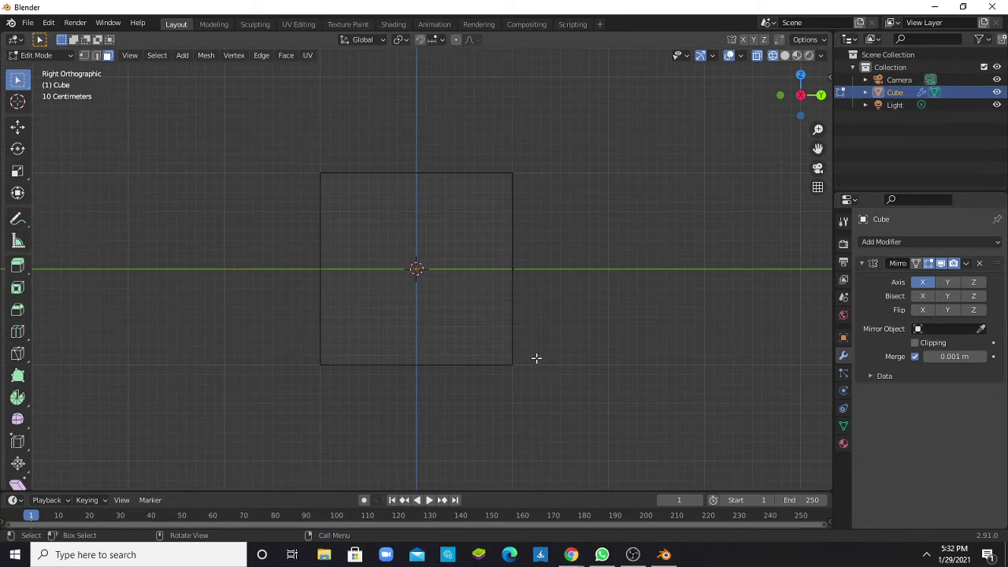
{"action": "key", "text": "Tab"}
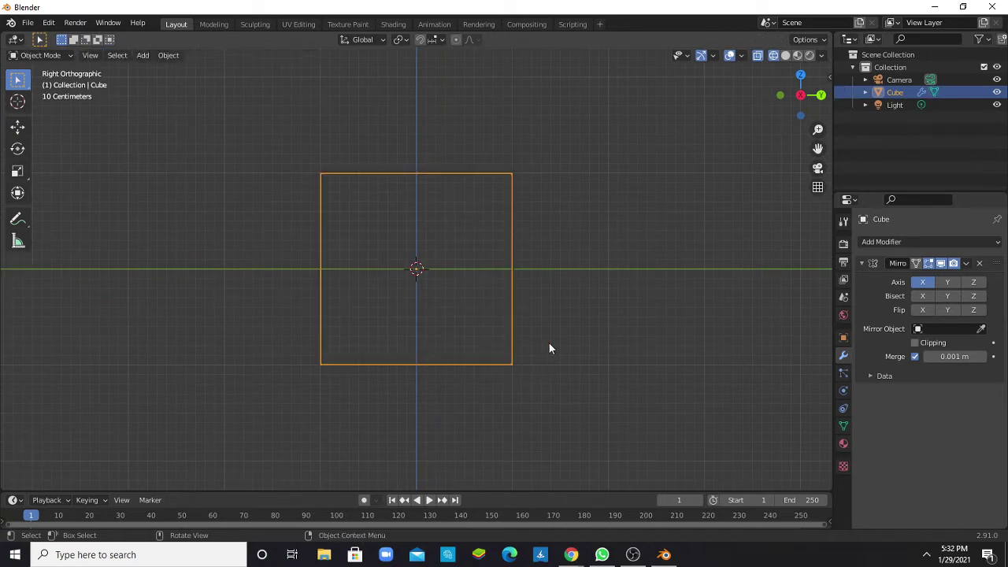
- Add 003-Side.jpg from Downloads as a background reference image
{"action": "key", "text": "shift+a"}
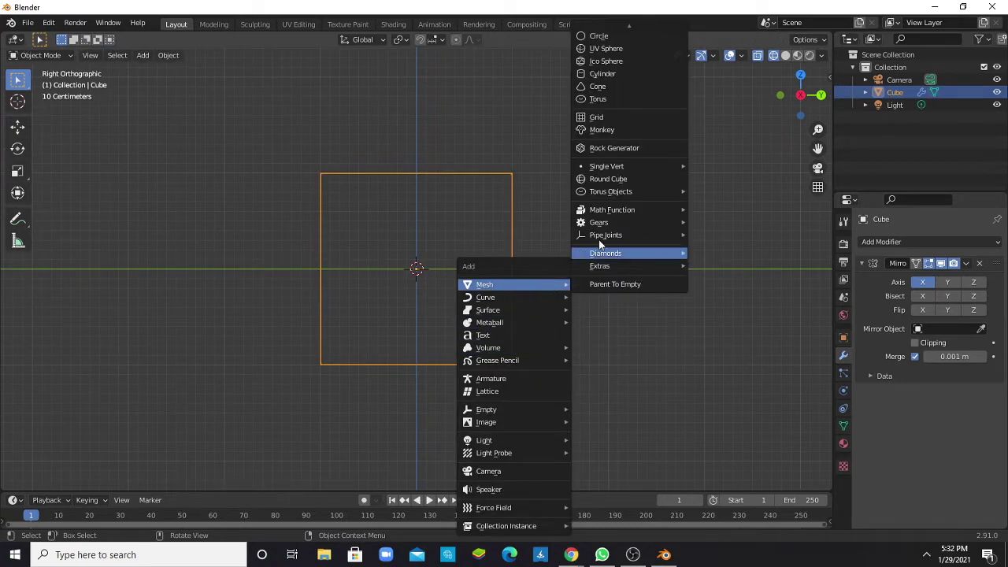
{"action": "mouse_move", "coordinate": [486, 422]}
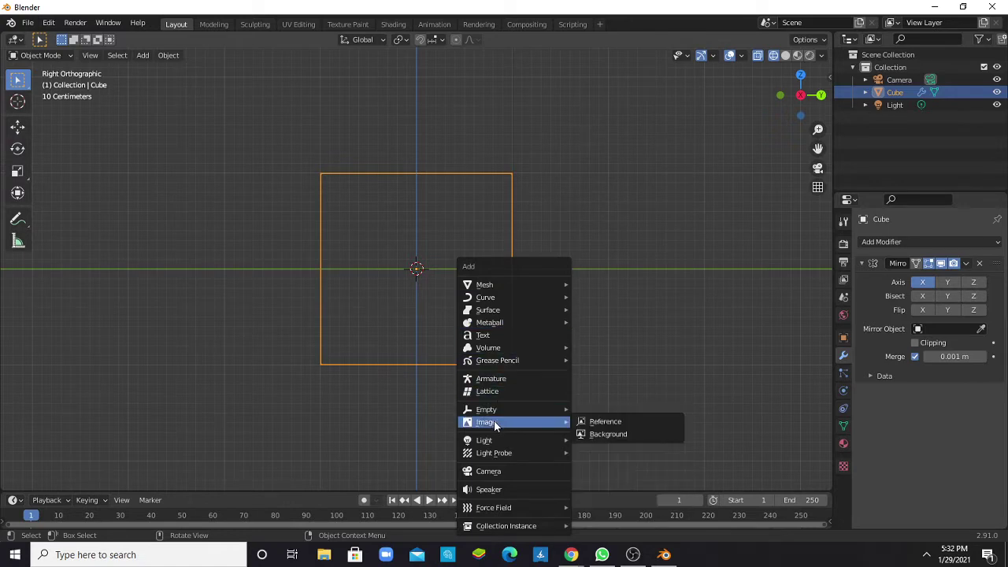
{"action": "left_click", "coordinate": [611, 434]}
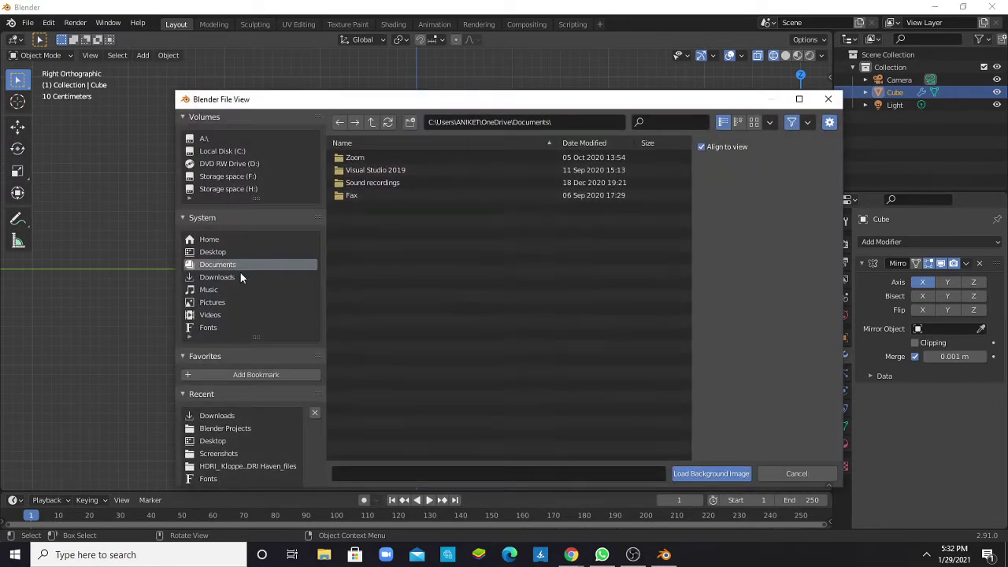
{"action": "left_click", "coordinate": [240, 273]}
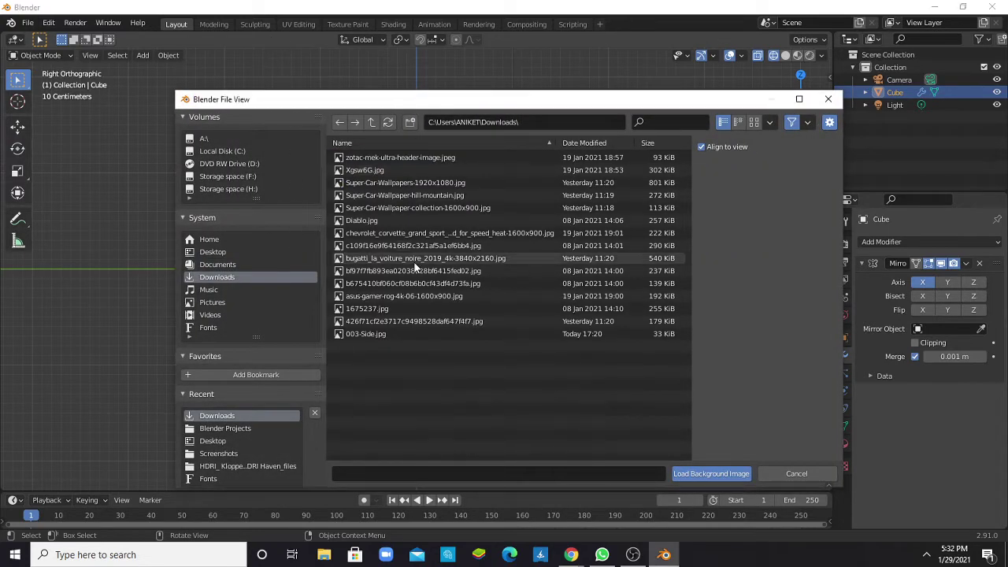
{"action": "left_click", "coordinate": [401, 335]}
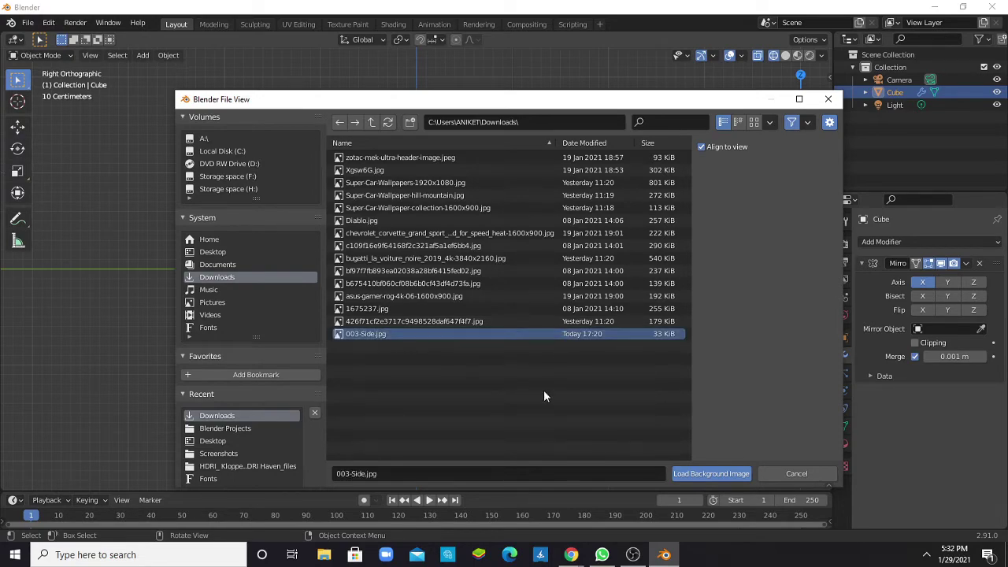
{"action": "left_click", "coordinate": [685, 471]}
{"action": "scroll", "coordinate": [508, 338], "scroll_direction": "up", "scroll_amount": 5}
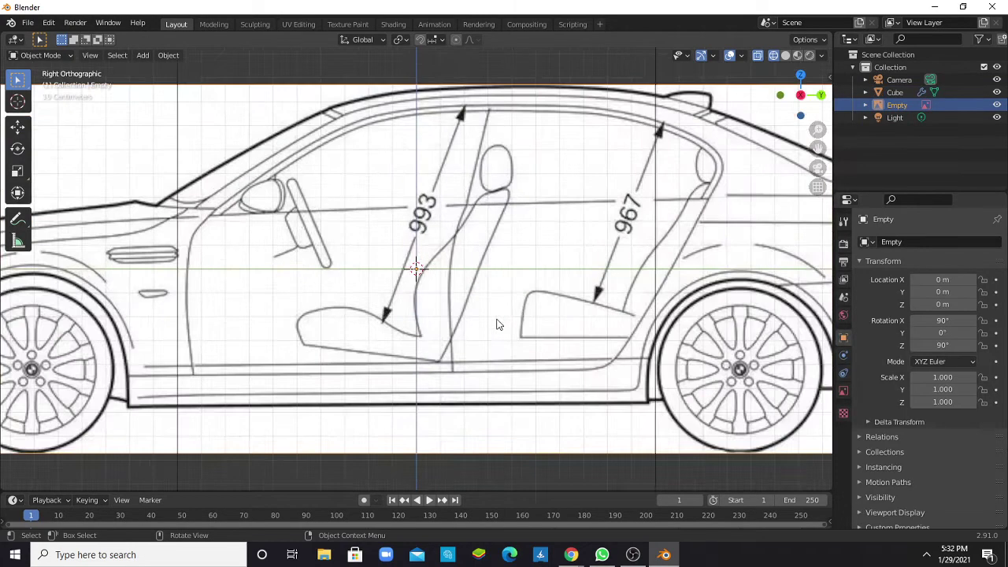
{"action": "scroll", "coordinate": [497, 324], "scroll_direction": "down", "scroll_amount": 7}
{"action": "scroll", "coordinate": [496, 318], "scroll_direction": "up", "scroll_amount": 3}
{"action": "scroll", "coordinate": [497, 318], "scroll_direction": "up", "scroll_amount": 1}
{"action": "scroll", "coordinate": [495, 327], "scroll_direction": "down", "scroll_amount": 2}
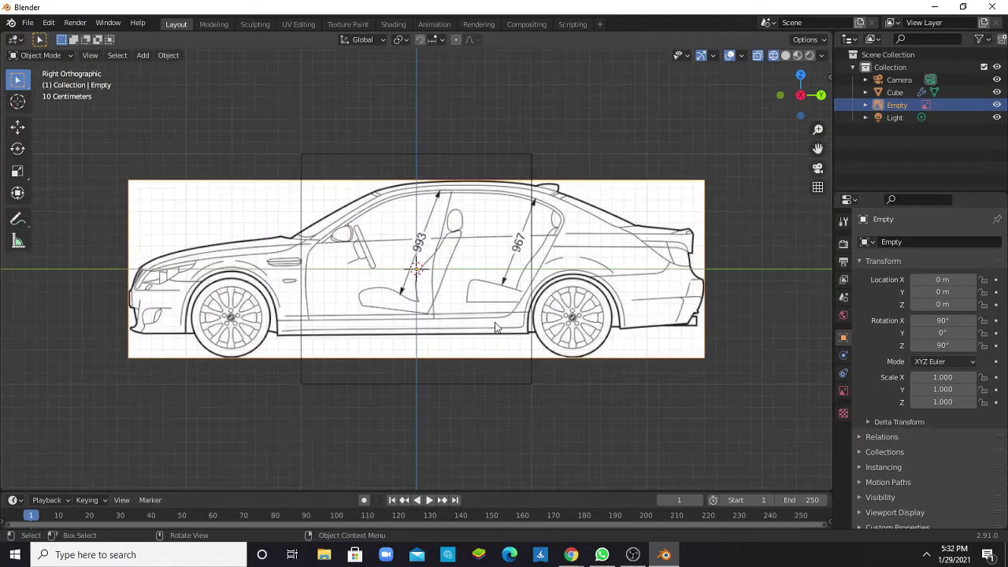
- Select the cube, scale it down and move it along Y over the car's front
{"action": "left_click", "coordinate": [532, 375]}
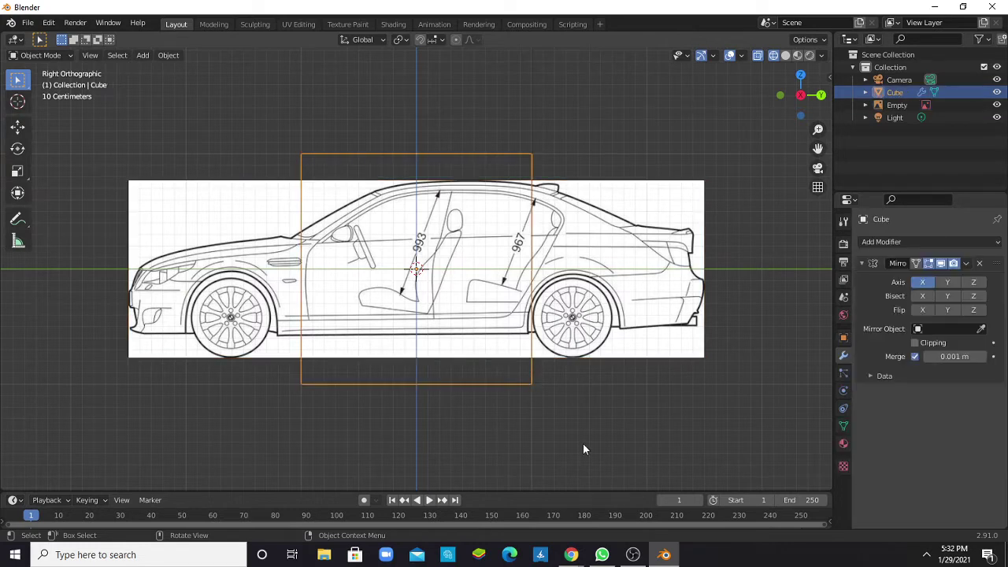
{"action": "key", "text": "s"}
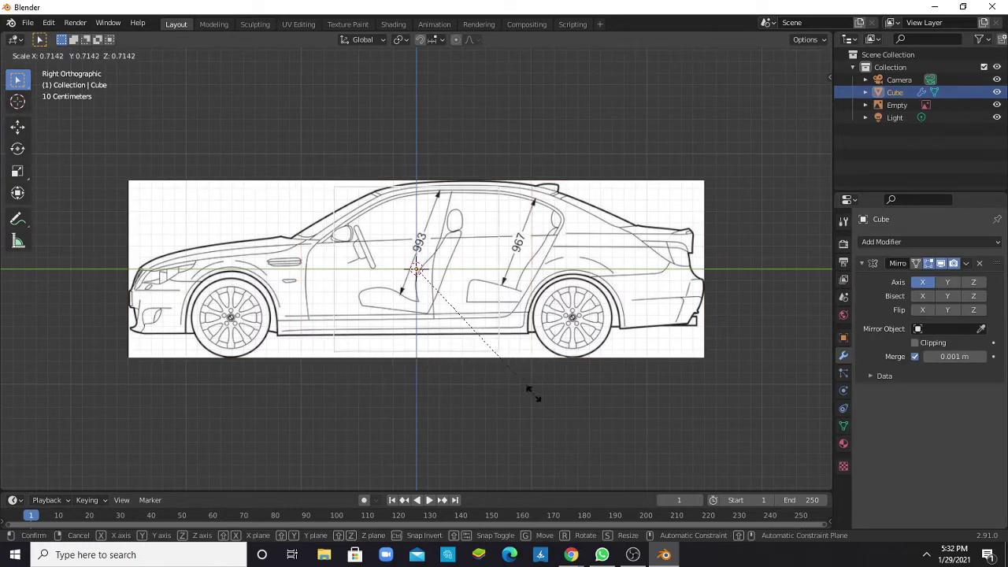
{"action": "left_click", "coordinate": [508, 373]}
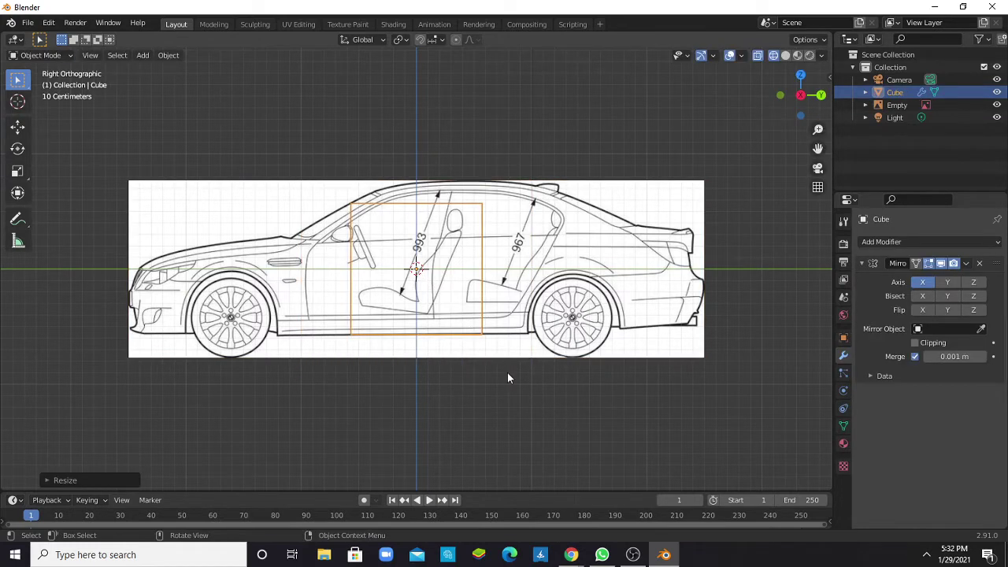
{"action": "key", "text": "g"}
{"action": "key", "text": "z"}
{"action": "key", "text": "z"}
{"action": "key", "text": "z"}
{"action": "key", "text": "y"}
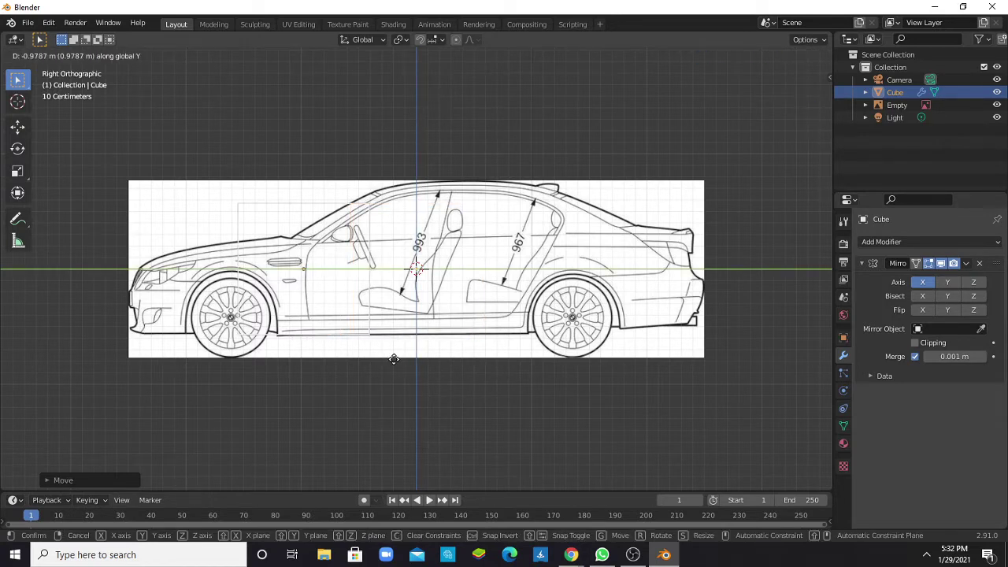
{"action": "left_click", "coordinate": [385, 362]}
{"action": "scroll", "coordinate": [384, 365], "scroll_direction": "up", "scroll_amount": 1}
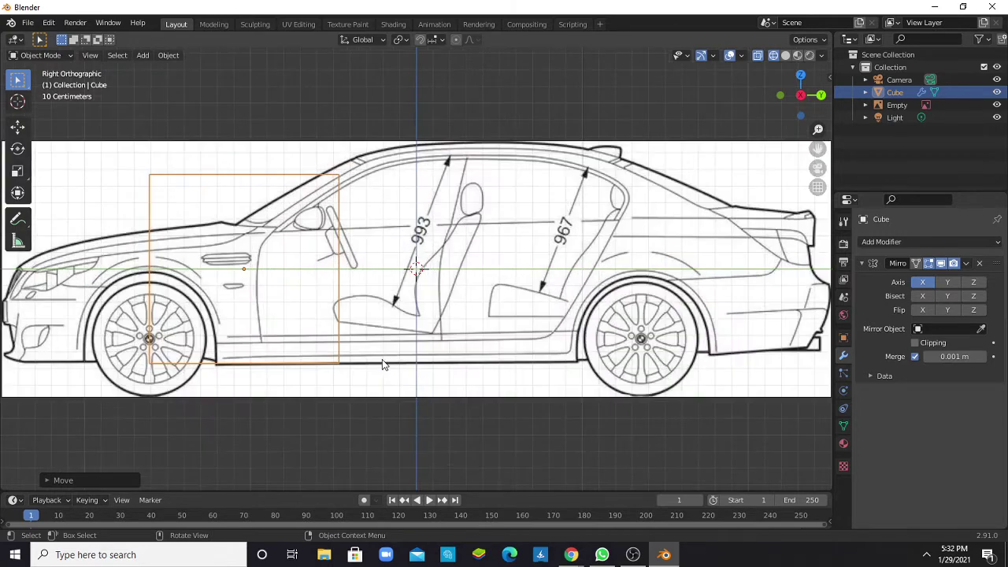
{"action": "scroll", "coordinate": [384, 365], "scroll_direction": "up", "scroll_amount": 1}
- Shrink the cube further and adjust its height and length position against the blueprint
{"action": "key", "text": "s"}
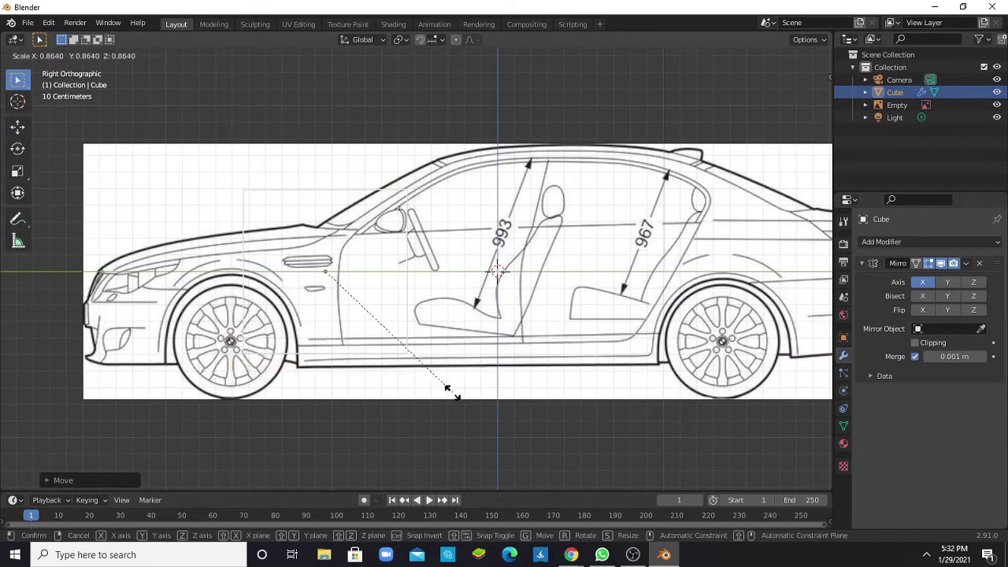
{"action": "left_click", "coordinate": [441, 376]}
{"action": "key", "text": "g"}
{"action": "key", "text": "z"}
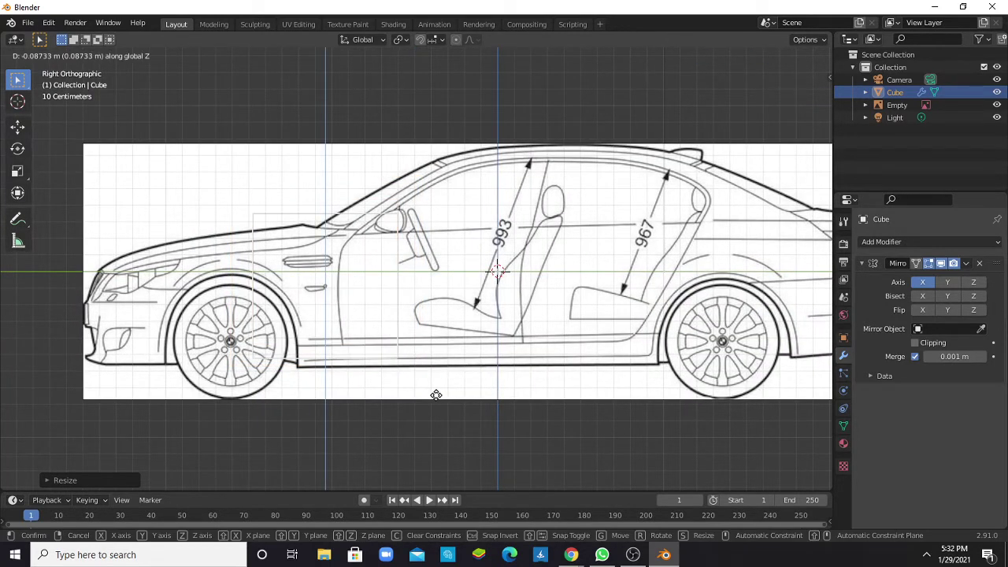
{"action": "left_click", "coordinate": [435, 402]}
{"action": "key", "text": "g"}
{"action": "key", "text": "y"}
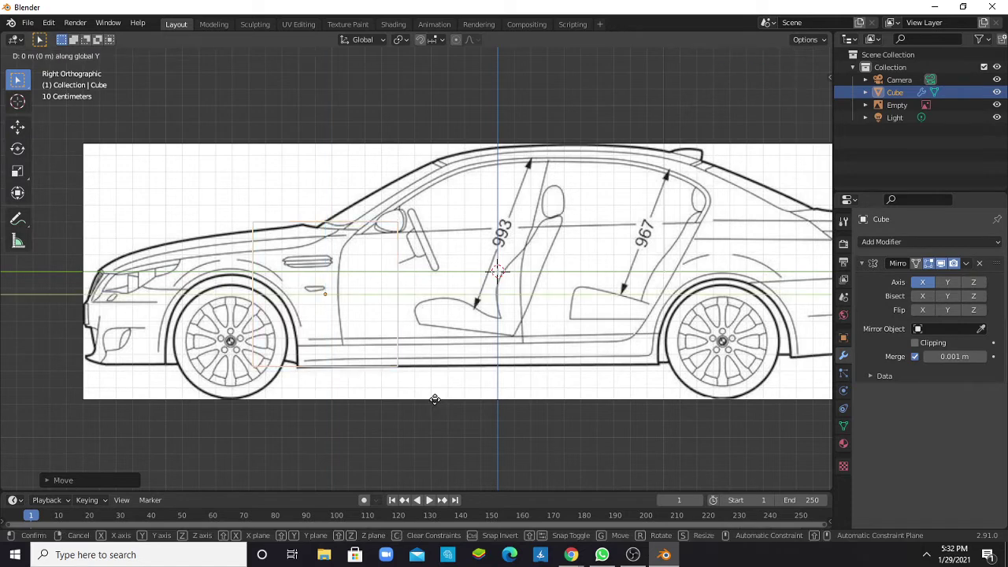
{"action": "left_click", "coordinate": [411, 394]}
- Fine-tune the cube's size onto the sill line and align it with the front wheel arch
{"action": "key", "text": "s"}
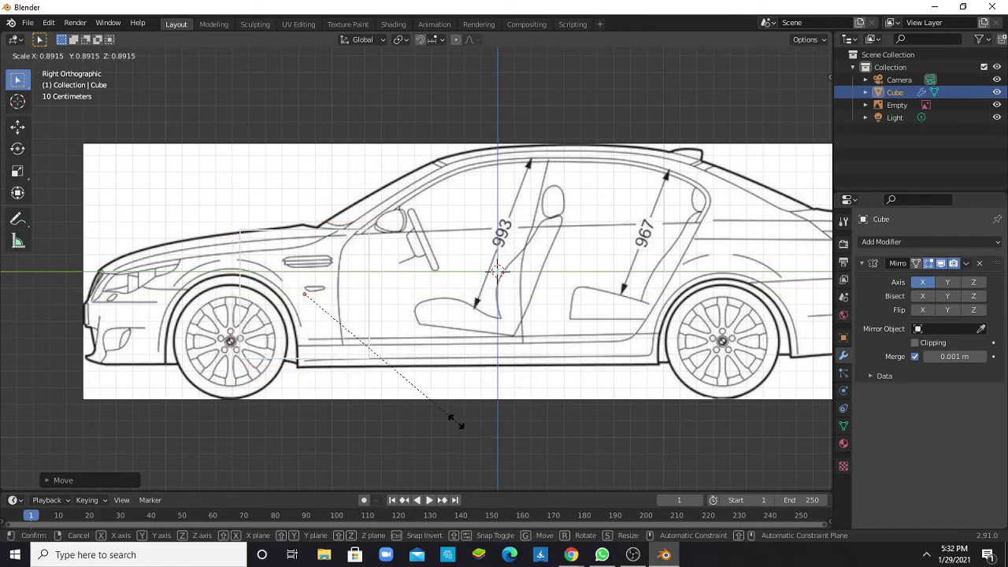
{"action": "left_click", "coordinate": [457, 428]}
{"action": "key", "text": "g"}
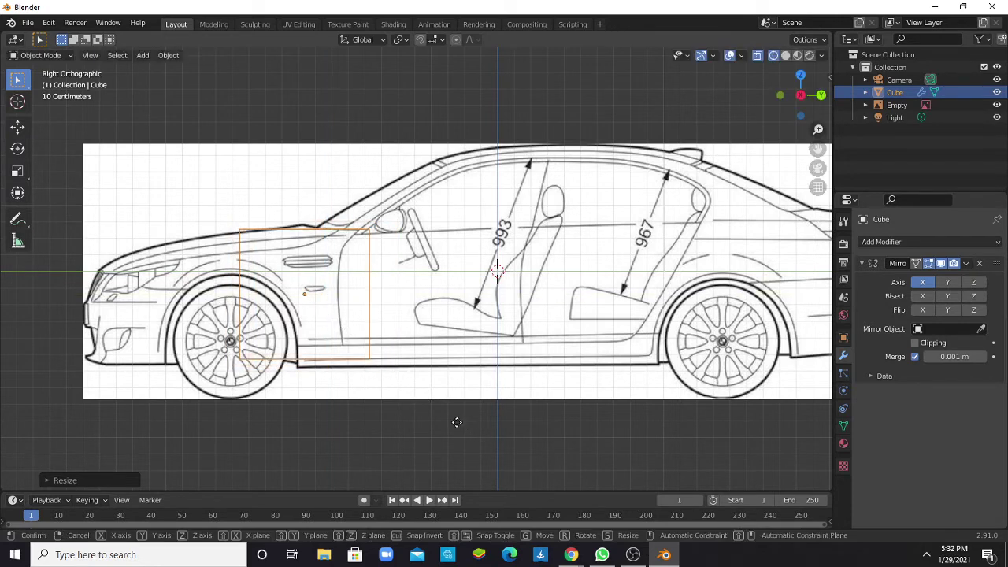
{"action": "key", "text": "z"}
{"action": "left_click", "coordinate": [457, 427]}
{"action": "key", "text": "s"}
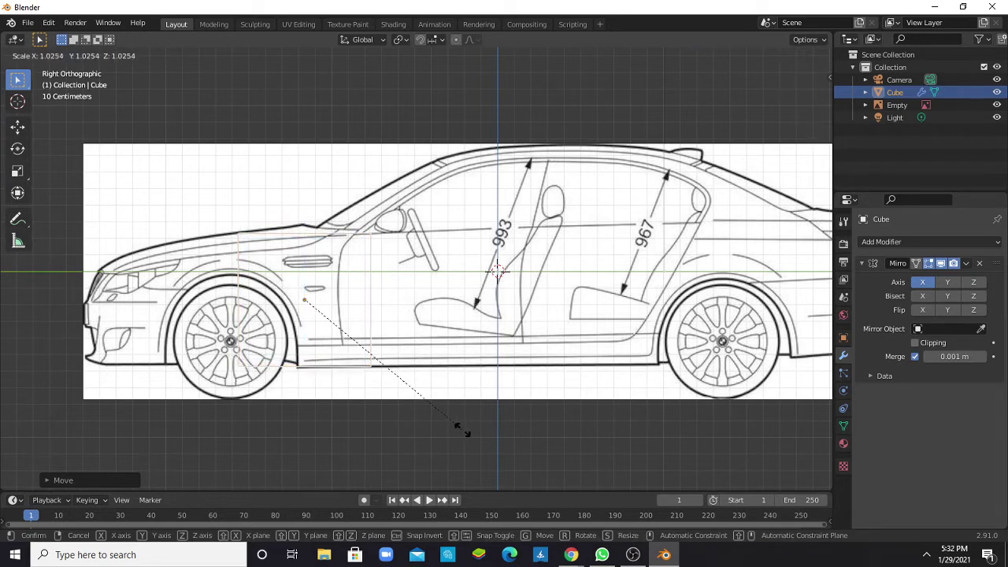
{"action": "left_click", "coordinate": [464, 431]}
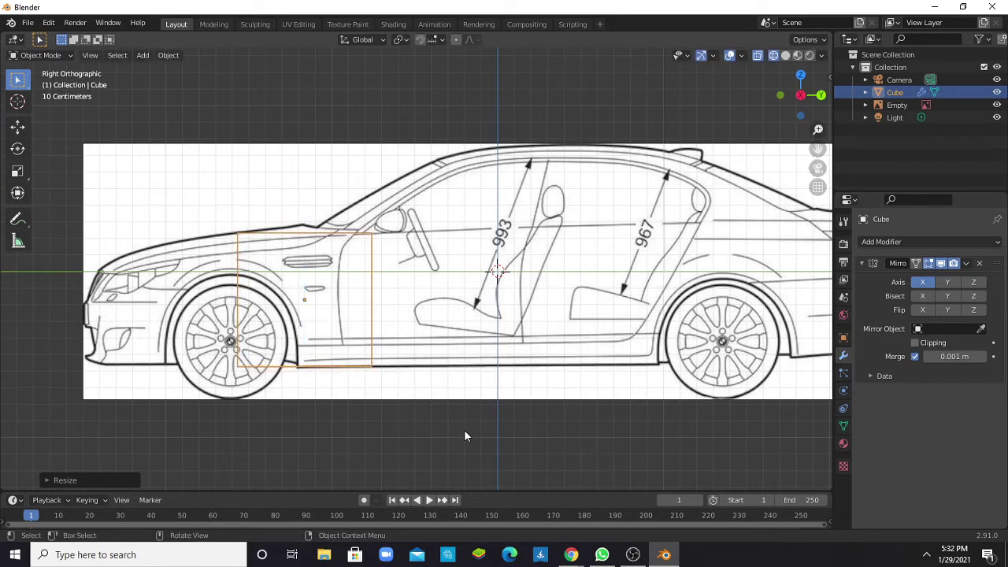
{"action": "key", "text": "g"}
{"action": "key", "text": "y"}
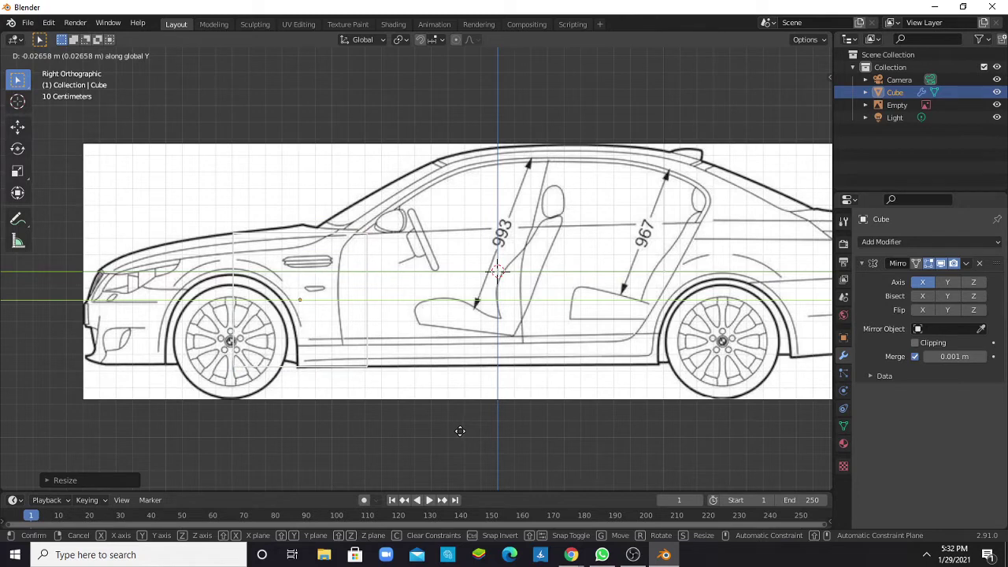
{"action": "left_click", "coordinate": [459, 434]}
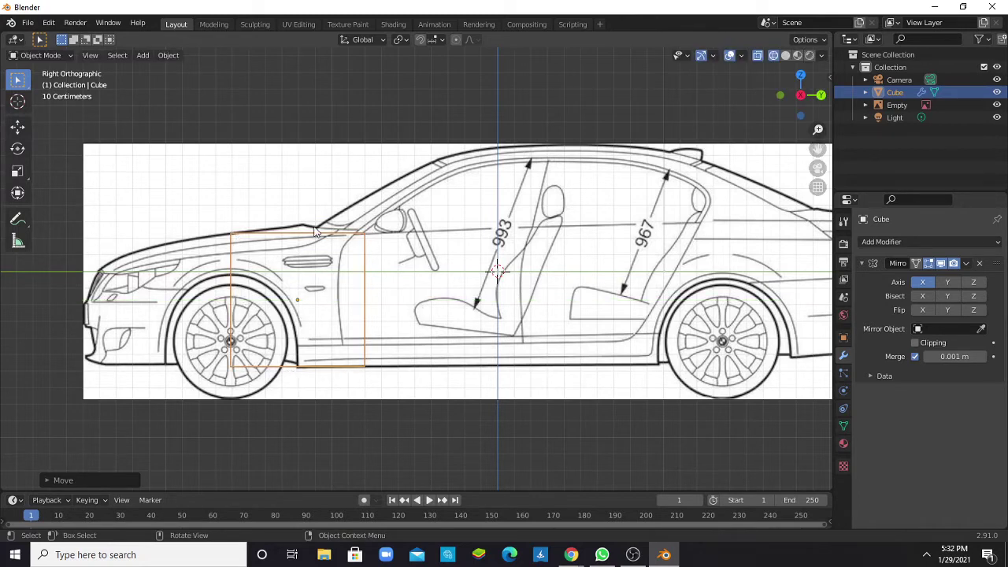
- In Edit Mode, select the cube's rear face and return to Right Orthographic view
{"action": "key", "text": "Tab"}
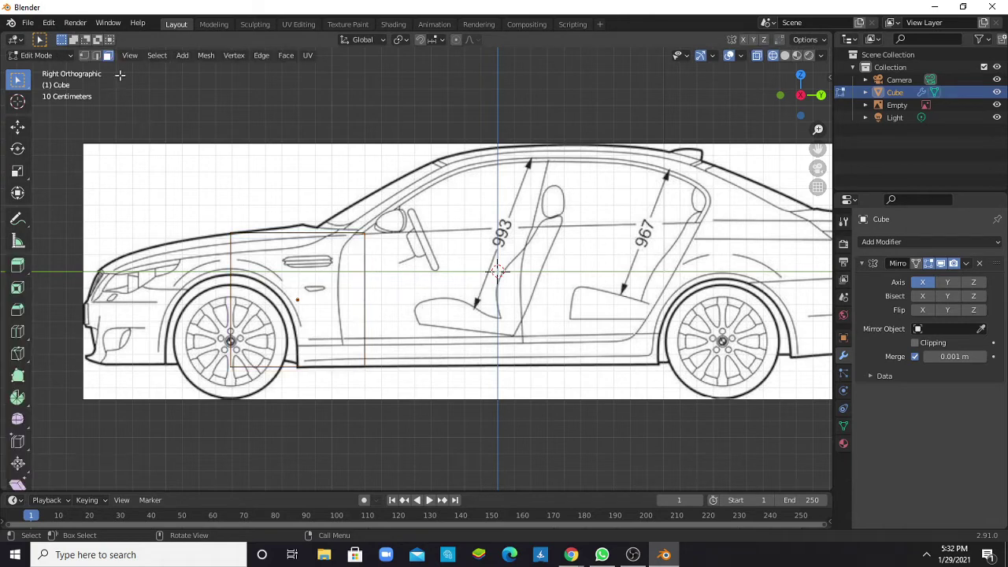
{"action": "mouse_move", "coordinate": [414, 207]}
{"action": "middle_mouse_down"}
{"action": "mouse_move", "coordinate": [378, 204]}
{"action": "mouse_move", "coordinate": [341, 240]}
{"action": "middle_mouse_up"}
{"action": "left_click", "coordinate": [340, 303]}
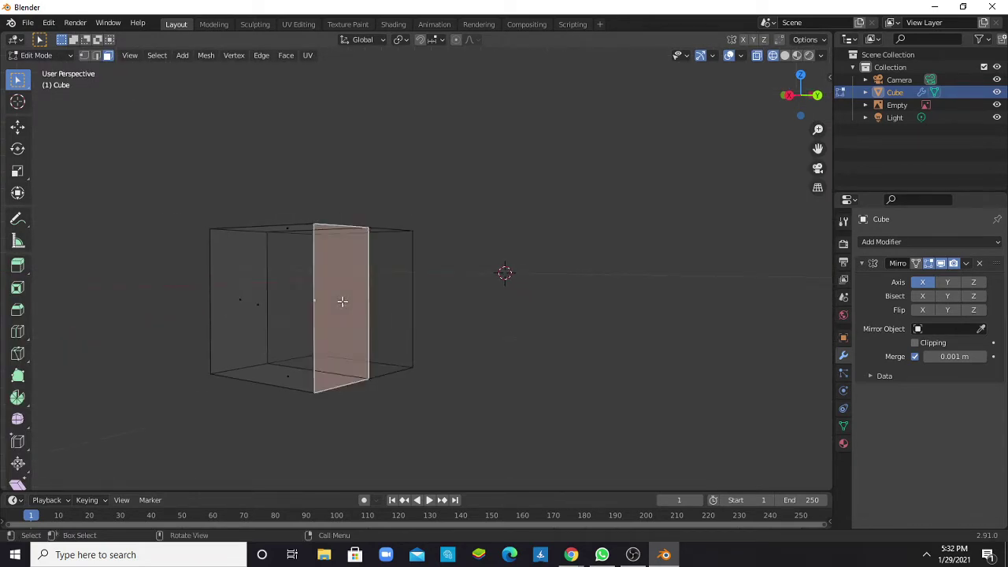
{"action": "key", "text": "KP_3"}
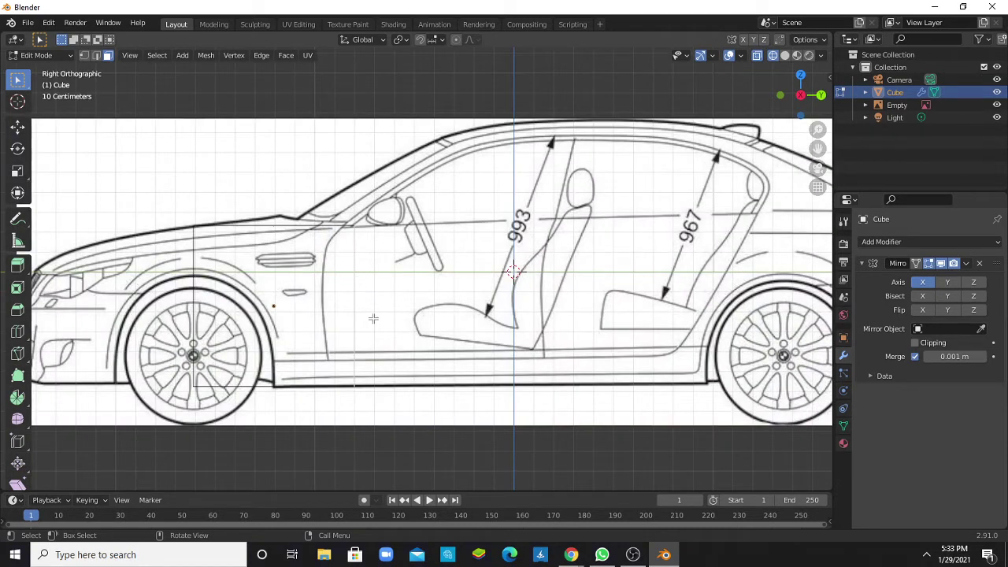
- Move the rear face back along Y toward the rear wheel and set its height
{"action": "key", "text": "g"}
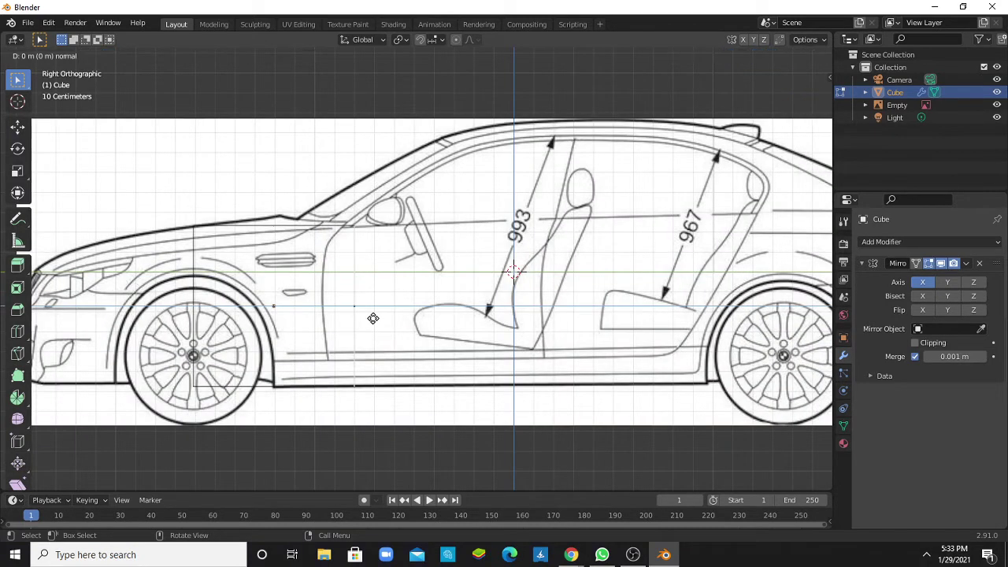
{"action": "key", "text": "y"}
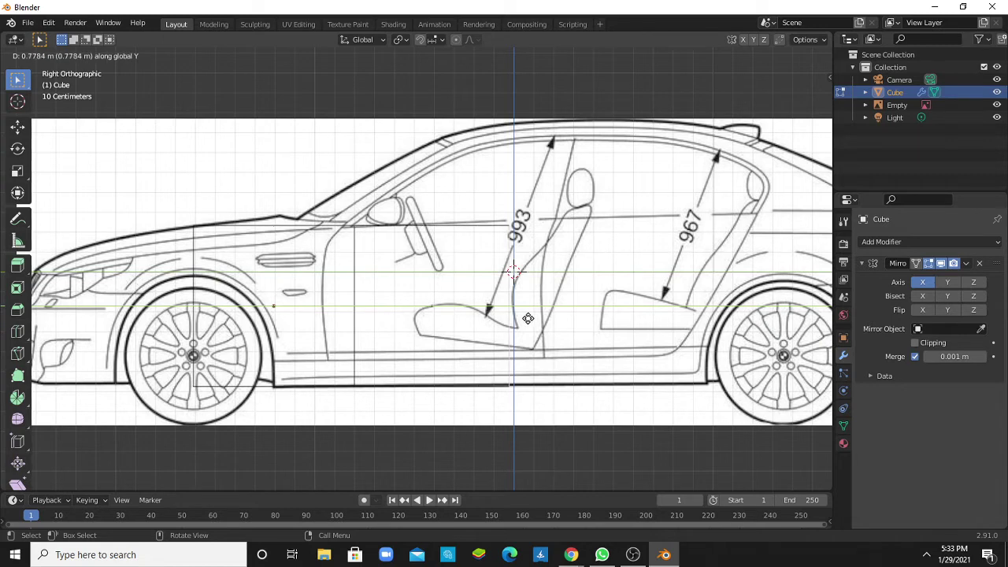
{"action": "left_click", "coordinate": [724, 301]}
{"action": "key", "text": "g"}
{"action": "key", "text": "z"}
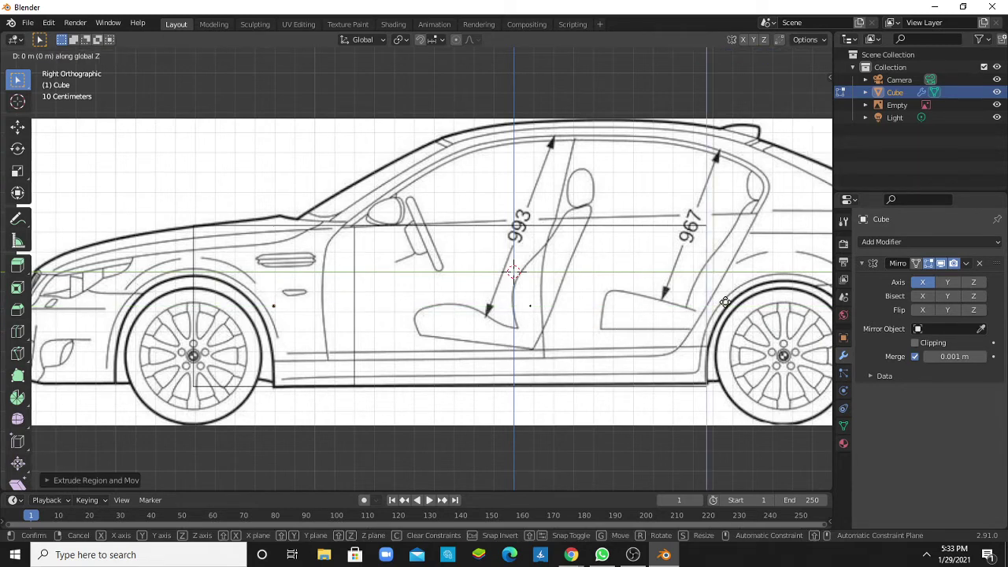
{"action": "left_click", "coordinate": [724, 300]}
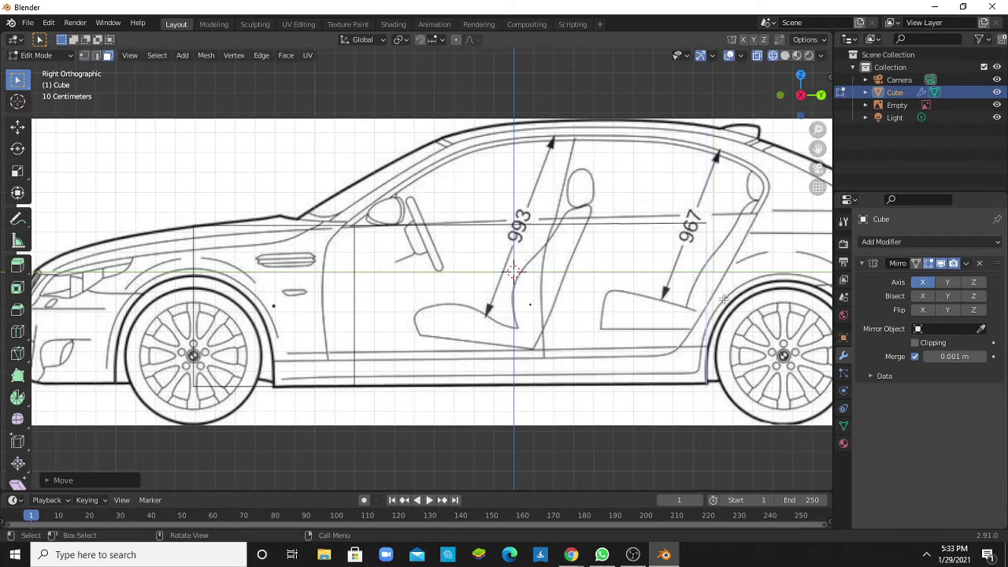
{"action": "scroll", "coordinate": [724, 298], "scroll_direction": "down", "scroll_amount": 4}
{"action": "scroll", "coordinate": [653, 311], "scroll_direction": "up", "scroll_amount": 3}
{"action": "scroll", "coordinate": [652, 311], "scroll_direction": "up", "scroll_amount": 2}
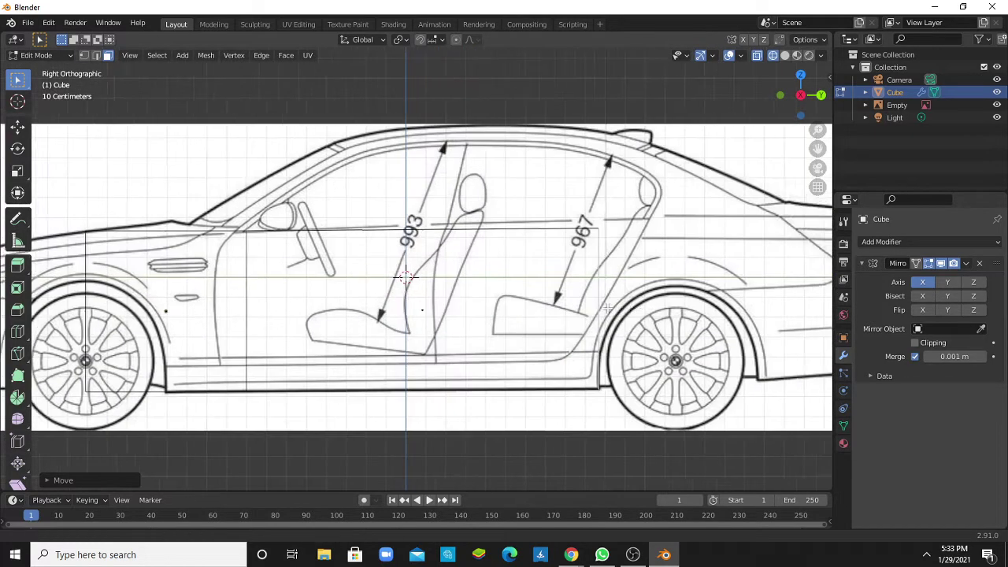
{"action": "scroll", "coordinate": [545, 278], "scroll_direction": "up", "scroll_amount": 2}
{"action": "scroll", "coordinate": [534, 270], "scroll_direction": "down", "scroll_amount": 4}
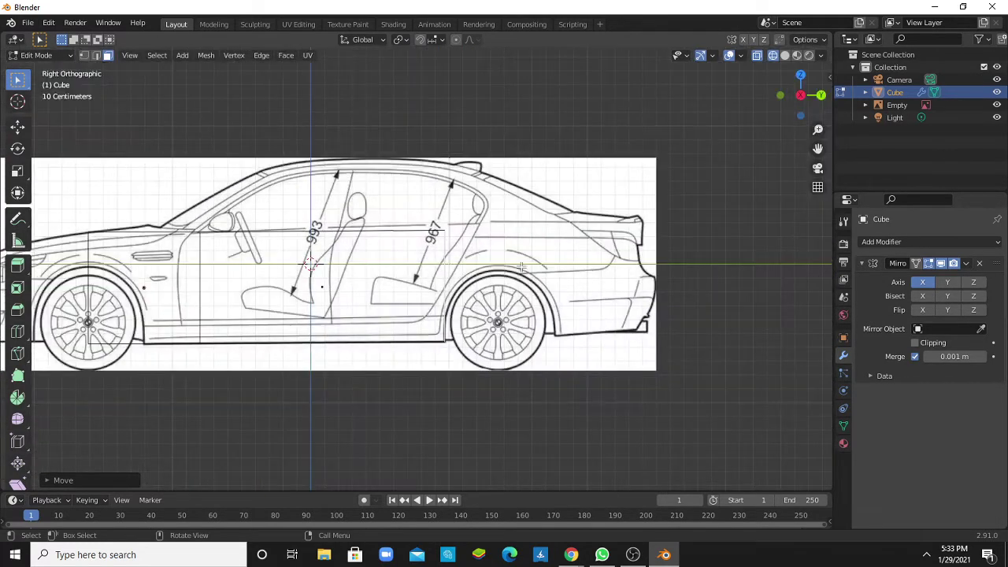
{"action": "scroll", "coordinate": [520, 267], "scroll_direction": "up", "scroll_amount": 4}
{"action": "scroll", "coordinate": [521, 268], "scroll_direction": "down", "scroll_amount": 1}
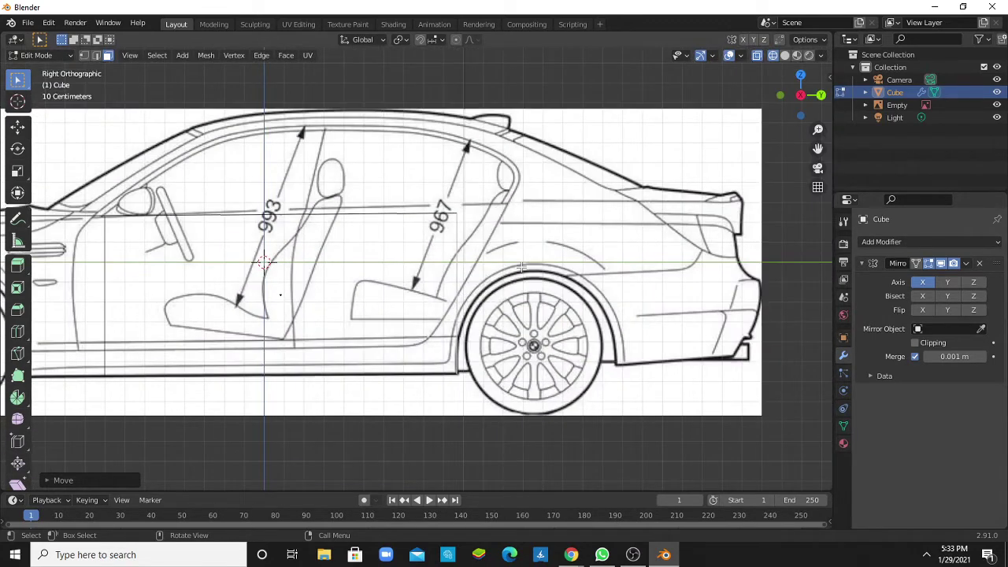
- Add two more sections along Y, the last ending just past the rear wheel
{"action": "key", "text": "g"}
{"action": "key", "text": "y"}
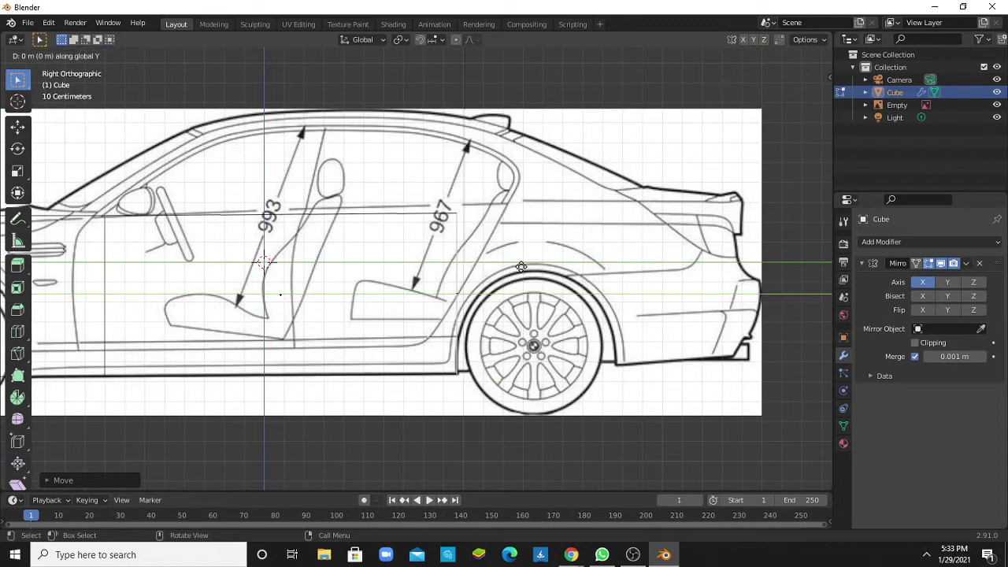
{"action": "left_click", "coordinate": [599, 254]}
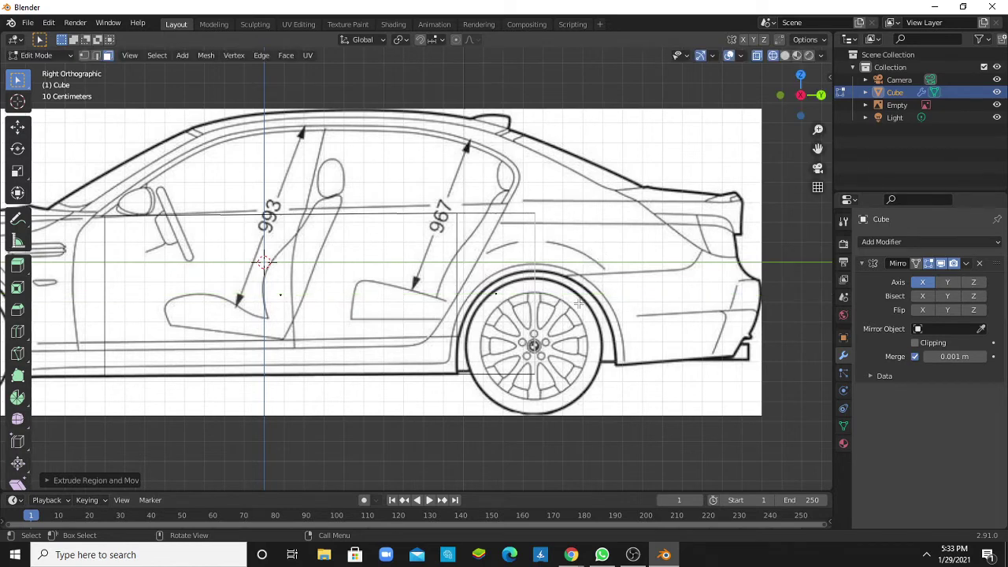
{"action": "key", "text": "e"}
{"action": "key", "text": "y"}
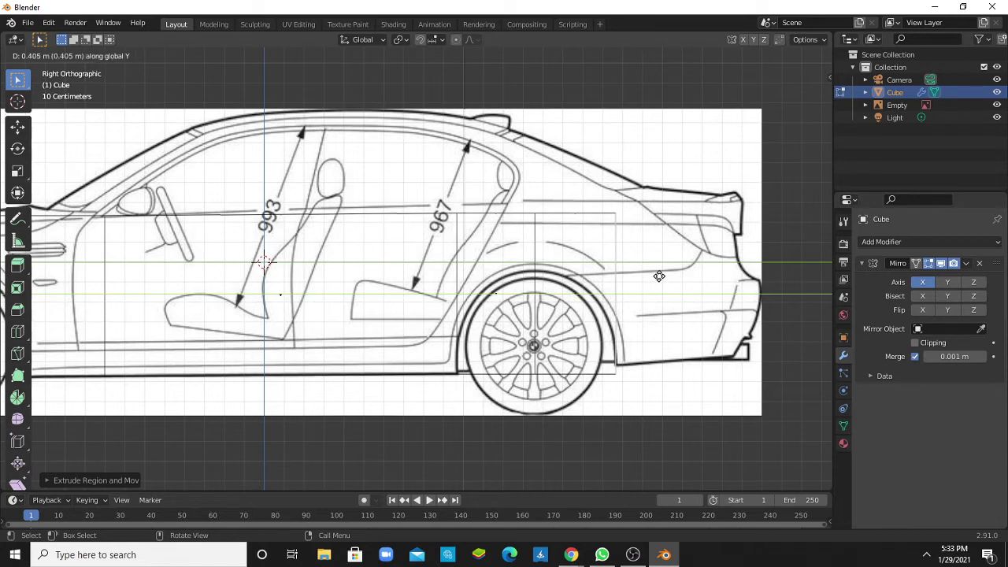
{"action": "left_click", "coordinate": [659, 275]}
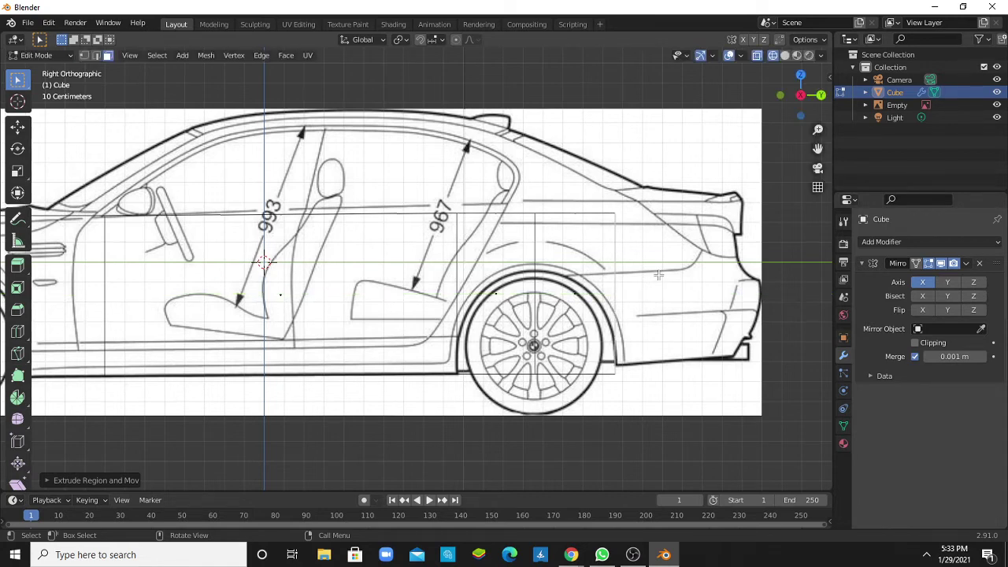
{"action": "key", "text": "2"}
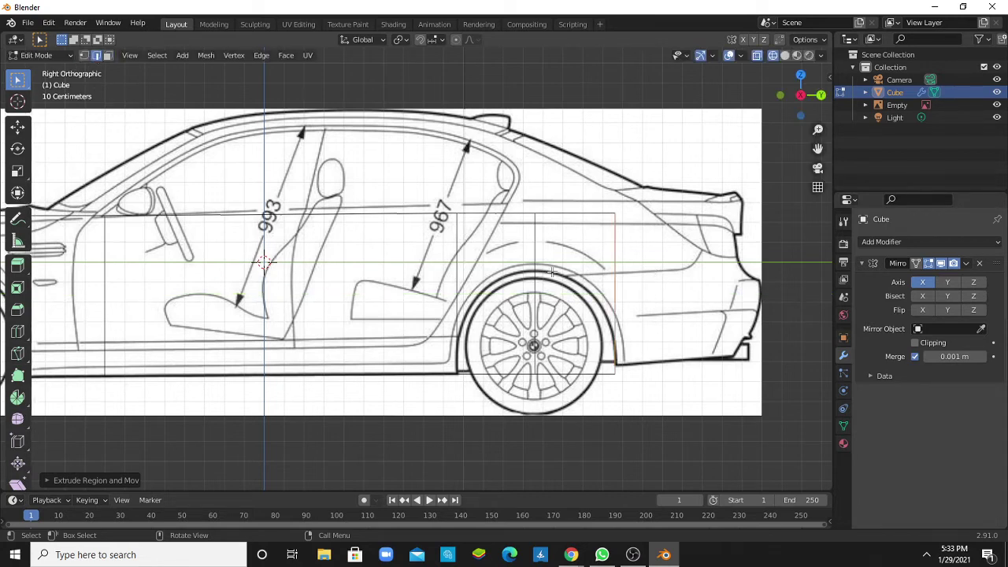
{"action": "mouse_move", "coordinate": [380, 248]}
{"action": "middle_mouse_down"}
{"action": "mouse_move", "coordinate": [532, 252]}
{"action": "mouse_move", "coordinate": [521, 228]}
{"action": "middle_mouse_up"}
- Move the lower rear edge vertically onto the blueprint's sill line
{"action": "left_click", "coordinate": [544, 231]}
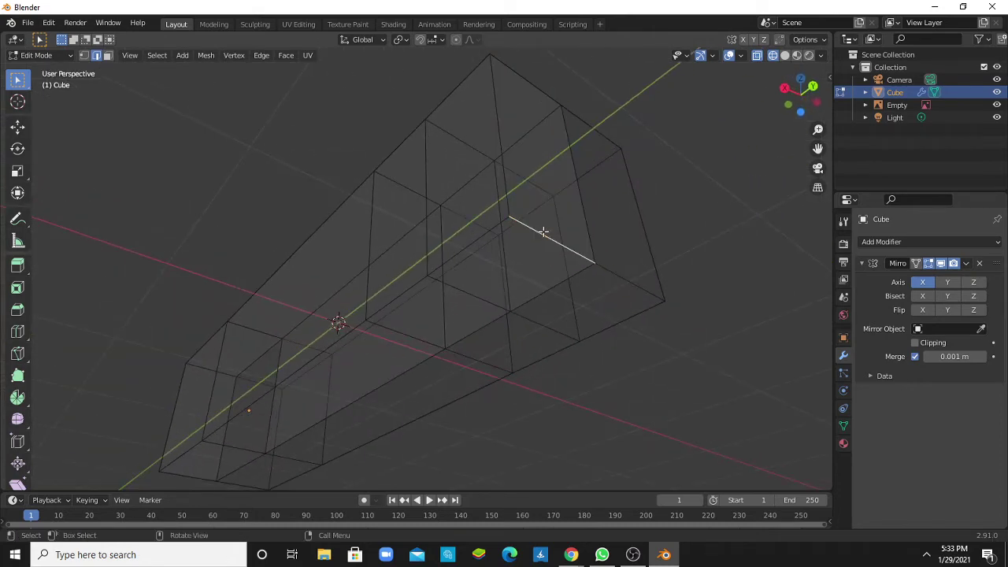
{"action": "key", "text": "KP_3"}
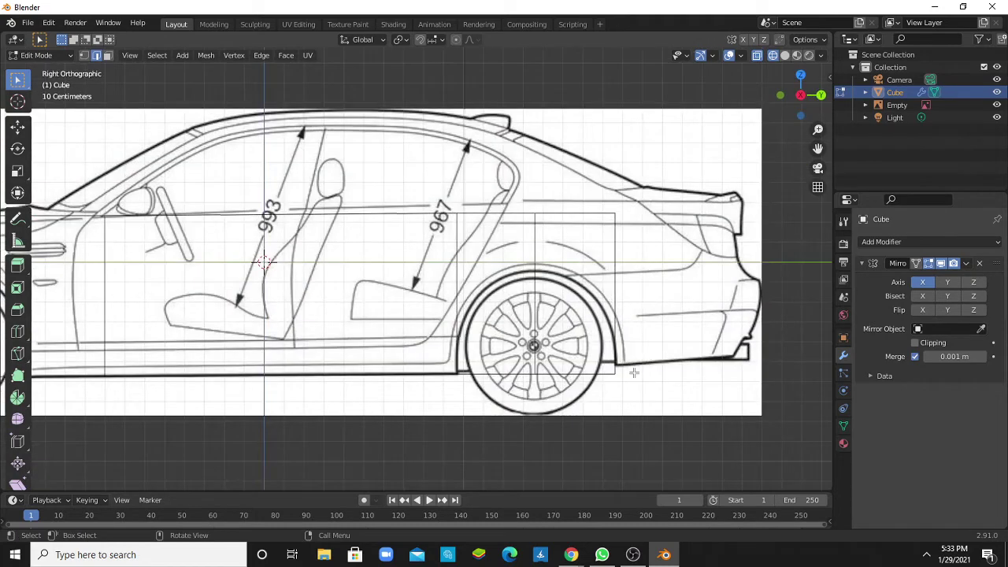
{"action": "key", "text": "g"}
{"action": "key", "text": "z"}
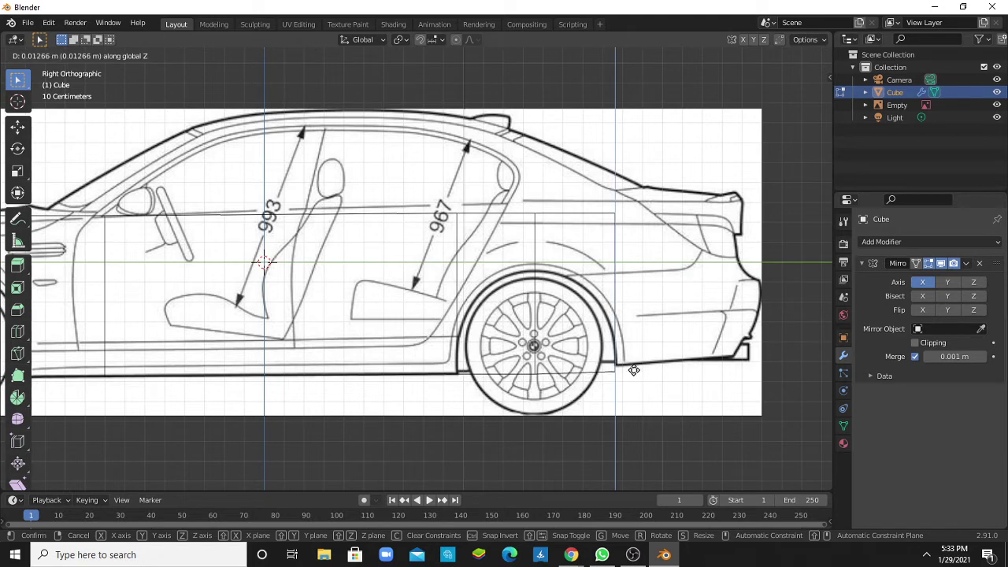
{"action": "left_click", "coordinate": [638, 365]}
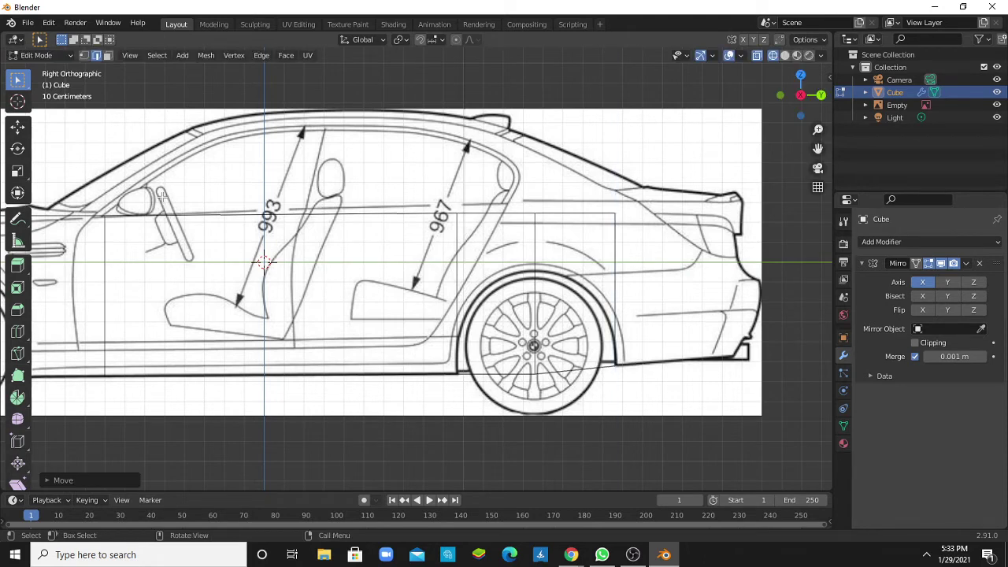
{"action": "left_click", "coordinate": [17, 128]}
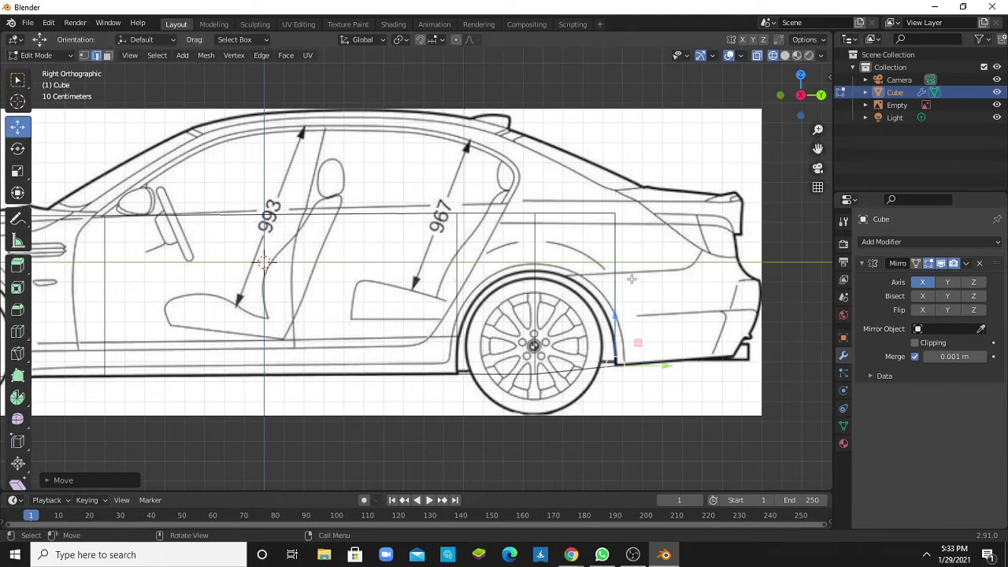
{"action": "left_click_drag", "start_coordinate": [616, 317], "coordinate": [622, 319]}
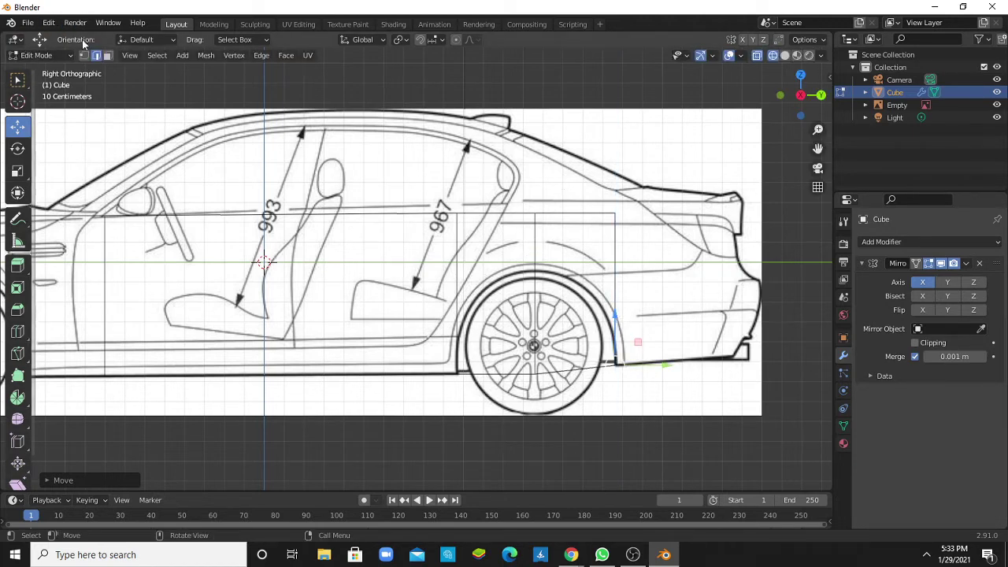
- In face select mode, select the rear end face and return to orthographic side view
{"action": "left_click", "coordinate": [107, 55]}
{"action": "middle_click_drag", "start_coordinate": [197, 126], "coordinate": [308, 176]}
{"action": "left_click", "coordinate": [549, 280]}
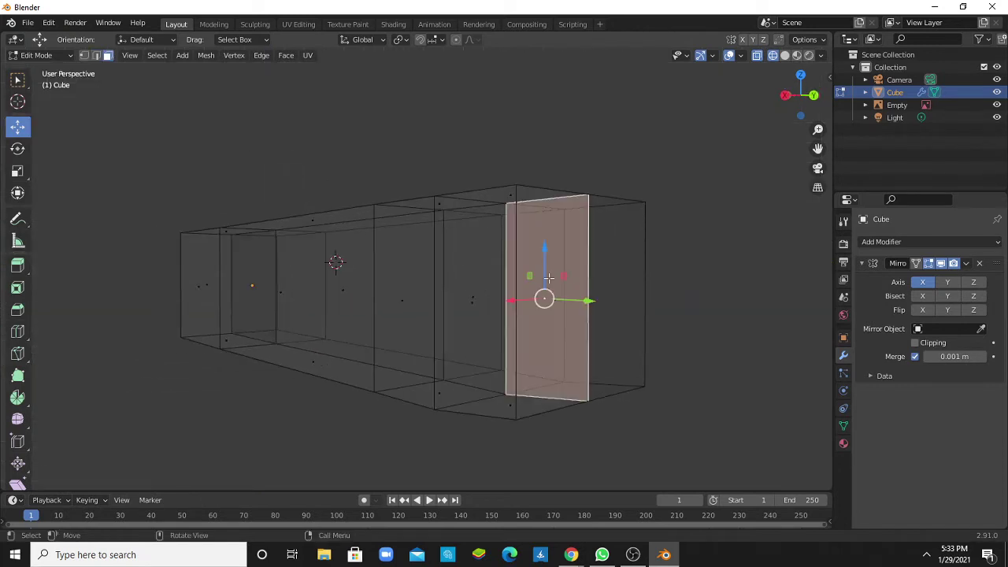
{"action": "left_click", "coordinate": [569, 386]}
{"action": "left_click", "coordinate": [523, 292]}
{"action": "middle_click_drag", "start_coordinate": [524, 293], "coordinate": [597, 290]}
{"action": "left_click", "coordinate": [615, 254]}
{"action": "left_click", "coordinate": [607, 276]}
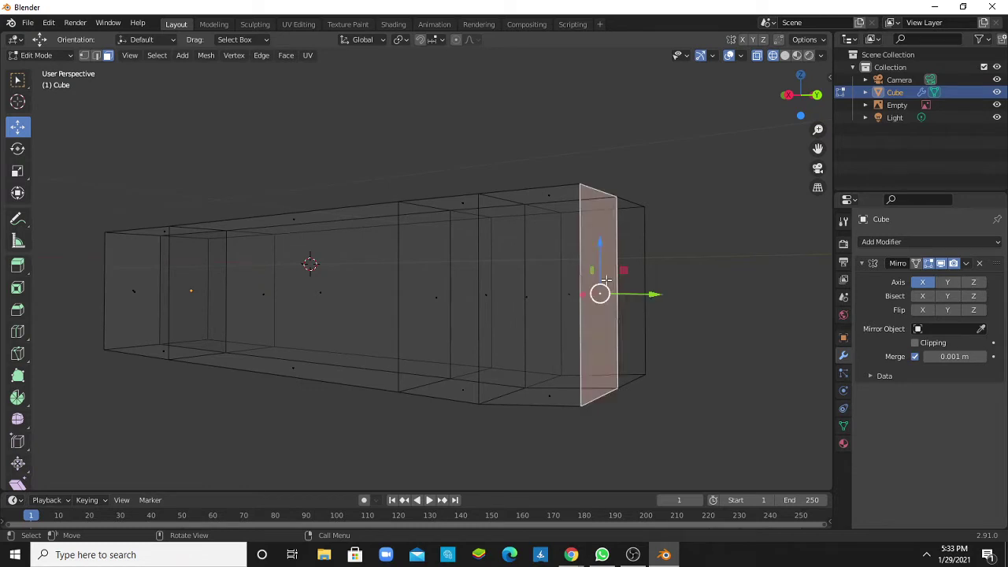
{"action": "key", "text": "KP_5"}
{"action": "key", "text": "KP_3"}
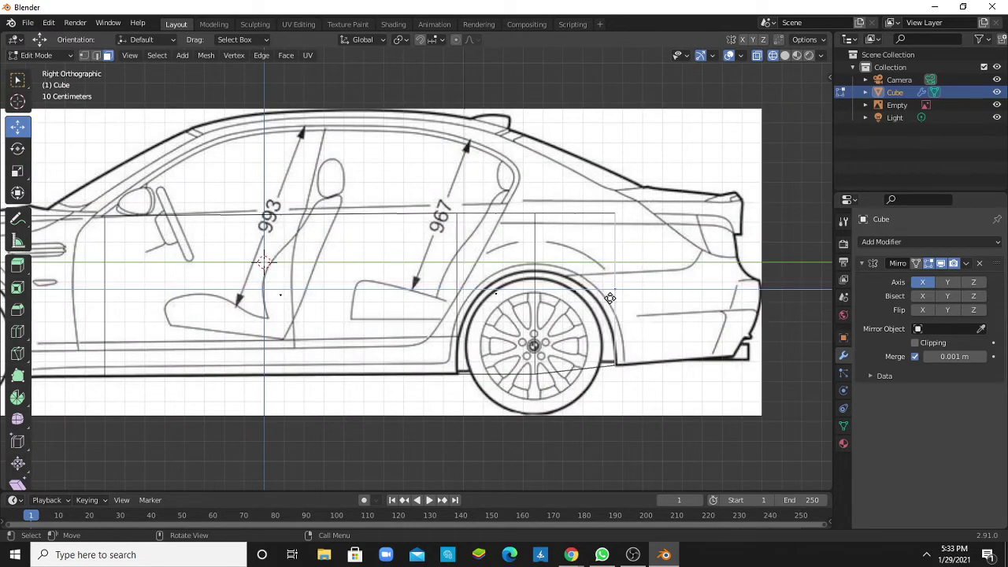
- Extrude the rear face backward and raise the new section's edge to follow the outline
{"action": "left_click_drag", "start_coordinate": [605, 295], "coordinate": [709, 270]}
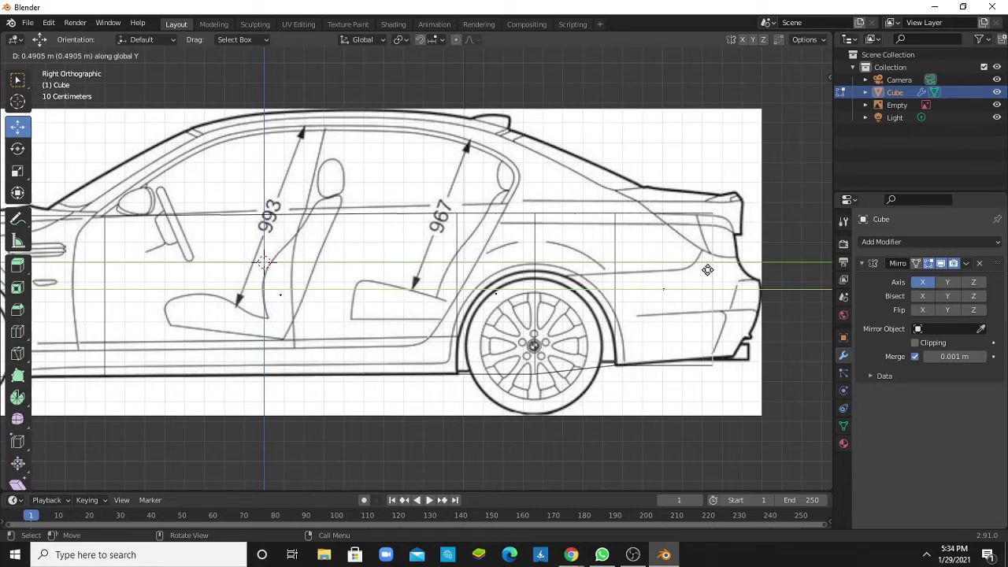
{"action": "left_click_drag", "start_coordinate": [709, 270], "coordinate": [707, 291]}
{"action": "middle_click_drag", "start_coordinate": [725, 322], "coordinate": [690, 292]}
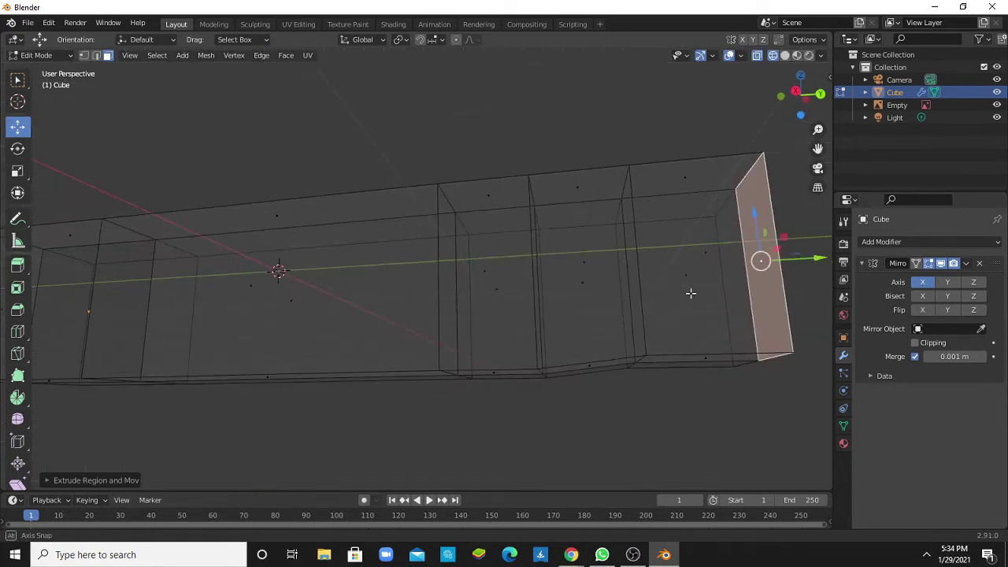
{"action": "left_click", "coordinate": [96, 55]}
{"action": "mouse_move", "coordinate": [479, 148]}
{"action": "middle_mouse_down"}
{"action": "mouse_move", "coordinate": [387, 134]}
{"action": "mouse_move", "coordinate": [480, 229]}
{"action": "mouse_move", "coordinate": [736, 270]}
{"action": "middle_mouse_up"}
{"action": "left_click", "coordinate": [494, 234]}
{"action": "key", "text": "KP_3"}
{"action": "left_click_drag", "start_coordinate": [712, 319], "coordinate": [716, 312]}
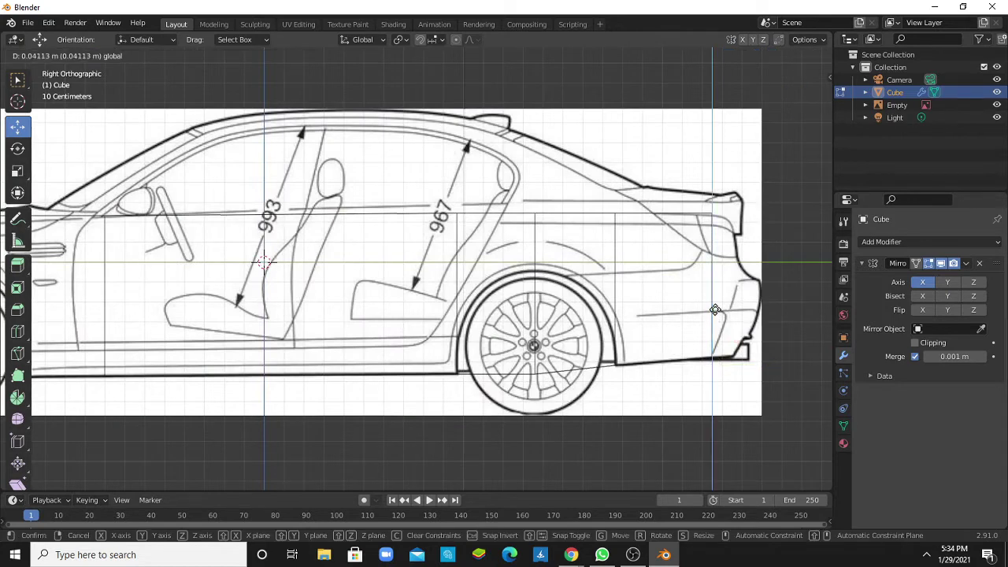
- Extend the rear face along Y with another section up to the rear bumper
{"action": "left_click", "coordinate": [108, 56]}
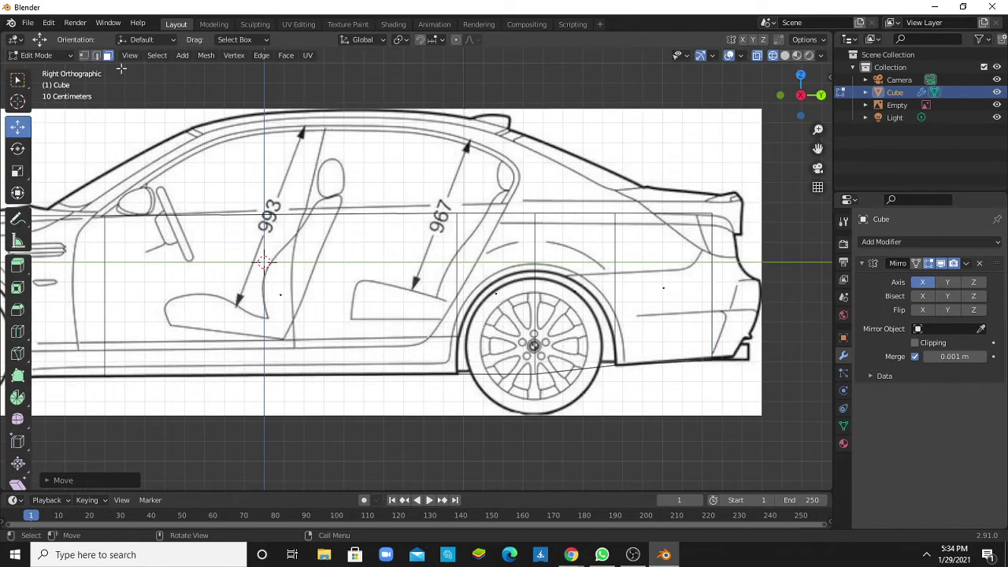
{"action": "mouse_move", "coordinate": [497, 190]}
{"action": "middle_mouse_down"}
{"action": "mouse_move", "coordinate": [400, 180]}
{"action": "mouse_move", "coordinate": [664, 234]}
{"action": "mouse_move", "coordinate": [736, 237]}
{"action": "middle_mouse_up"}
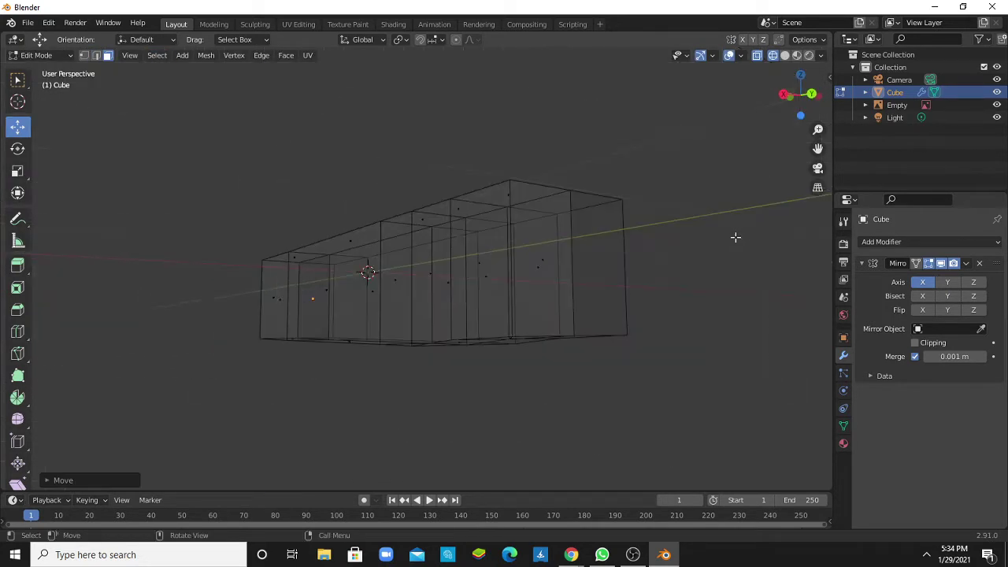
{"action": "left_click", "coordinate": [560, 237]}
{"action": "key", "text": "KP_3"}
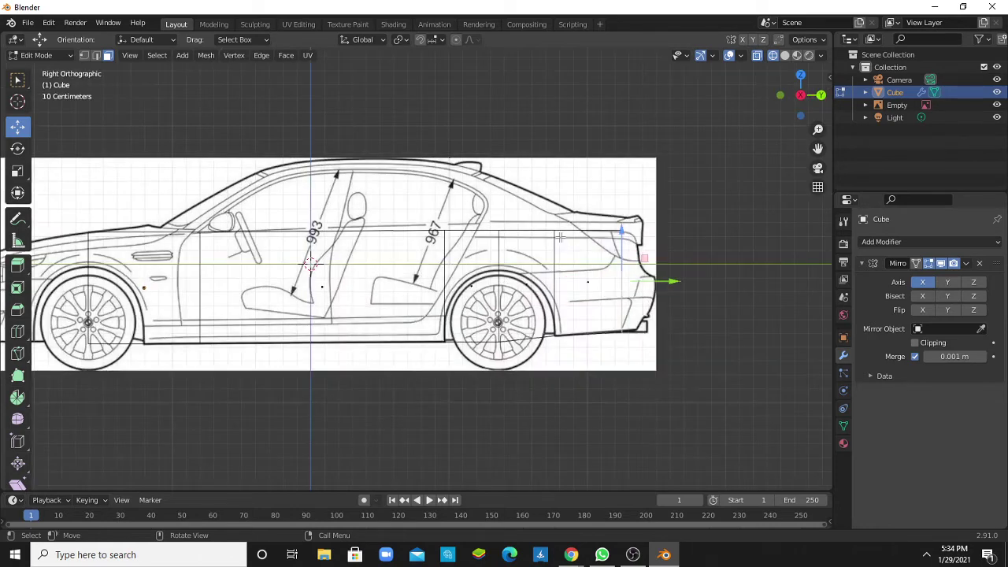
{"action": "scroll", "coordinate": [583, 267], "scroll_direction": "up", "scroll_amount": 2}
{"action": "key", "text": "g"}
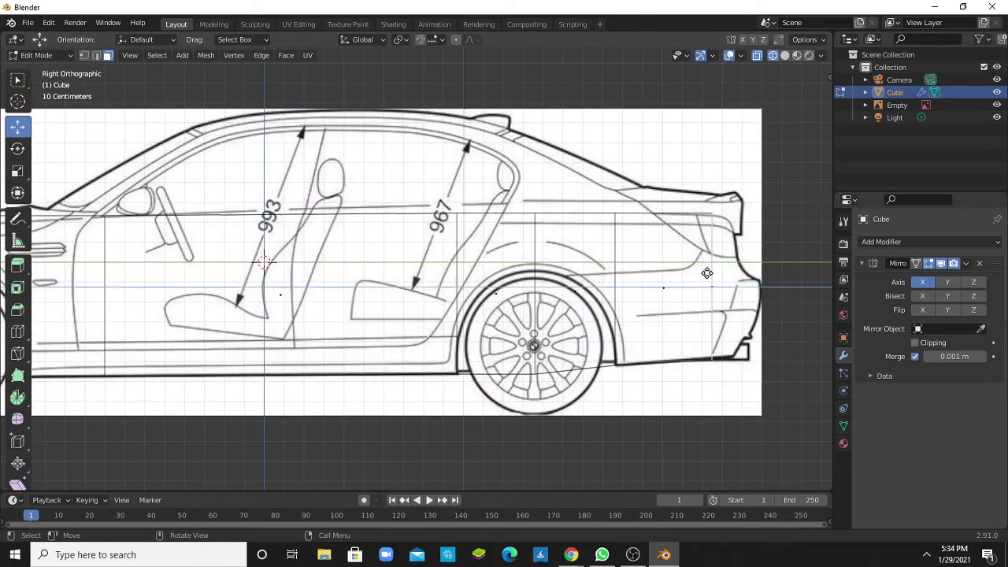
{"action": "key", "text": "y"}
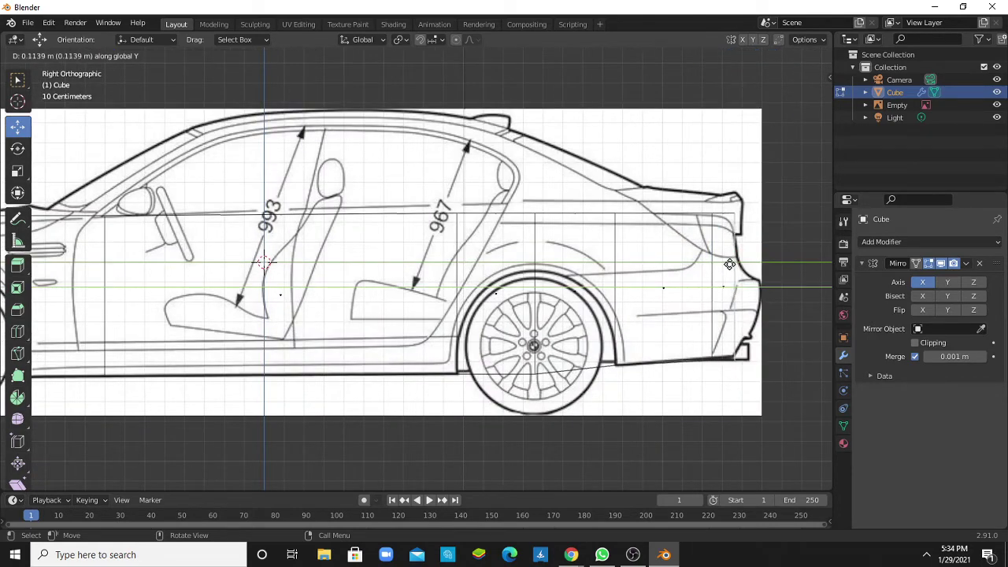
{"action": "left_click", "coordinate": [729, 264]}
{"action": "key", "text": "e"}
{"action": "key", "text": "y"}
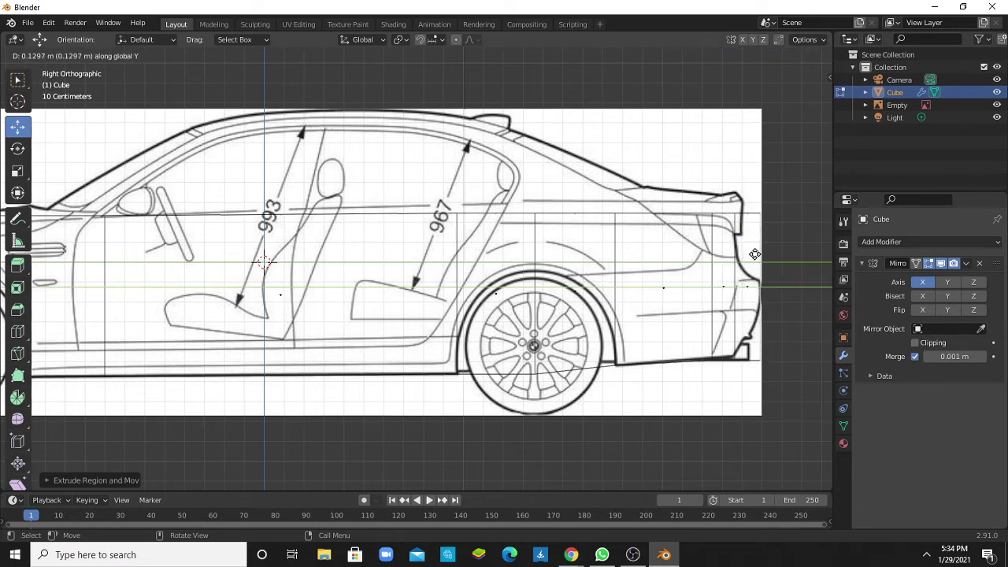
{"action": "key", "text": "g"}
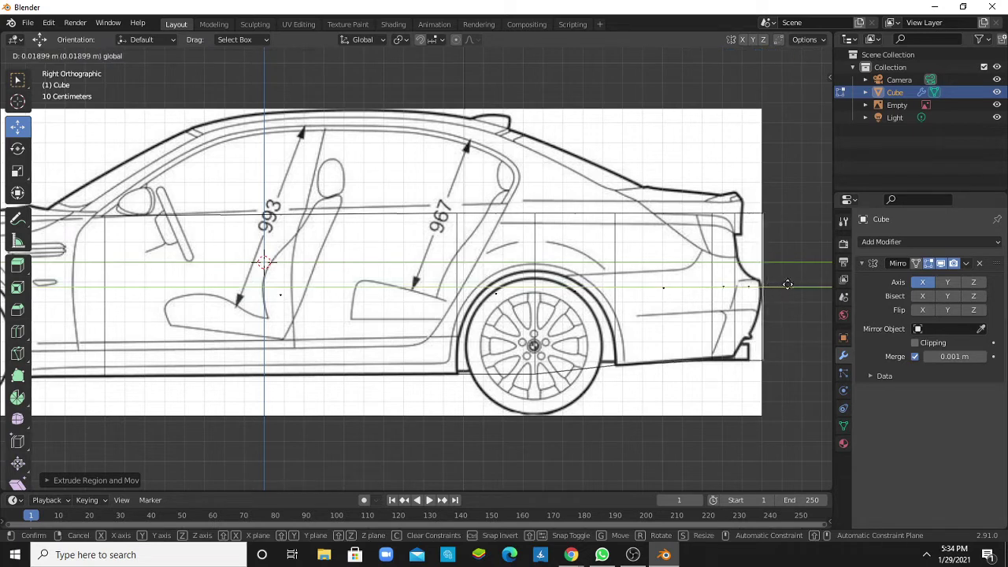
{"action": "left_click", "coordinate": [779, 285]}
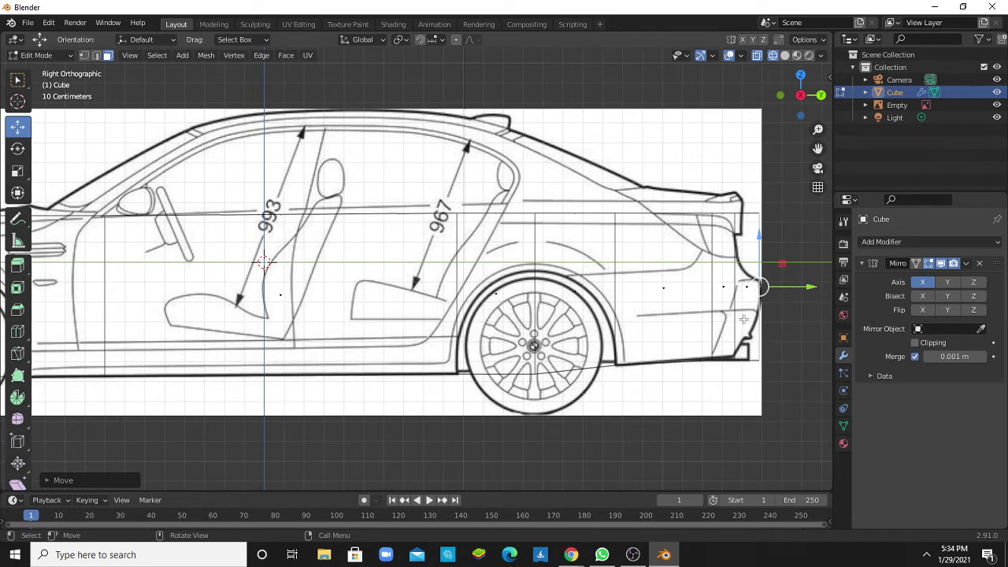
- Raise the rear face's vertical edge to follow the bumper curve
{"action": "left_click", "coordinate": [97, 55]}
{"action": "middle_click_drag", "start_coordinate": [699, 343], "coordinate": [603, 316]}
{"action": "left_click", "coordinate": [680, 237]}
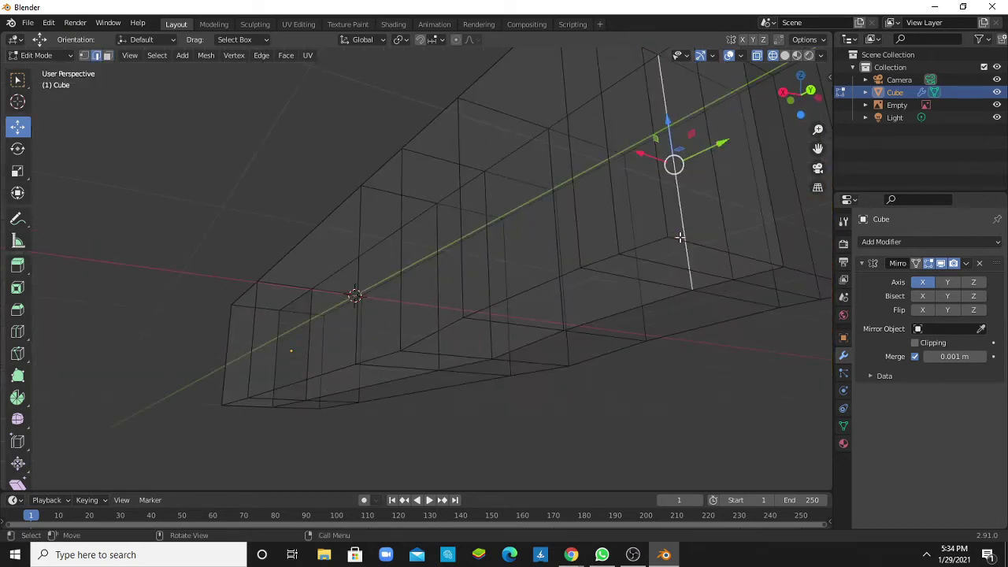
{"action": "middle_click_drag", "start_coordinate": [718, 254], "coordinate": [729, 253]}
{"action": "key", "text": "KP_3"}
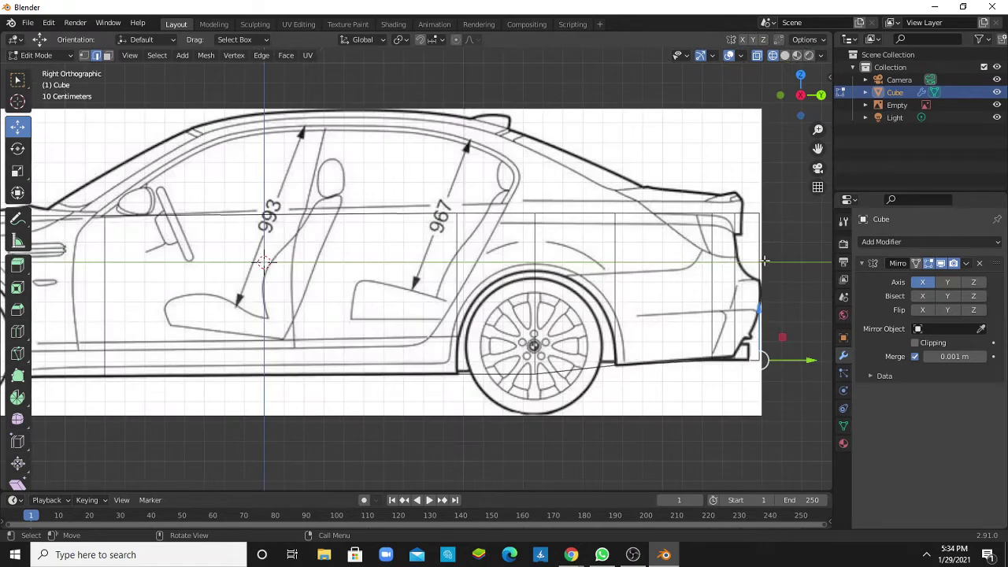
{"action": "left_click_drag", "start_coordinate": [760, 313], "coordinate": [772, 266]}
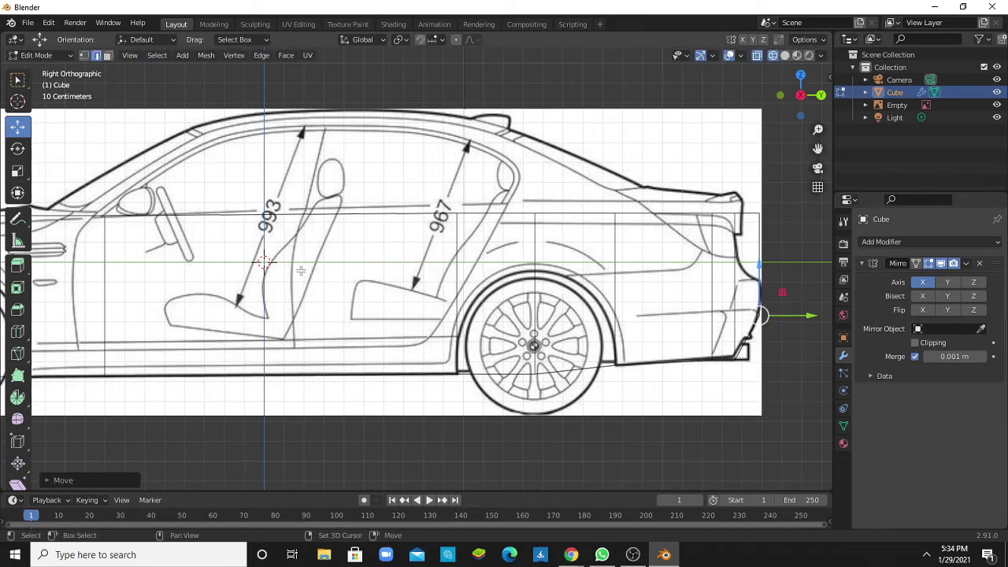
{"action": "scroll", "coordinate": [315, 275], "scroll_direction": "up", "scroll_amount": 5, "text": "ctrl"}
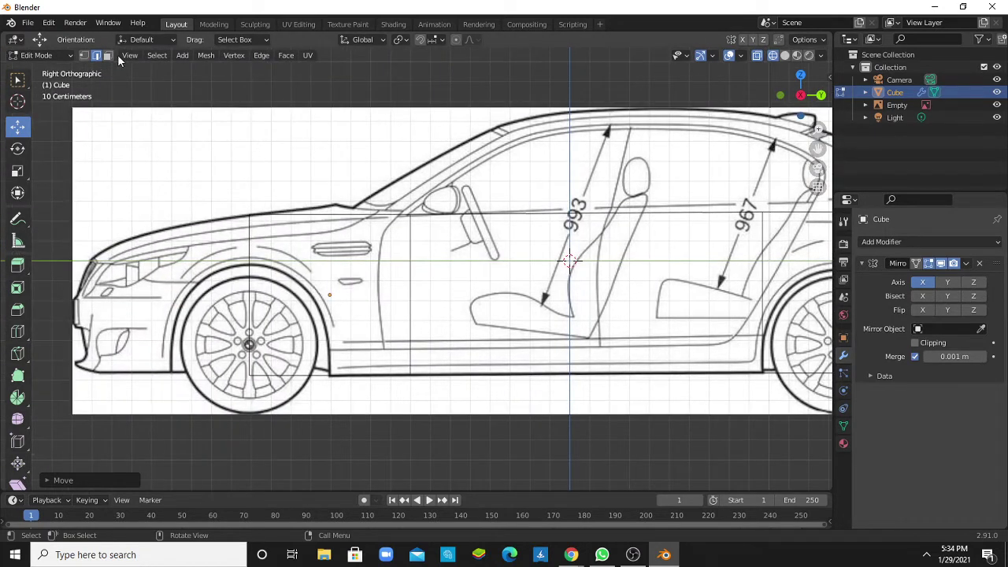
- Select the mesh's left end face and move it along the car's length
{"action": "left_click", "coordinate": [110, 56]}
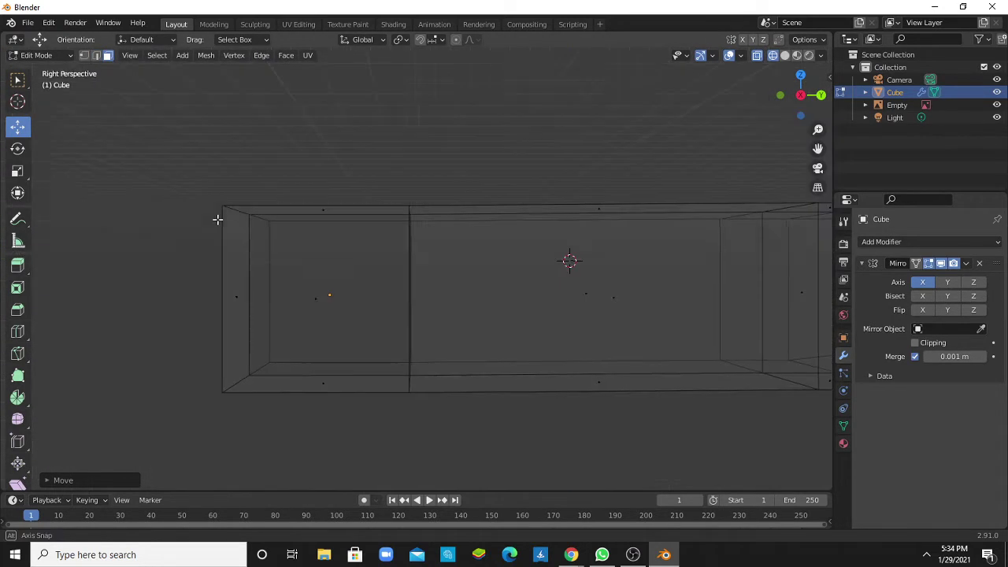
{"action": "middle_click_drag", "start_coordinate": [222, 221], "coordinate": [218, 220]}
{"action": "left_click", "coordinate": [223, 265]}
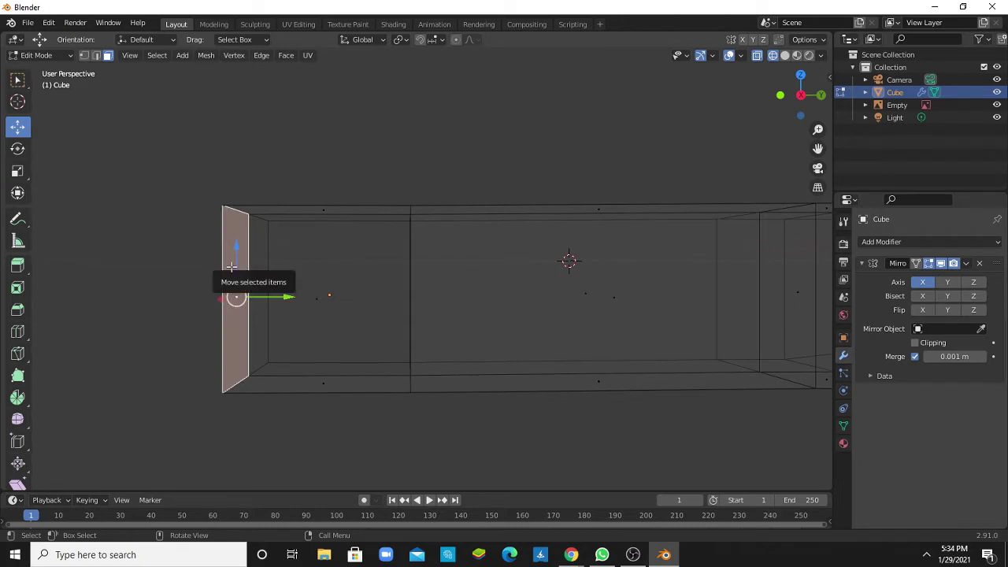
{"action": "key", "text": "KP_3"}
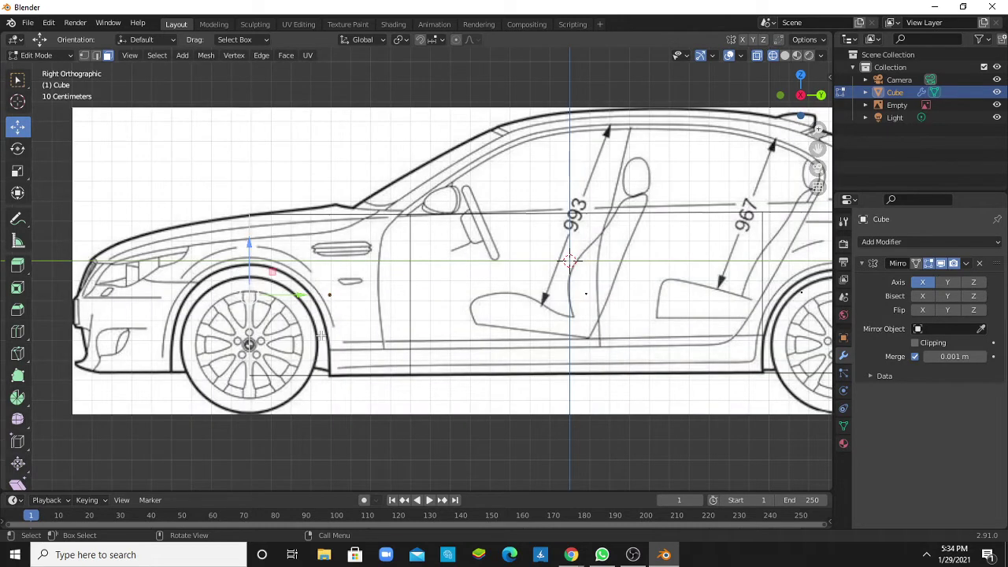
{"action": "key", "text": "g"}
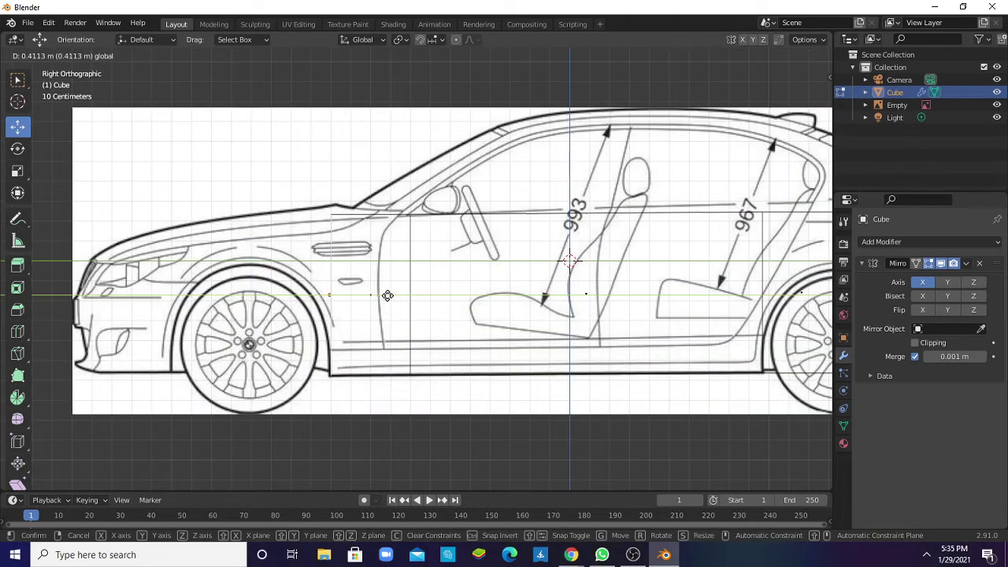
{"action": "left_click", "coordinate": [388, 296]}
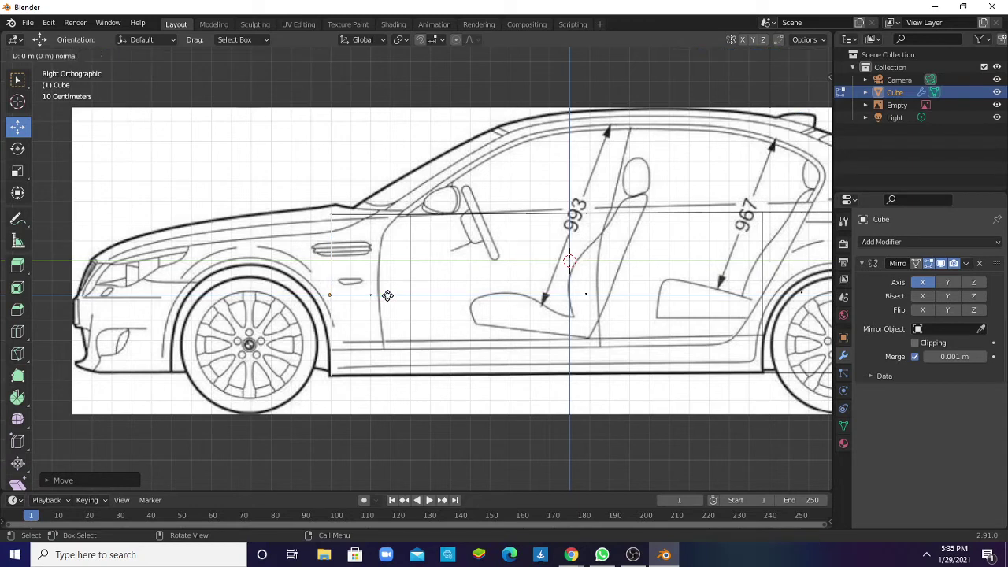
{"action": "key", "text": "y"}
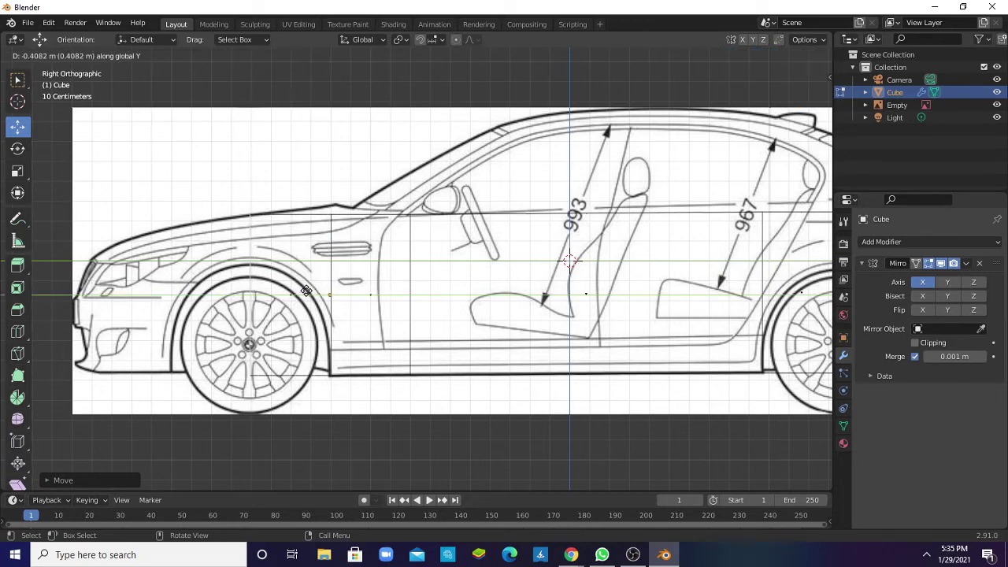
- Extrude a new section along Y over the front wheel arch
{"action": "key", "text": "e"}
{"action": "key", "text": "y"}
{"action": "left_click", "coordinate": [252, 271]}
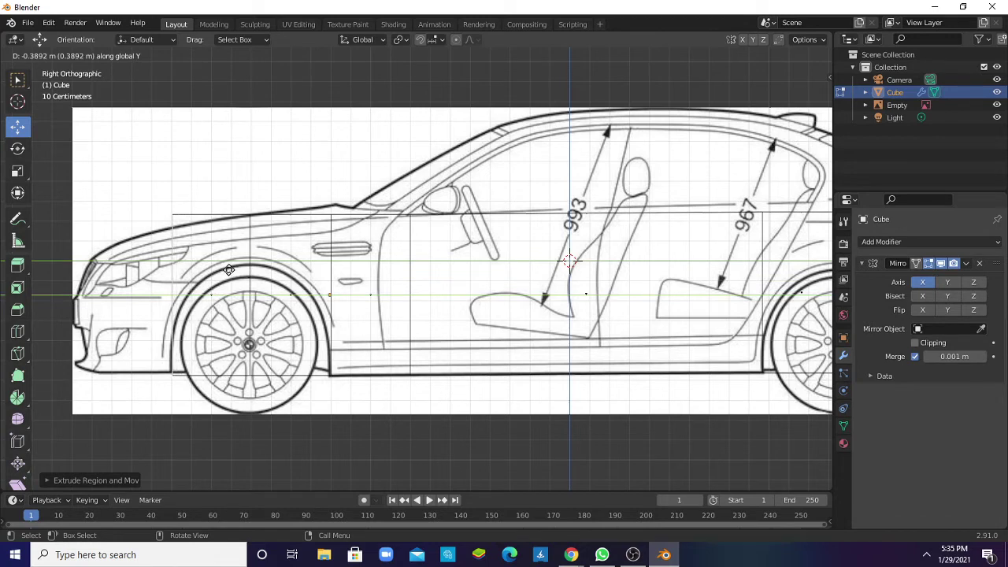
{"action": "left_click", "coordinate": [229, 270]}
- In edge select mode, pick the bottom front edge and start moving it
{"action": "left_click", "coordinate": [96, 55]}
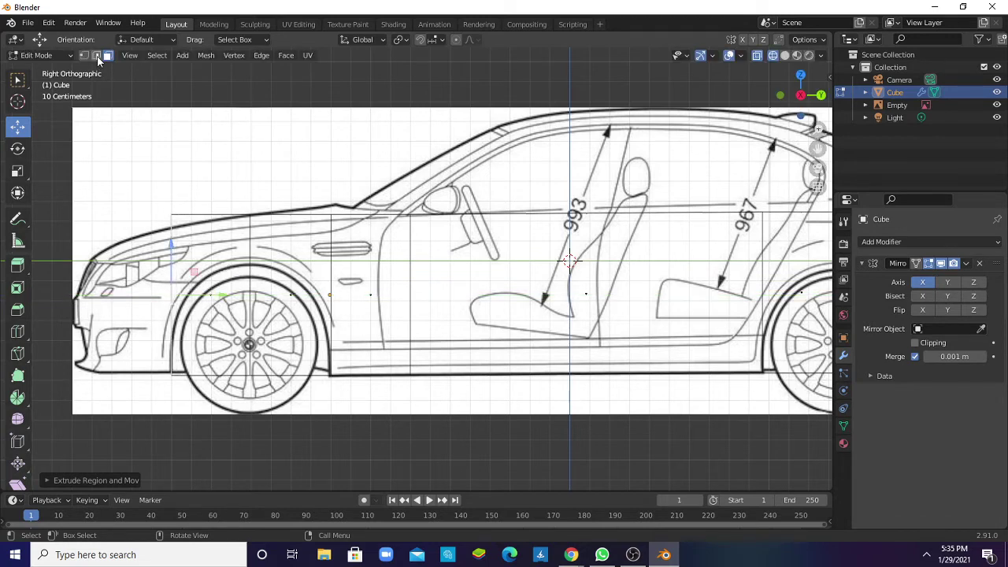
{"action": "mouse_move", "coordinate": [134, 221]}
{"action": "middle_mouse_down"}
{"action": "mouse_move", "coordinate": [192, 198]}
{"action": "mouse_move", "coordinate": [83, 335]}
{"action": "middle_mouse_up"}
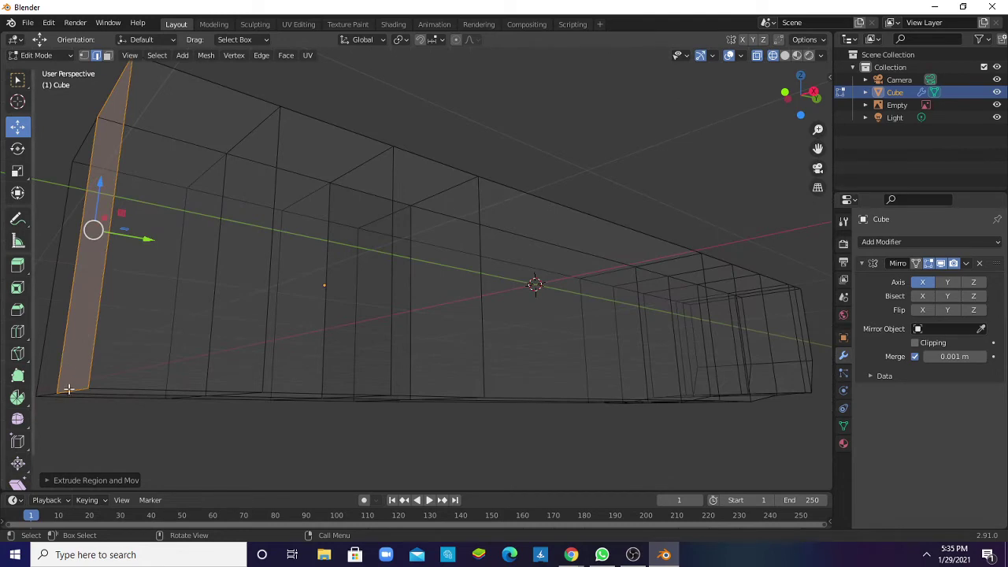
{"action": "left_click", "coordinate": [70, 391]}
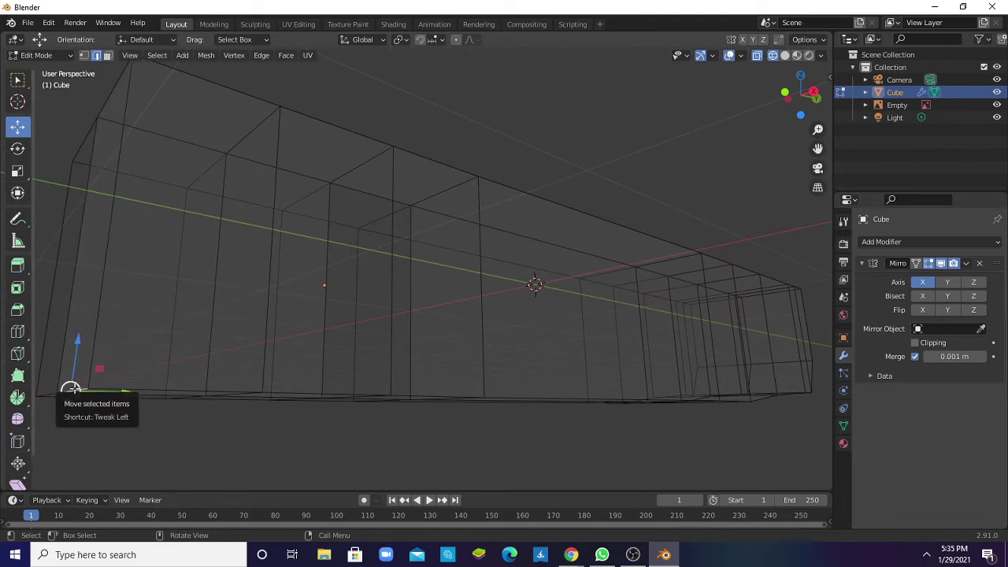
{"action": "key", "text": "KP_3"}
{"action": "left_click_drag", "start_coordinate": [122, 362], "coordinate": [120, 354]}
- Finish sliding the bottom front edge along Y into place
{"action": "key", "text": "y"}
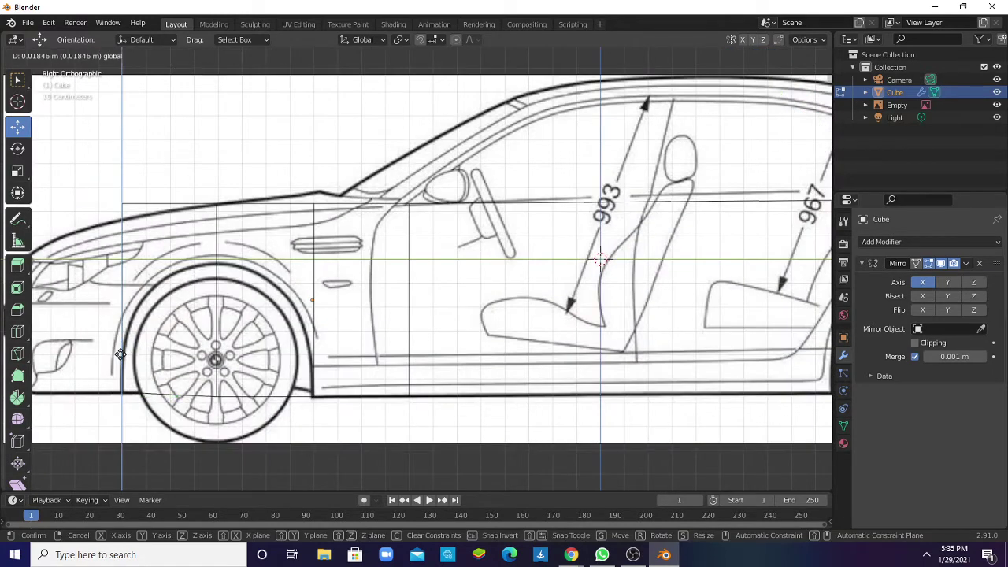
{"action": "left_click", "coordinate": [110, 353]}
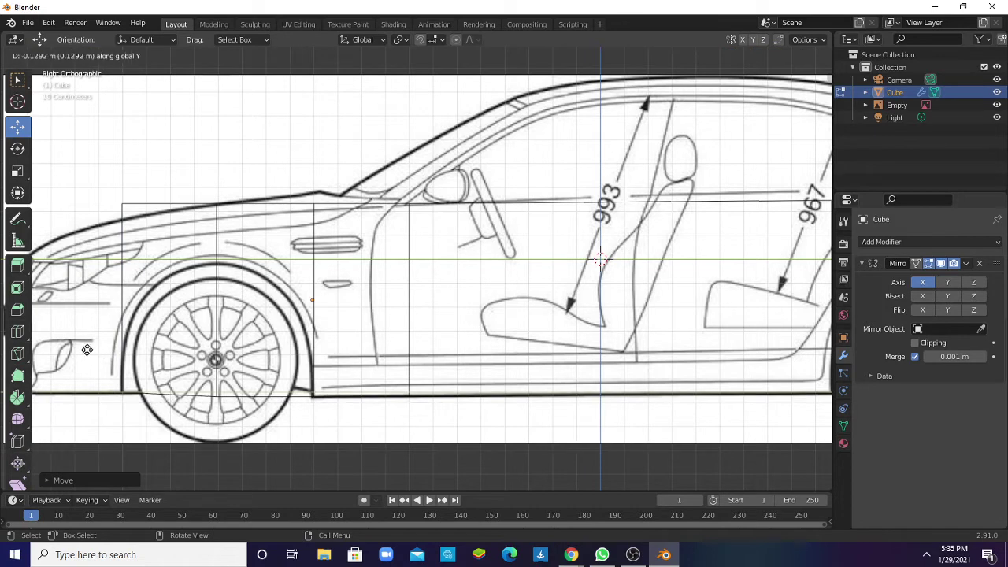
{"action": "left_click", "coordinate": [54, 347]}
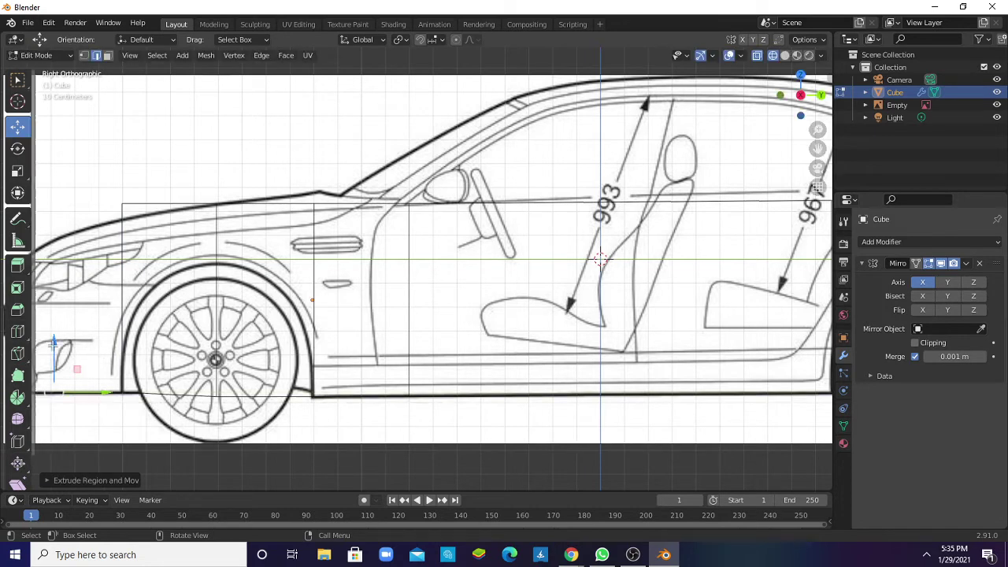
- Reselect the front end face and push the front section just past the headlight
{"action": "left_click", "coordinate": [107, 55]}
{"action": "mouse_move", "coordinate": [158, 236]}
{"action": "middle_mouse_down"}
{"action": "mouse_move", "coordinate": [201, 265]}
{"action": "mouse_move", "coordinate": [252, 272]}
{"action": "middle_mouse_up"}
{"action": "left_click", "coordinate": [245, 278]}
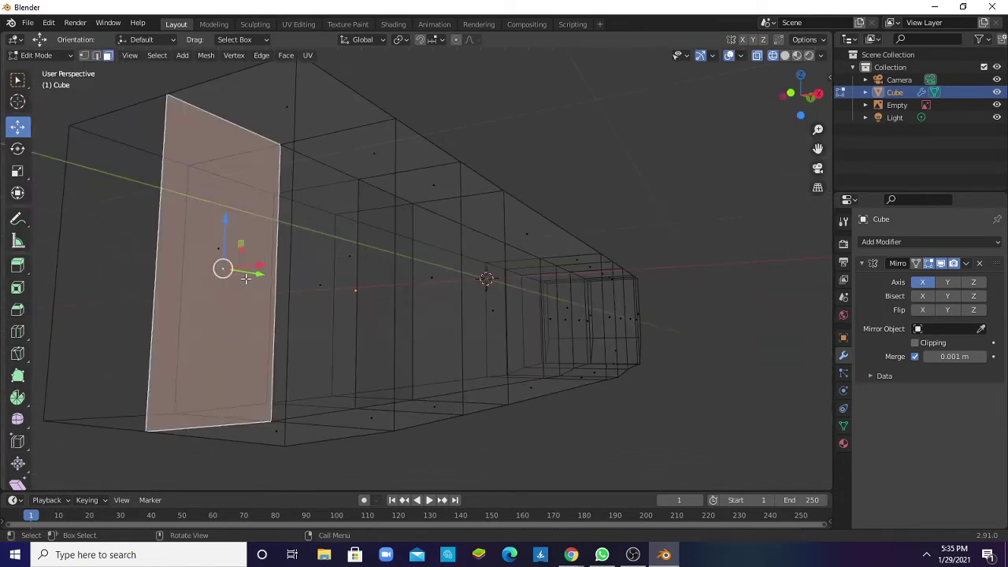
{"action": "left_click", "coordinate": [248, 334]}
{"action": "left_click", "coordinate": [260, 423]}
{"action": "mouse_move", "coordinate": [272, 426]}
{"action": "middle_mouse_down"}
{"action": "mouse_move", "coordinate": [227, 349]}
{"action": "mouse_move", "coordinate": [128, 323]}
{"action": "middle_mouse_up"}
{"action": "left_click", "coordinate": [128, 323]}
{"action": "left_click", "coordinate": [119, 281]}
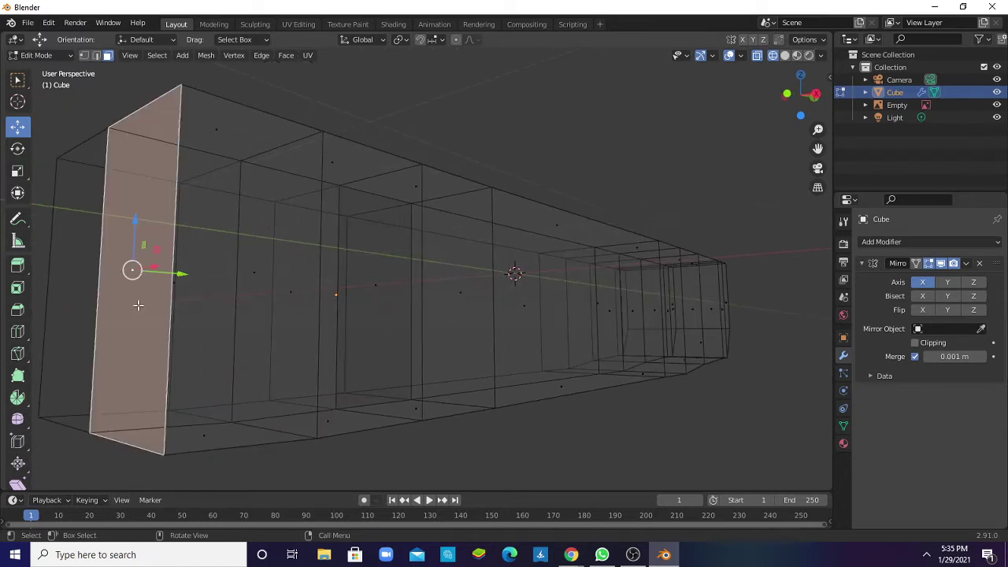
{"action": "key", "text": "KP_3"}
{"action": "left_click_drag", "start_coordinate": [138, 305], "coordinate": [92, 297]}
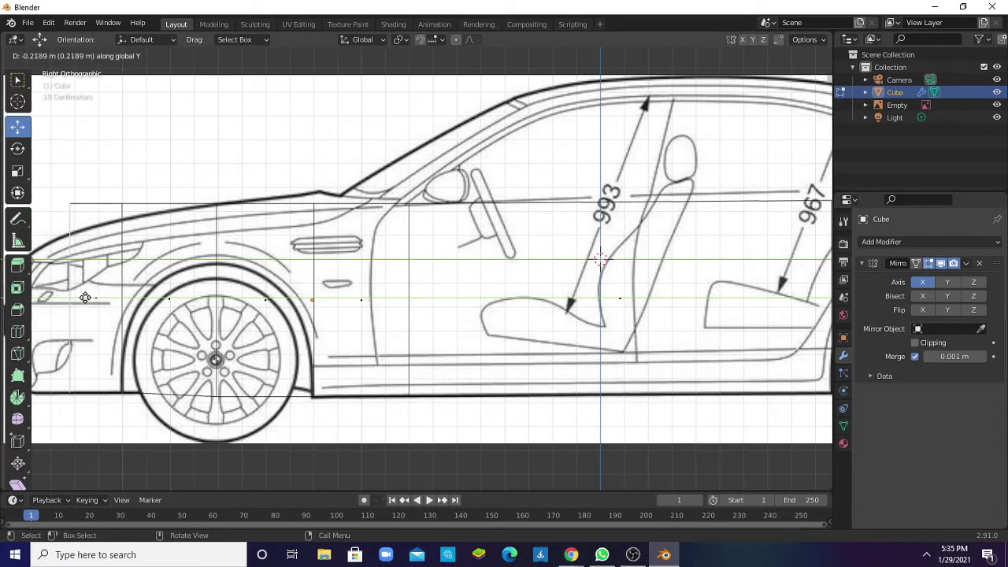
{"action": "left_click_drag", "start_coordinate": [92, 298], "coordinate": [85, 298]}
{"action": "middle_click_drag", "start_coordinate": [86, 298], "coordinate": [259, 262], "text": "shift"}
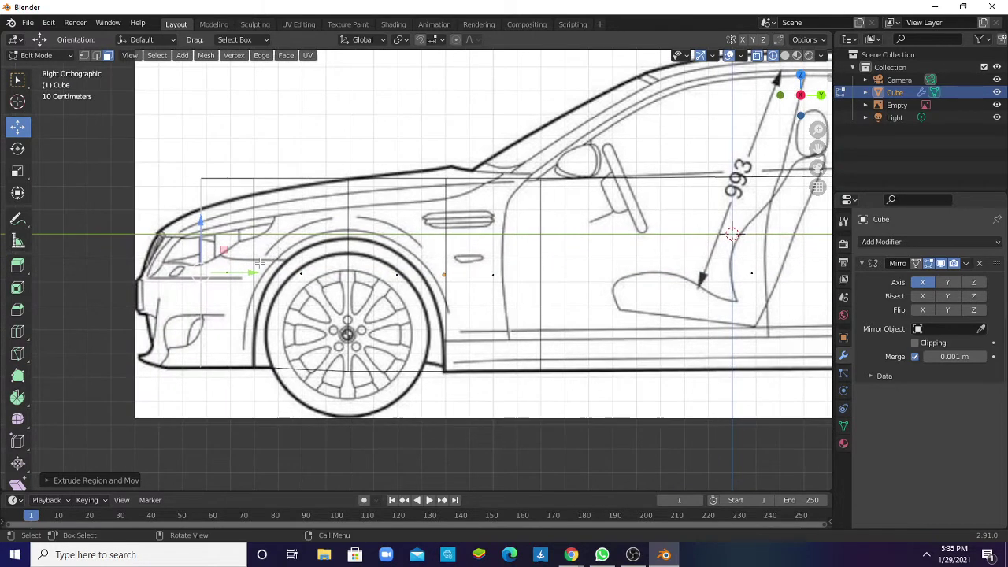
- Extrude two more front sections, the last ending at the front bumper
{"action": "key", "text": "e"}
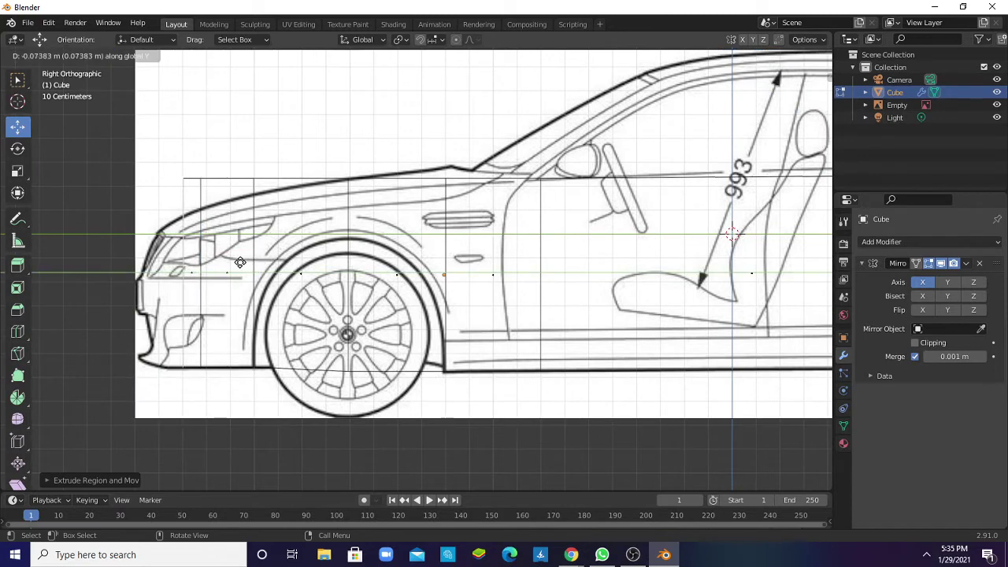
{"action": "left_click", "coordinate": [220, 261]}
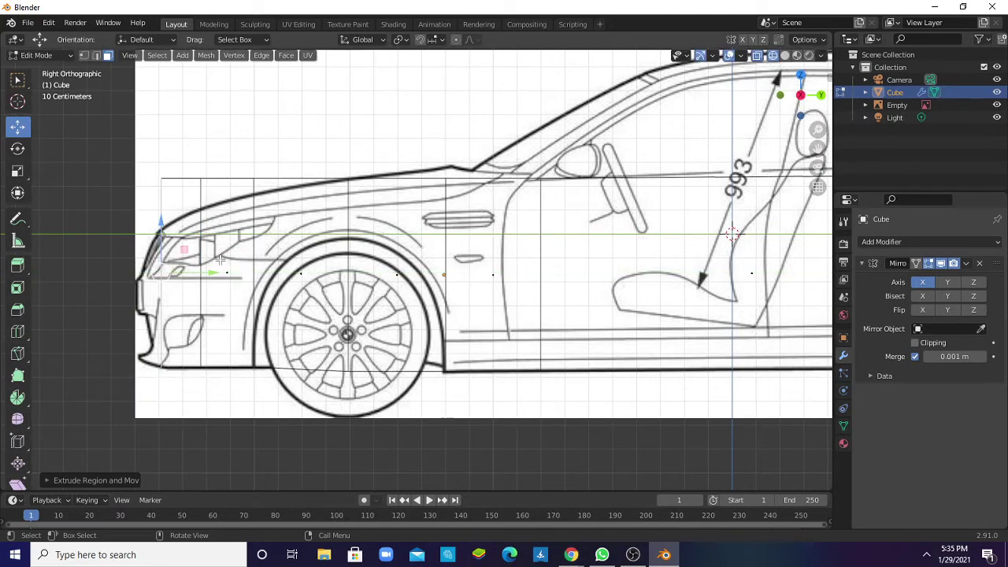
{"action": "key", "text": "e"}
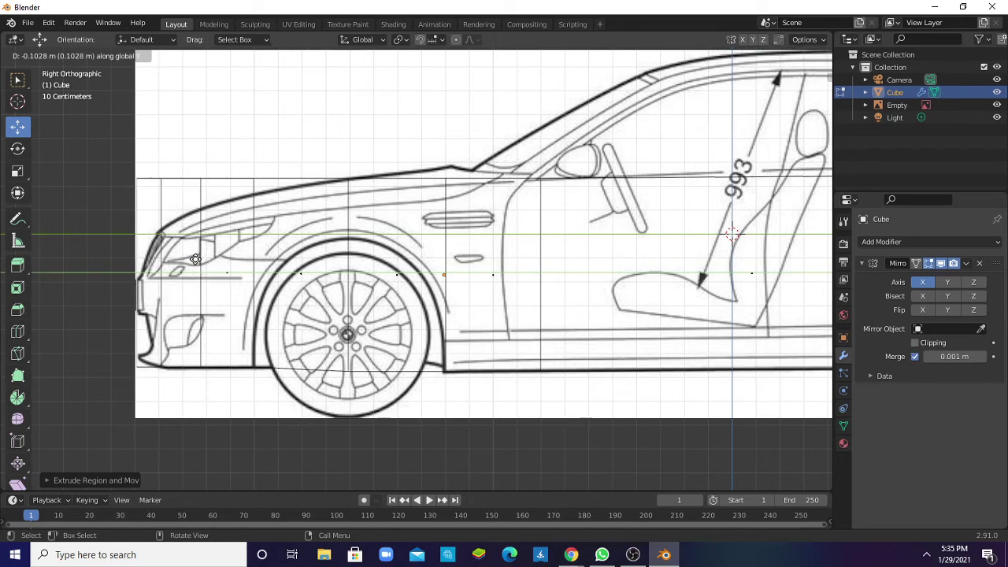
{"action": "left_click", "coordinate": [196, 260]}
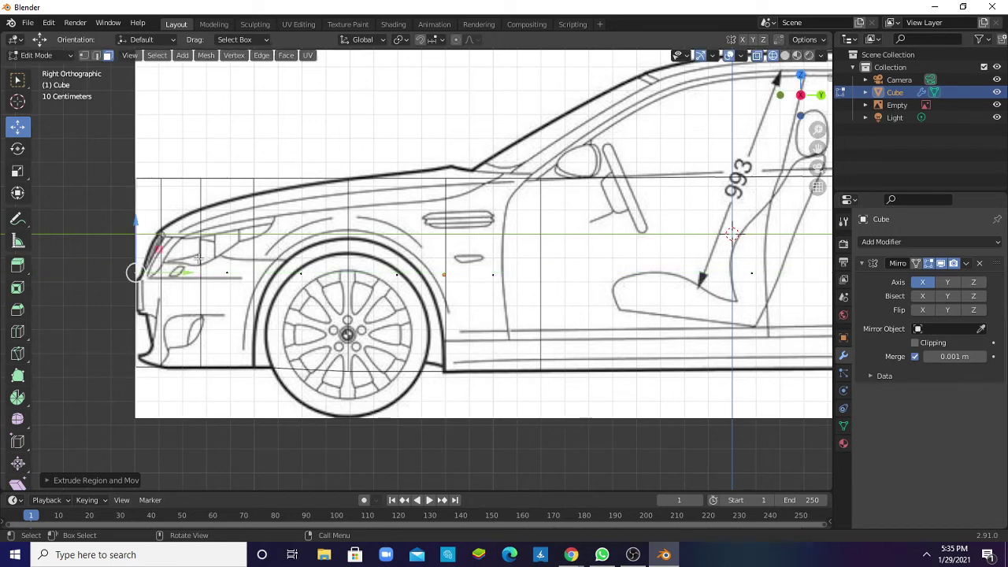
- Move the nose edge to sit against the bumper curve
{"action": "left_click", "coordinate": [96, 56]}
{"action": "middle_click_drag", "start_coordinate": [124, 138], "coordinate": [260, 316]}
{"action": "key", "text": "KP_3"}
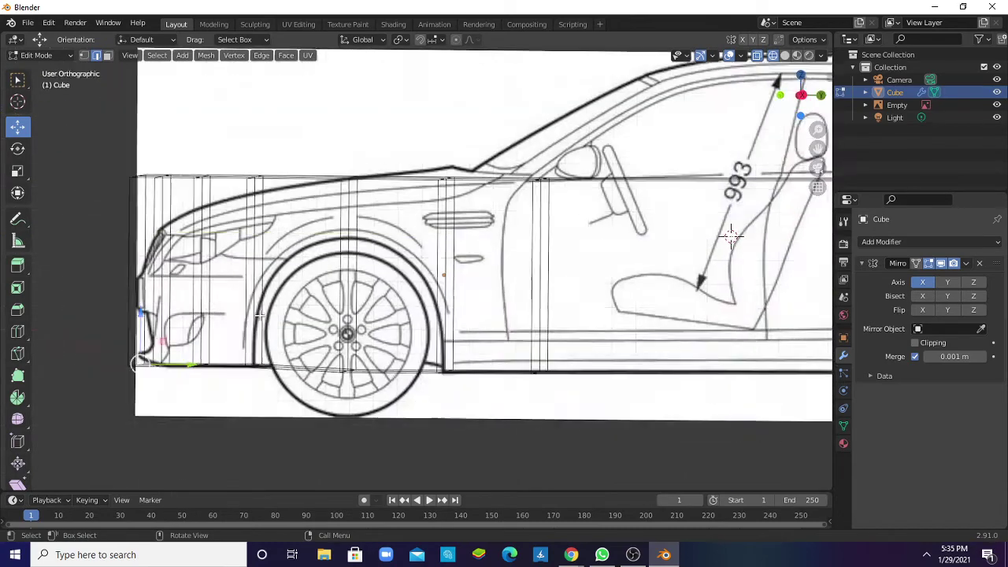
{"action": "key", "text": "g"}
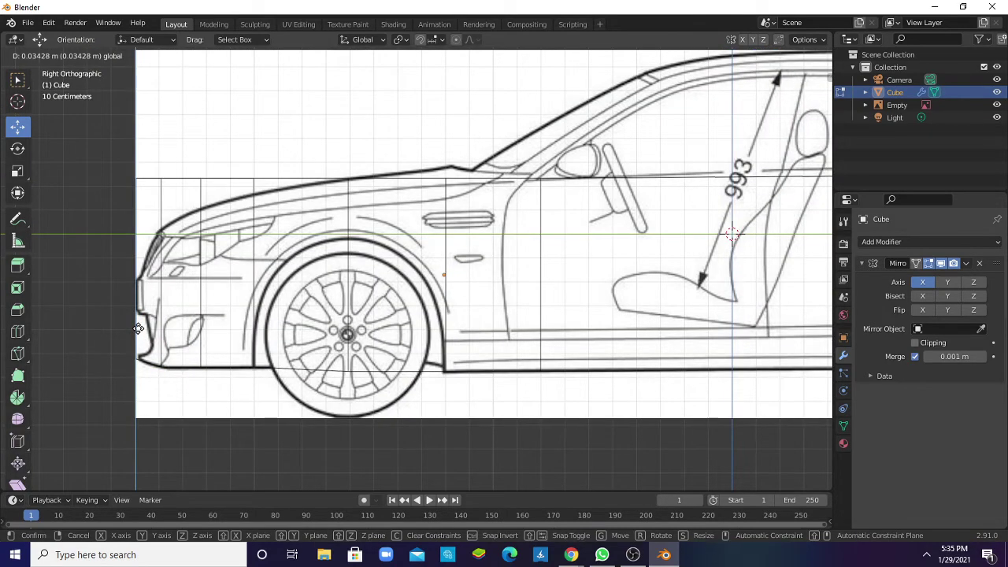
{"action": "left_click", "coordinate": [138, 328]}
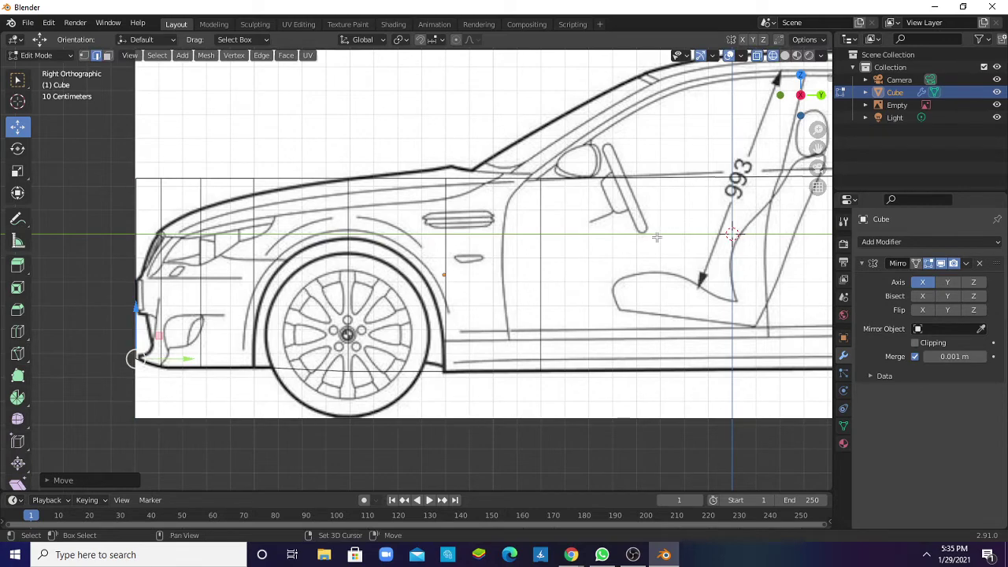
{"action": "middle_click_drag", "start_coordinate": [528, 300], "coordinate": [323, 336], "text": "shift"}
- Switch to face select, turn off X-Ray, and set Solid viewport shading
{"action": "scroll", "coordinate": [87, 211], "scroll_direction": "down", "scroll_amount": 2}
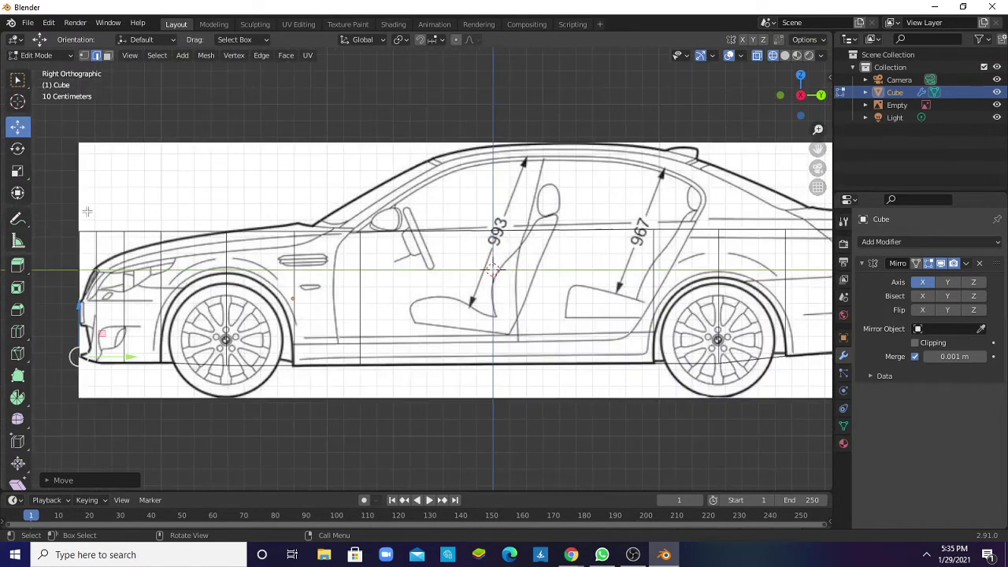
{"action": "middle_click_drag", "start_coordinate": [712, 220], "coordinate": [472, 157], "text": "shift"}
{"action": "scroll", "coordinate": [211, 73], "scroll_direction": "down", "scroll_amount": 2}
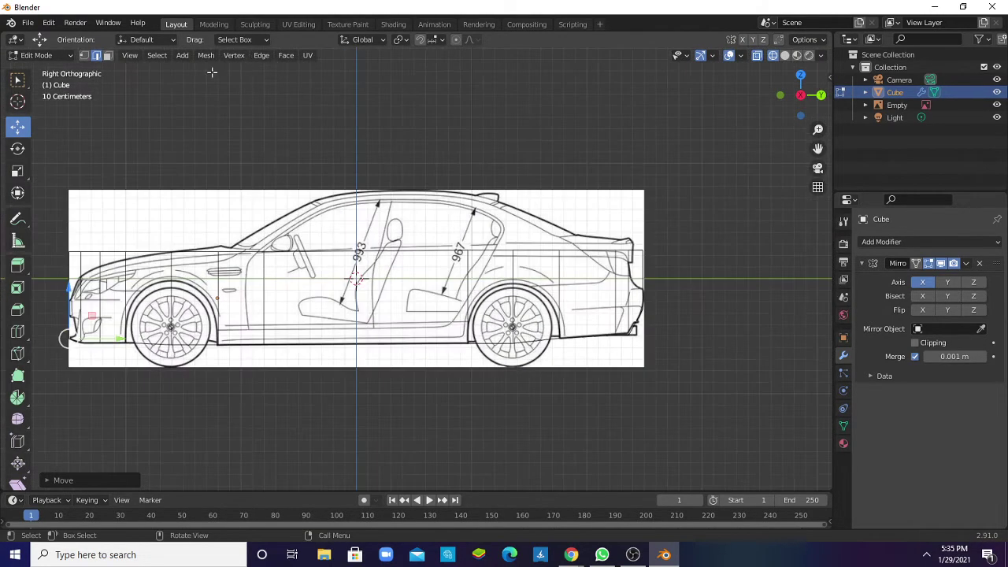
{"action": "left_click", "coordinate": [107, 55]}
{"action": "mouse_move", "coordinate": [285, 173]}
{"action": "middle_mouse_down"}
{"action": "mouse_move", "coordinate": [475, 162]}
{"action": "mouse_move", "coordinate": [457, 228]}
{"action": "mouse_move", "coordinate": [356, 282]}
{"action": "mouse_move", "coordinate": [370, 276]}
{"action": "middle_mouse_up"}
{"action": "scroll", "coordinate": [433, 276], "scroll_direction": "up", "scroll_amount": 2}
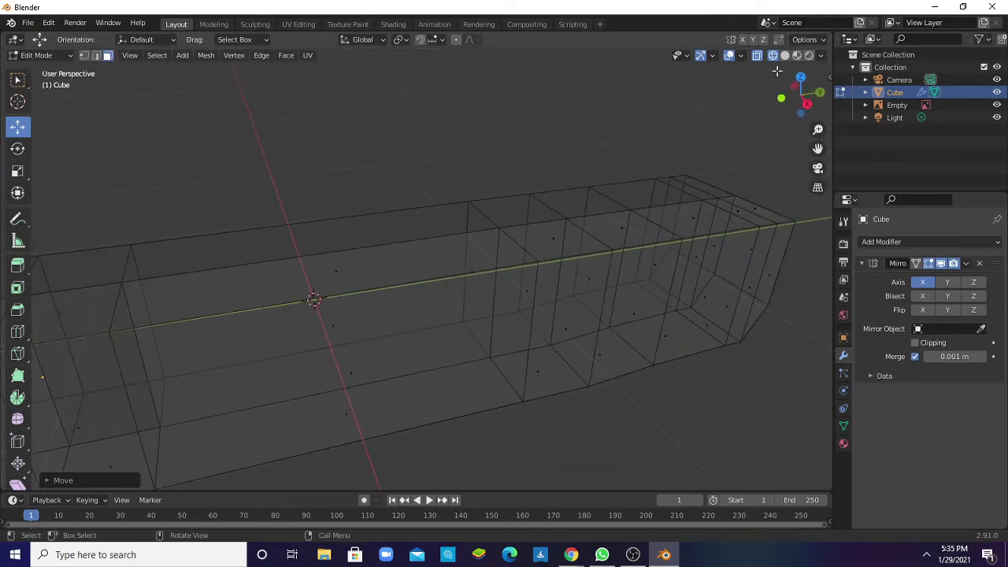
{"action": "left_click", "coordinate": [757, 57]}
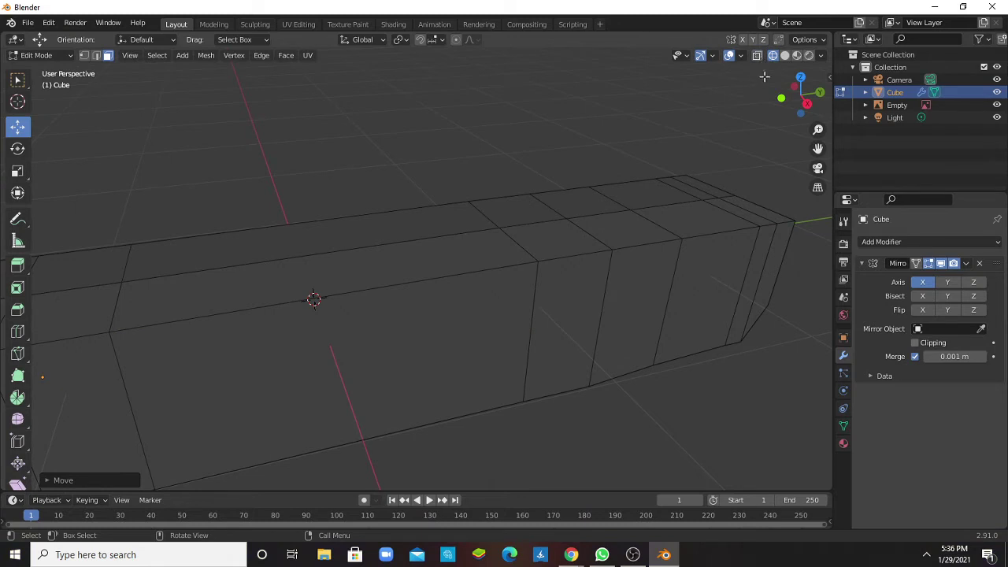
{"action": "left_click", "coordinate": [756, 56]}
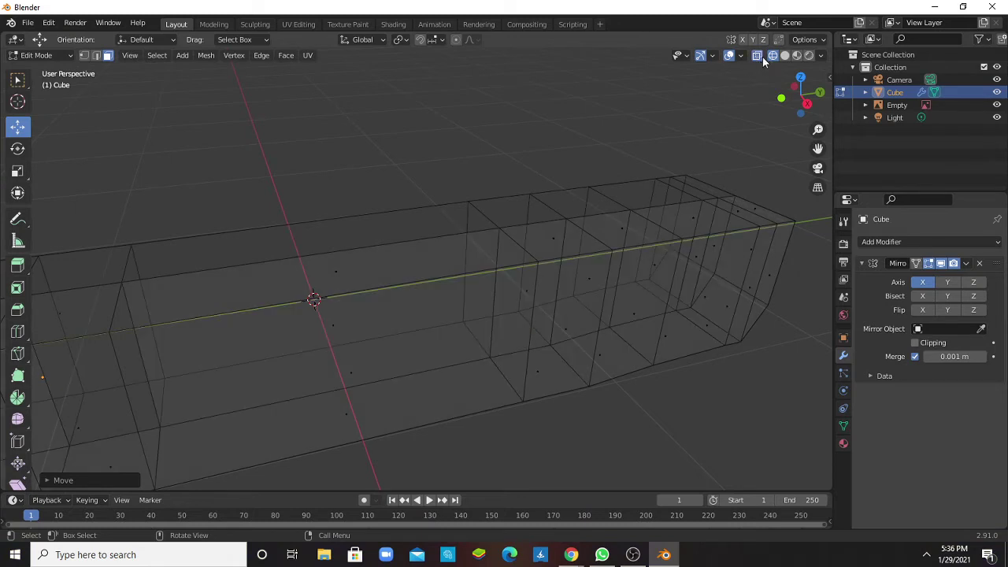
{"action": "left_click", "coordinate": [760, 56]}
{"action": "left_click", "coordinate": [784, 56]}
- Briefly preview X-Ray and Wireframe, then settle back on opaque Solid shading
{"action": "scroll", "coordinate": [551, 130], "scroll_direction": "down", "scroll_amount": 5}
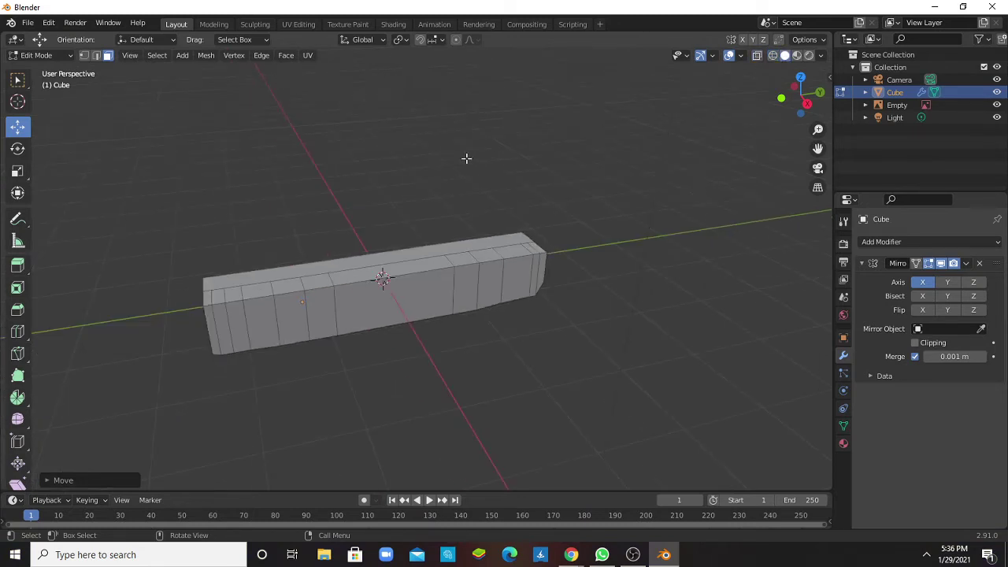
{"action": "middle_click_drag", "start_coordinate": [466, 158], "coordinate": [667, 105]}
{"action": "left_click", "coordinate": [758, 56]}
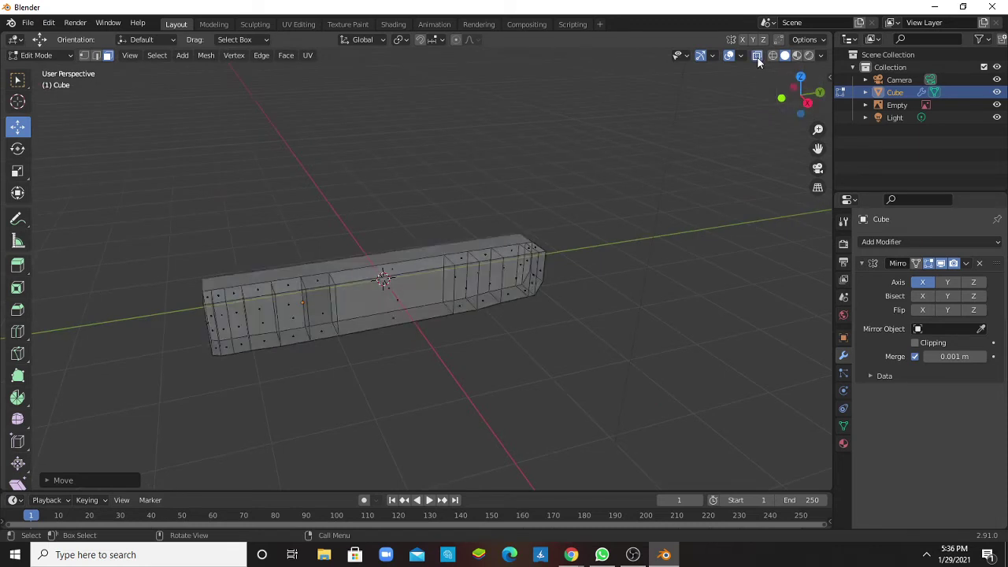
{"action": "left_click", "coordinate": [757, 57]}
{"action": "left_click", "coordinate": [772, 56]}
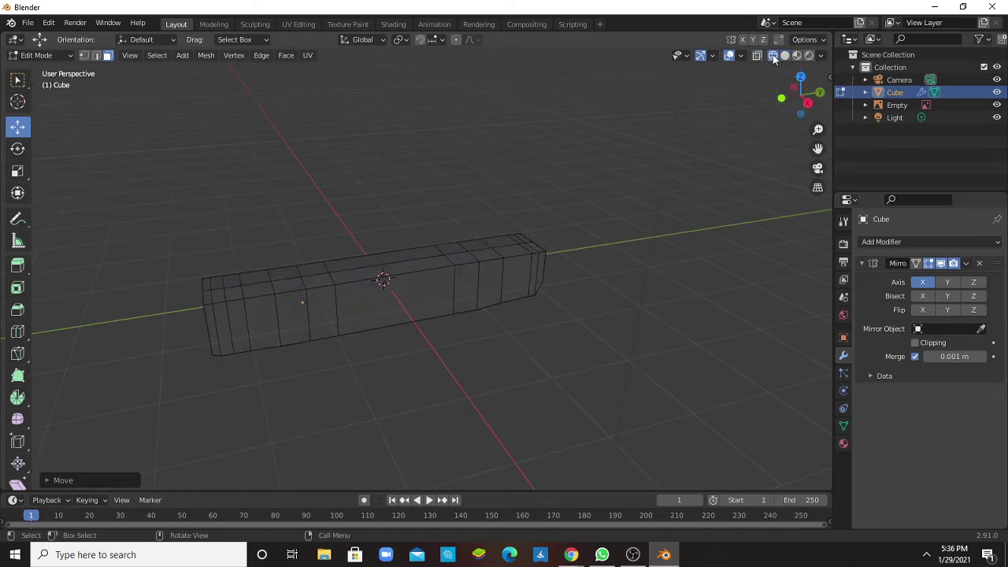
{"action": "left_click", "coordinate": [786, 56]}
{"action": "scroll", "coordinate": [354, 229], "scroll_direction": "up", "scroll_amount": 3}
{"action": "scroll", "coordinate": [361, 245], "scroll_direction": "up", "scroll_amount": 2}
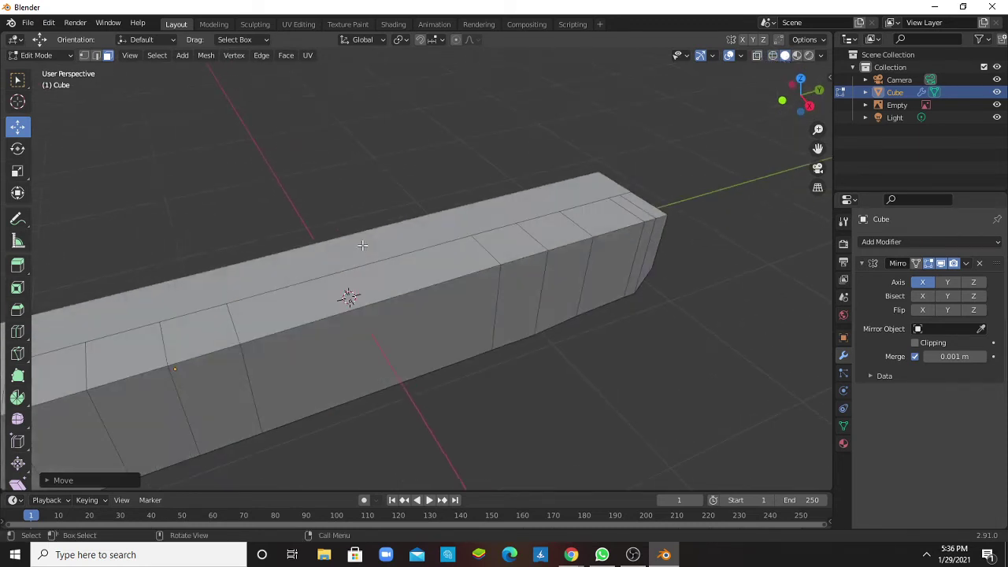
- Shift-select the body's top faces from the middle back to the small tail face
{"action": "left_click", "coordinate": [340, 307]}
{"action": "mouse_move", "coordinate": [340, 307]}
{"action": "middle_mouse_down"}
{"action": "mouse_move", "coordinate": [536, 302]}
{"action": "mouse_move", "coordinate": [506, 297]}
{"action": "middle_mouse_up"}
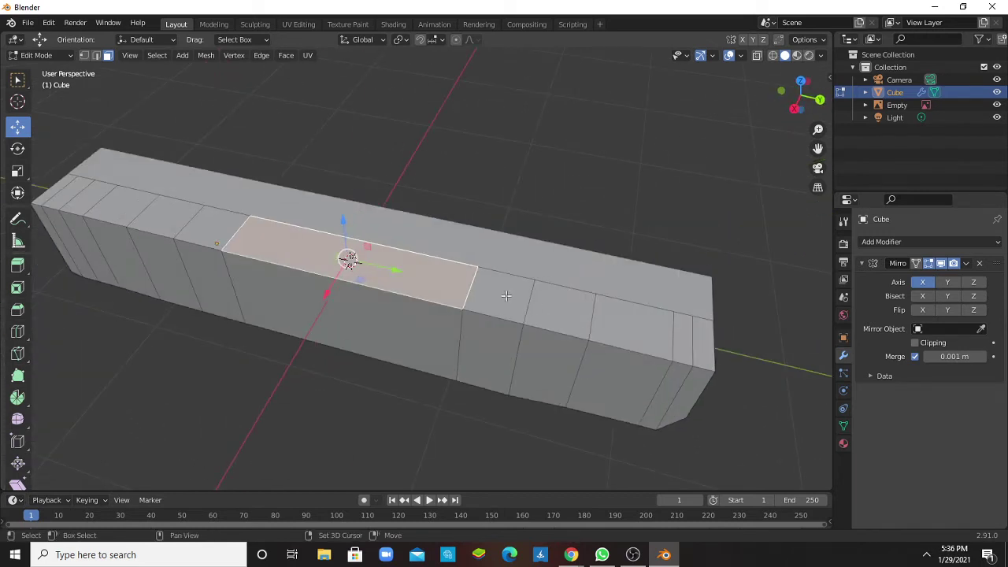
{"action": "left_click", "coordinate": [506, 296], "text": "shift"}
{"action": "left_click", "coordinate": [563, 302], "text": "shift"}
{"action": "left_click", "coordinate": [682, 331], "text": "shift"}
{"action": "left_click", "coordinate": [630, 330], "text": "shift"}
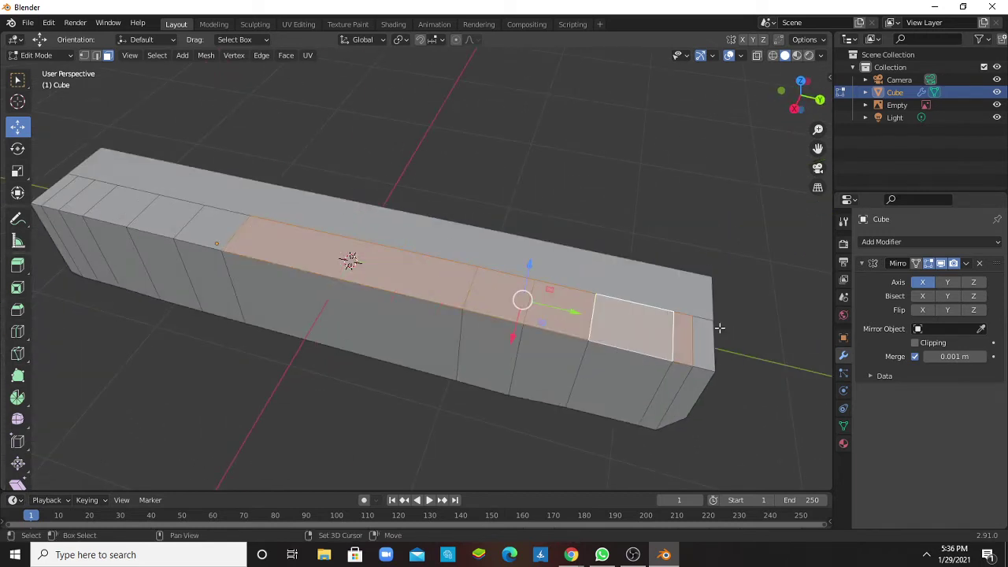
{"action": "left_click", "coordinate": [705, 339], "text": "shift"}
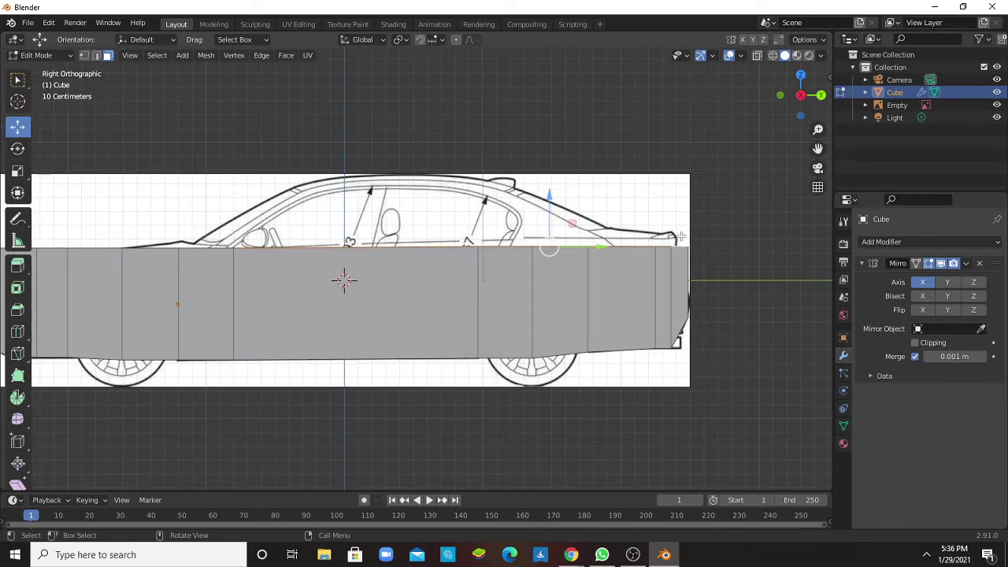
- Add two more top faces at the strip's front, toward the windshield
{"action": "middle_click_drag", "start_coordinate": [410, 194], "coordinate": [528, 192], "text": "shift"}
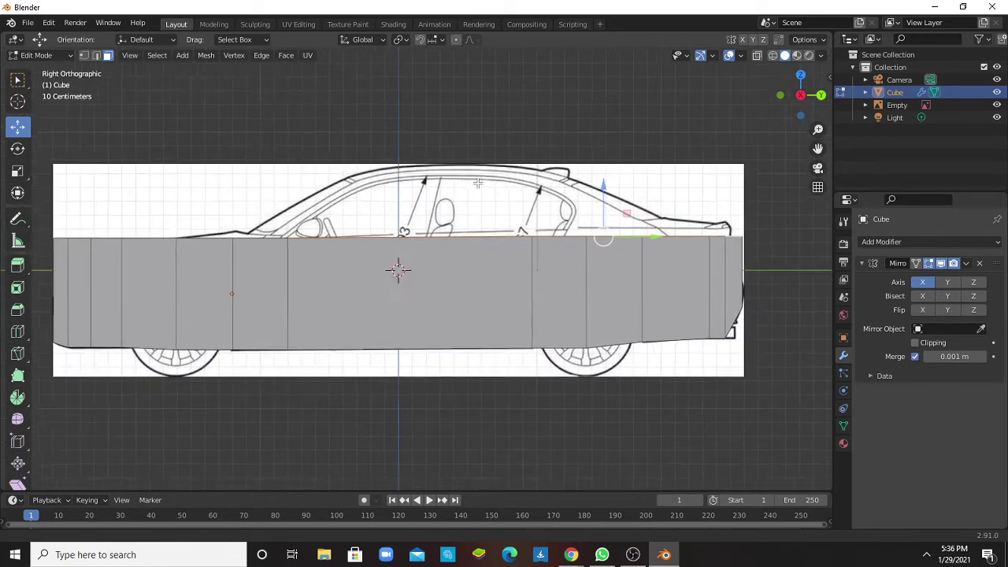
{"action": "key", "text": "KP_5"}
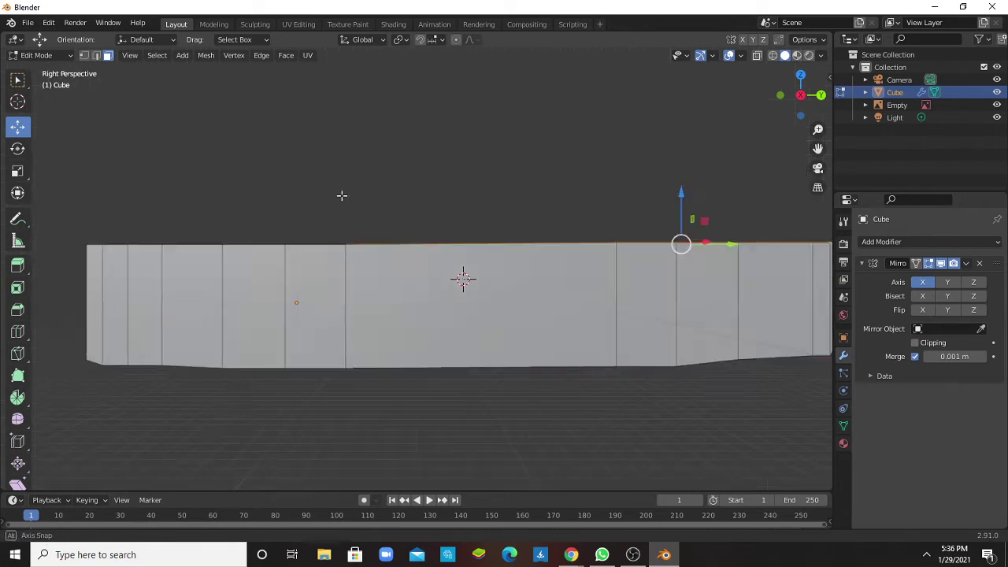
{"action": "middle_click_drag", "start_coordinate": [342, 195], "coordinate": [331, 260]}
{"action": "left_click", "coordinate": [332, 265], "text": "shift"}
{"action": "key", "text": "KP_3"}
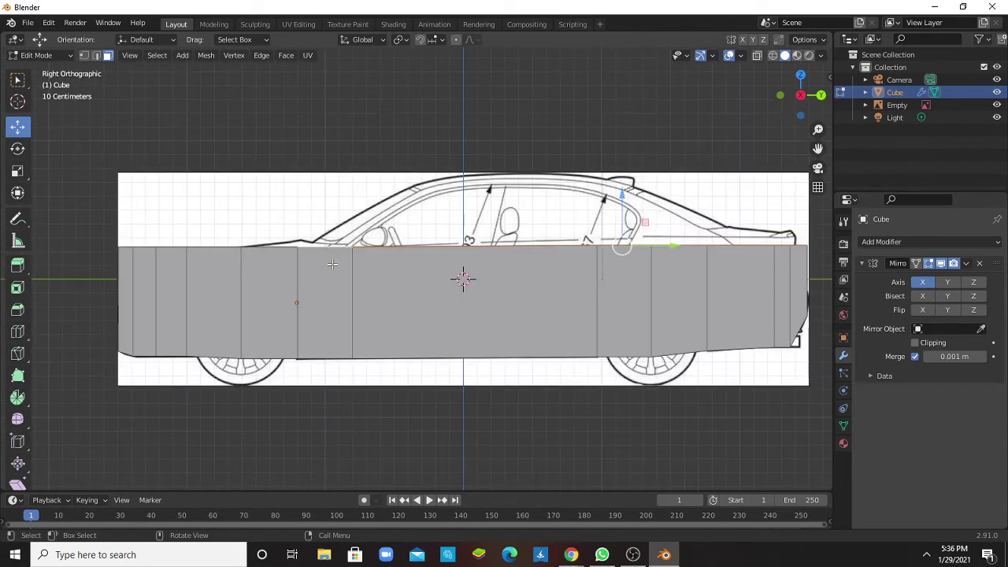
{"action": "middle_click_drag", "start_coordinate": [332, 265], "coordinate": [262, 256]}
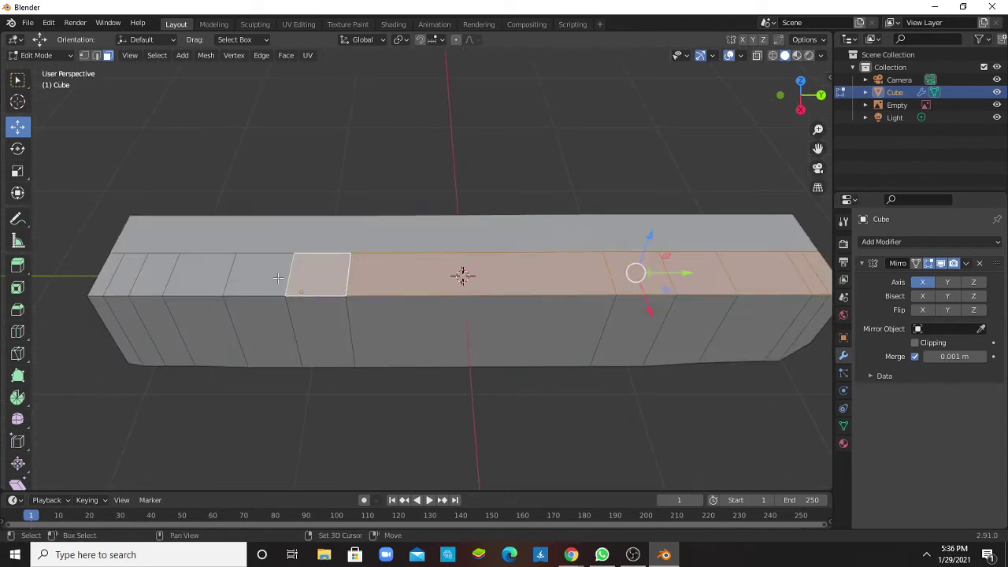
{"action": "left_click", "coordinate": [262, 260], "text": "shift"}
{"action": "key", "text": "KP_3"}
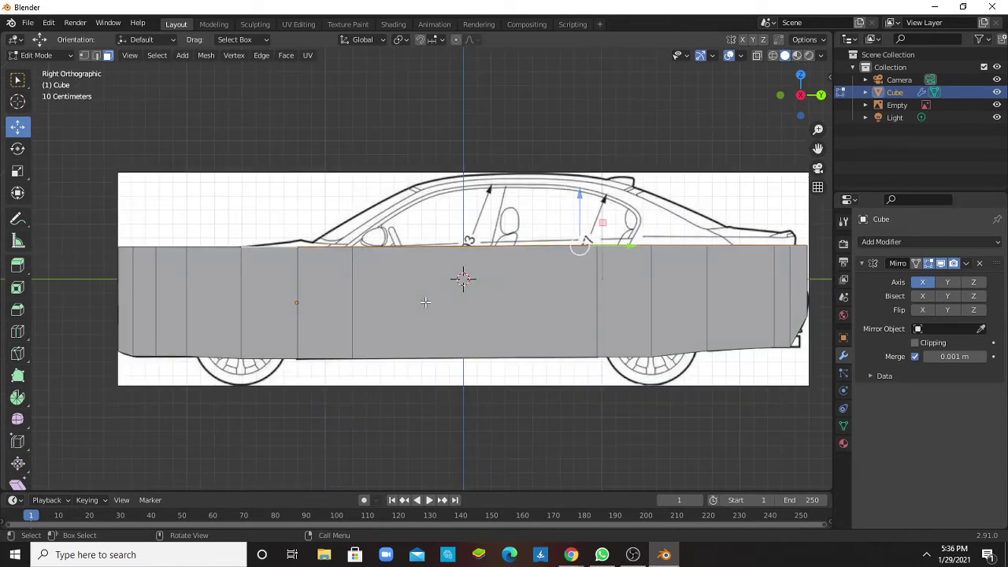
- Extrude the selected top faces up to the roof line and enable X-Ray
{"action": "key", "text": "e"}
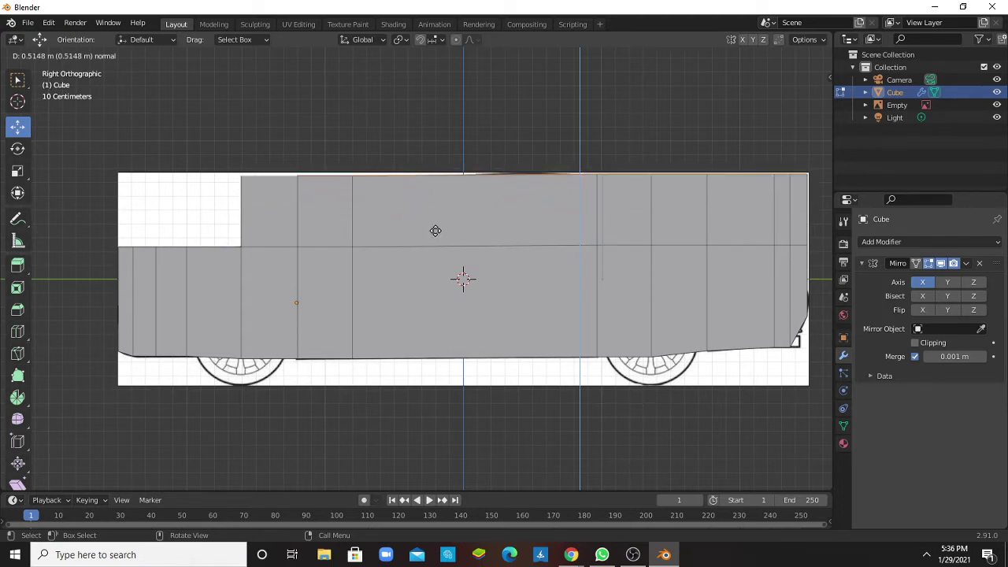
{"action": "left_click", "coordinate": [435, 230]}
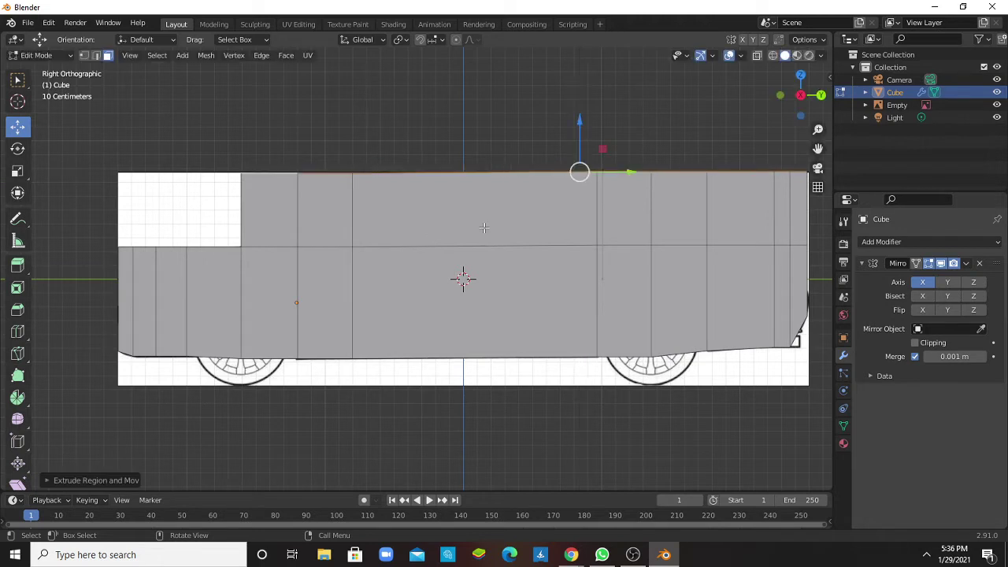
{"action": "left_click", "coordinate": [756, 56]}
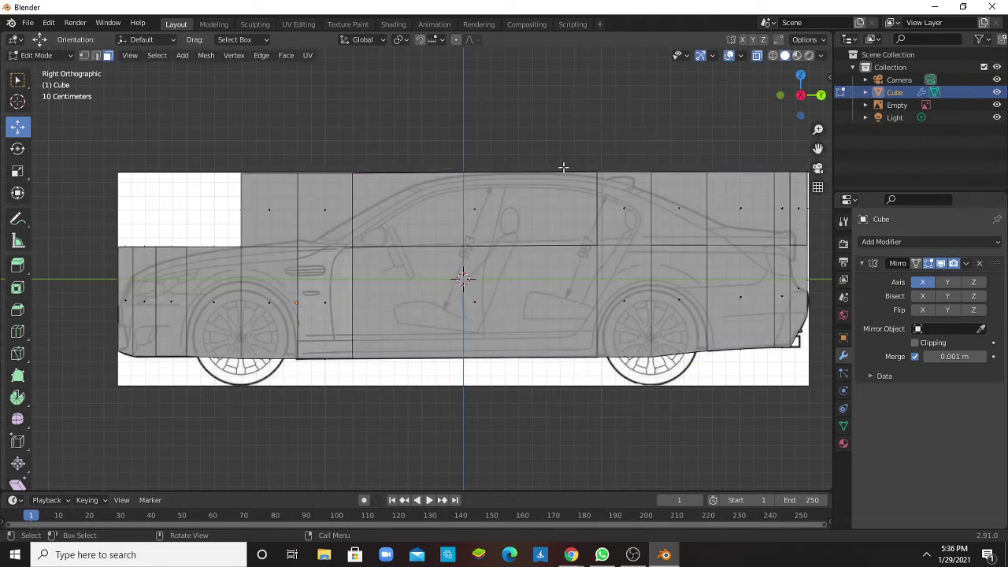
- Select the cabin's rear top edge and drag it down to trunk-lid height
{"action": "mouse_move", "coordinate": [563, 167]}
{"action": "middle_mouse_down"}
{"action": "mouse_move", "coordinate": [655, 131]}
{"action": "mouse_move", "coordinate": [580, 144]}
{"action": "middle_mouse_up"}
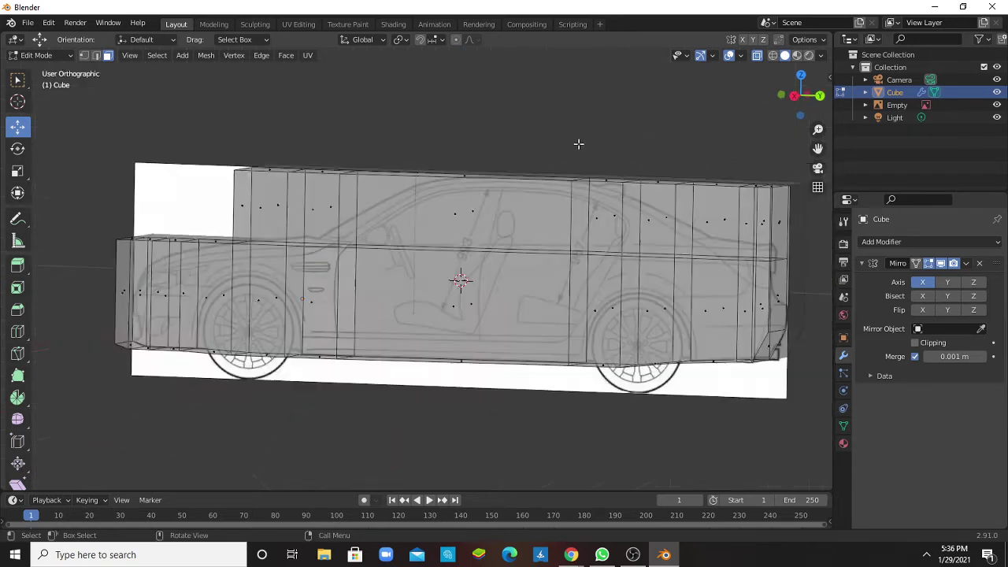
{"action": "key", "text": "KP_3"}
{"action": "left_click", "coordinate": [97, 55]}
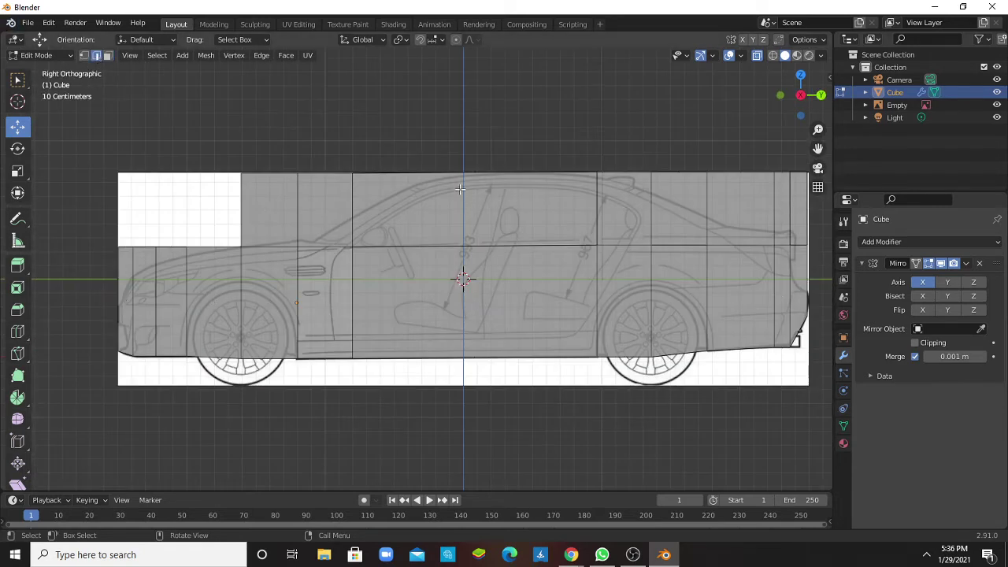
{"action": "middle_click_drag", "start_coordinate": [731, 210], "coordinate": [539, 300]}
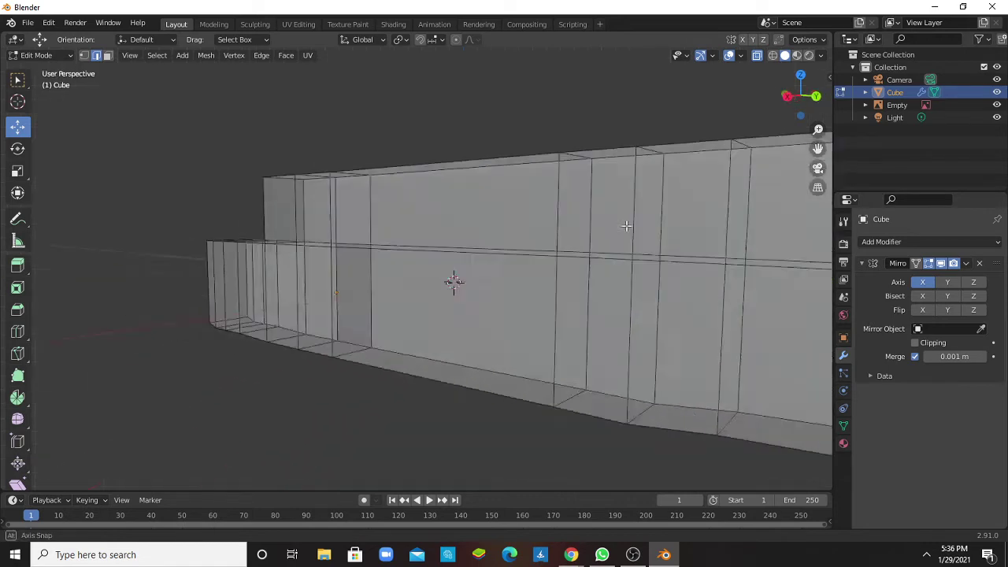
{"action": "scroll", "coordinate": [539, 301], "scroll_direction": "up", "scroll_amount": 3}
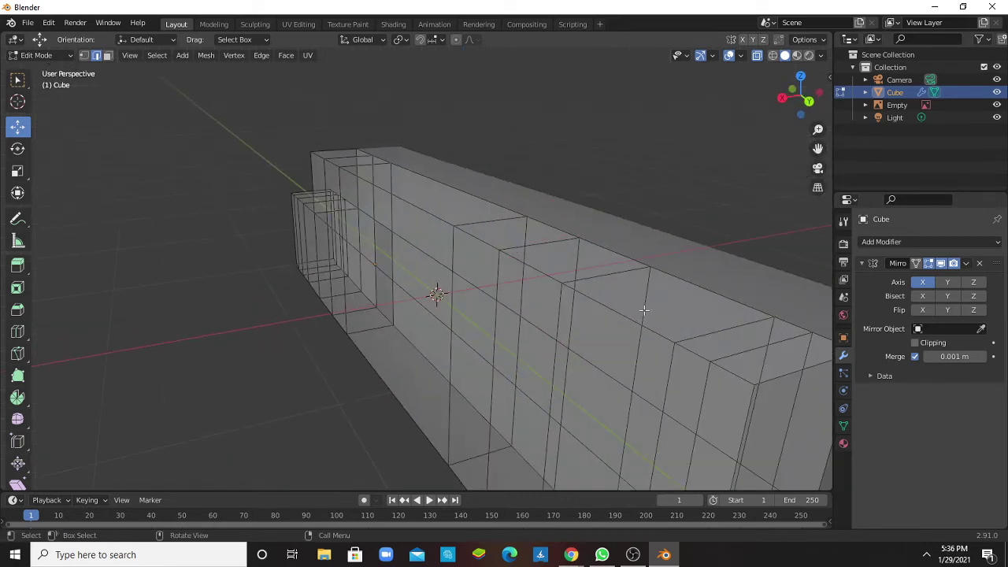
{"action": "middle_click_drag", "start_coordinate": [645, 312], "coordinate": [687, 313]}
{"action": "left_click", "coordinate": [638, 285]}
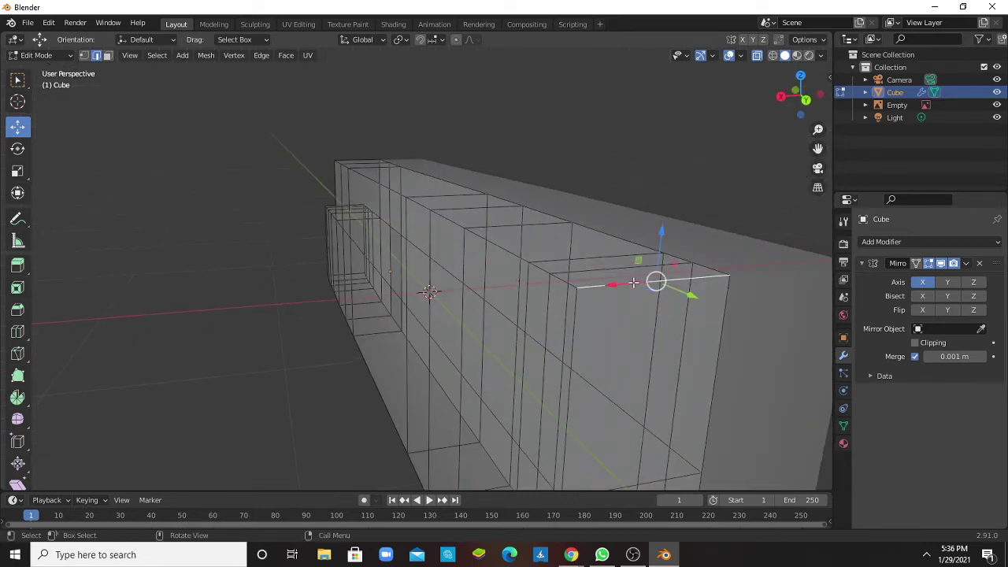
{"action": "key", "text": "KP_3"}
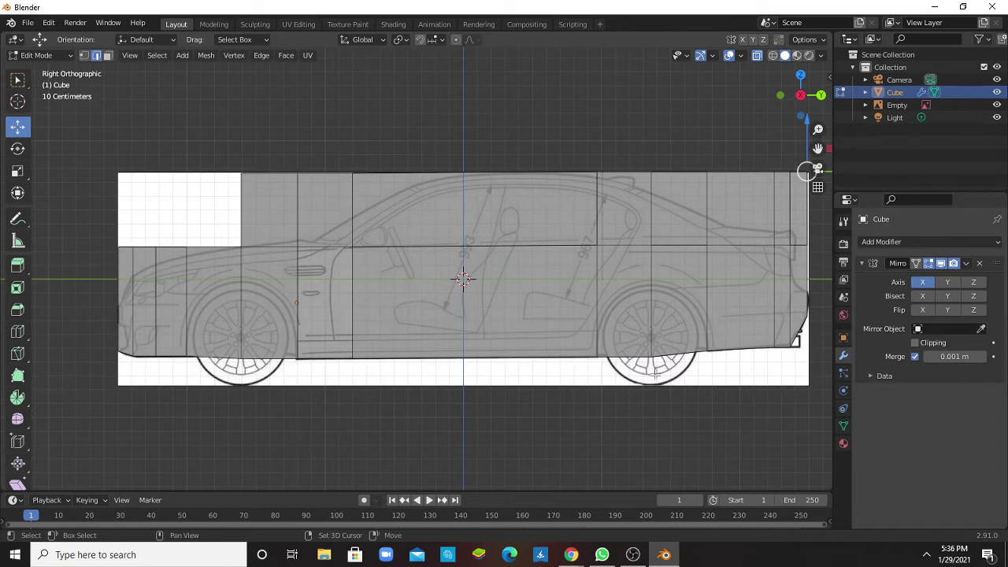
{"action": "middle_click_drag", "start_coordinate": [735, 271], "coordinate": [582, 262], "text": "shift"}
{"action": "mouse_move", "coordinate": [656, 117]}
{"action": "left_mouse_down"}
{"action": "mouse_move", "coordinate": [645, 197]}
{"action": "mouse_move", "coordinate": [683, 174]}
{"action": "left_mouse_up"}
{"action": "middle_click_drag", "start_coordinate": [684, 173], "coordinate": [745, 273]}
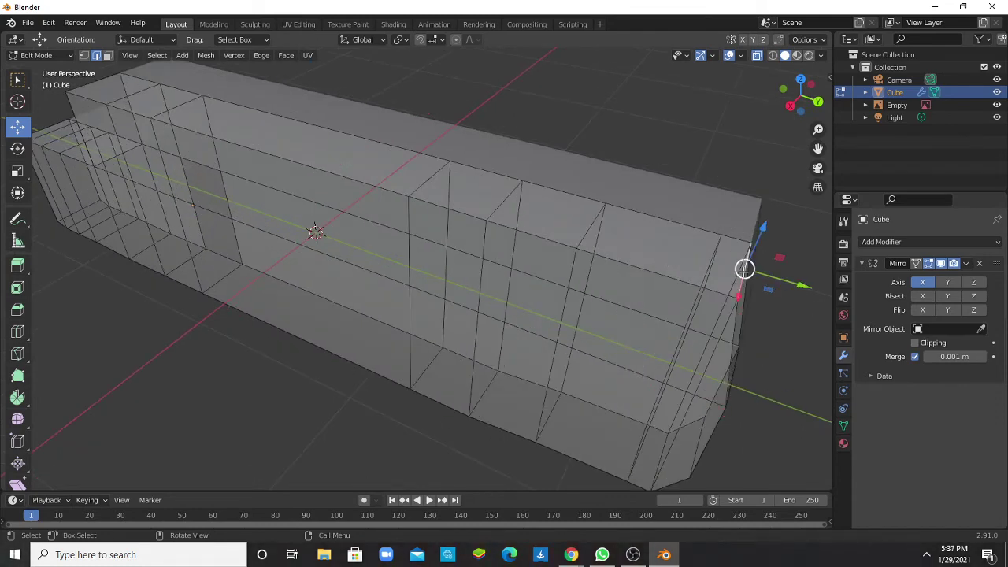
- Drag the next roof edge down in side view to match the rear-window slope
{"action": "key", "text": "KP_3"}
{"action": "left_click_drag", "start_coordinate": [682, 101], "coordinate": [683, 178]}
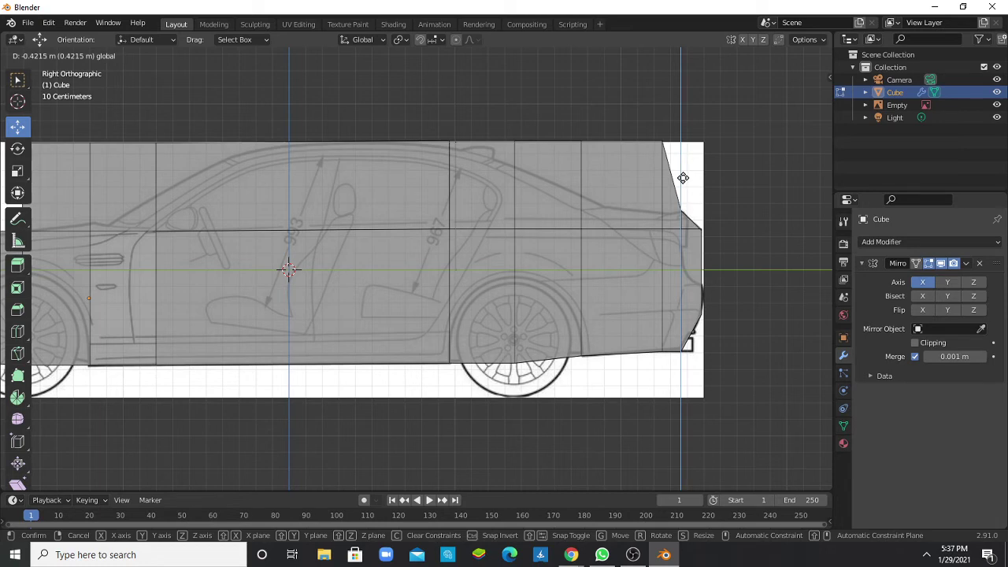
{"action": "middle_click_drag", "start_coordinate": [683, 178], "coordinate": [693, 242]}
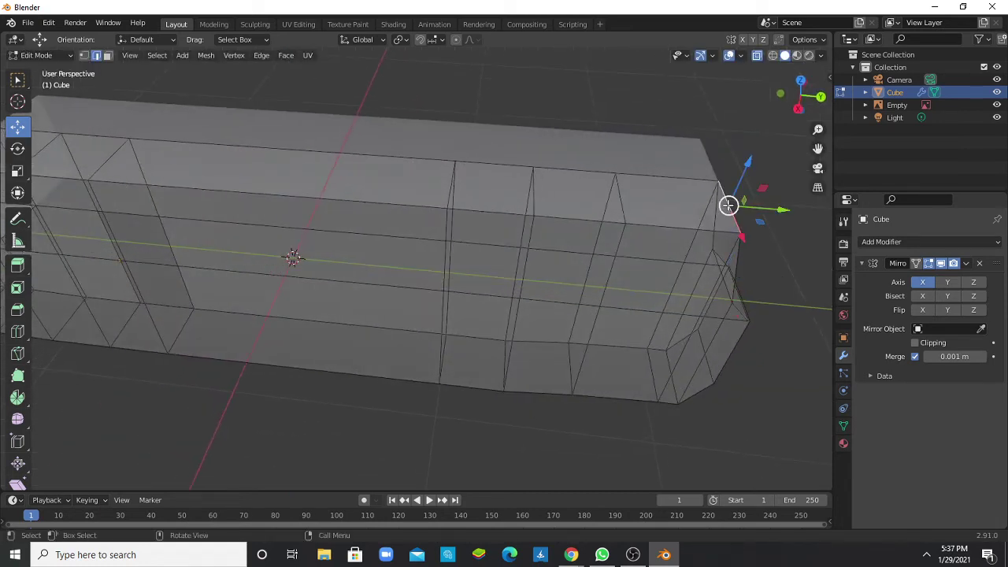
{"action": "key", "text": "KP_3"}
{"action": "left_click_drag", "start_coordinate": [666, 99], "coordinate": [653, 168]}
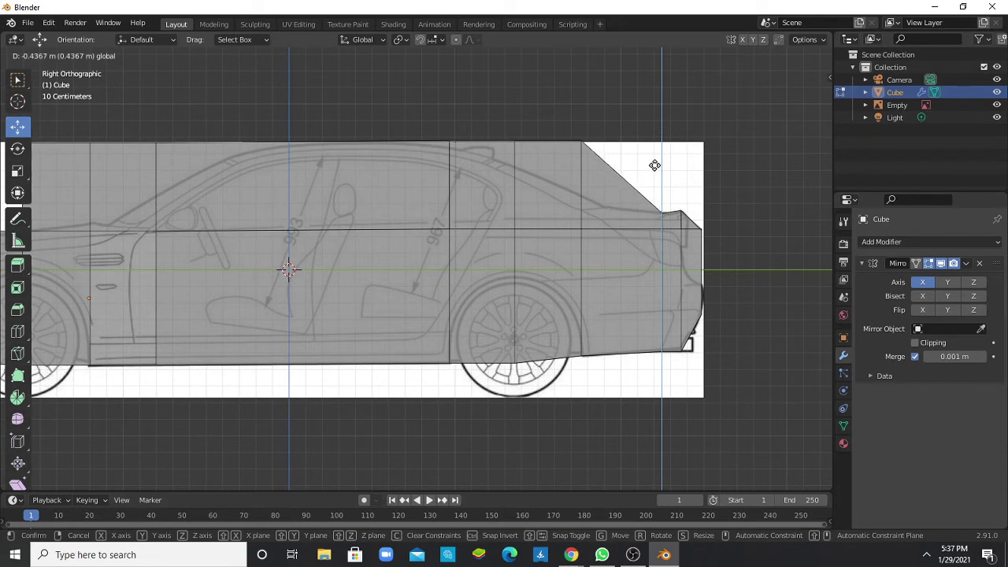
{"action": "left_click_drag", "start_coordinate": [653, 169], "coordinate": [654, 165]}
{"action": "mouse_move", "coordinate": [642, 133]}
{"action": "middle_mouse_down"}
{"action": "mouse_move", "coordinate": [624, 119]}
{"action": "mouse_move", "coordinate": [623, 153]}
{"action": "mouse_move", "coordinate": [360, 156]}
{"action": "middle_mouse_up"}
{"action": "scroll", "coordinate": [360, 156], "scroll_direction": "down", "scroll_amount": 3}
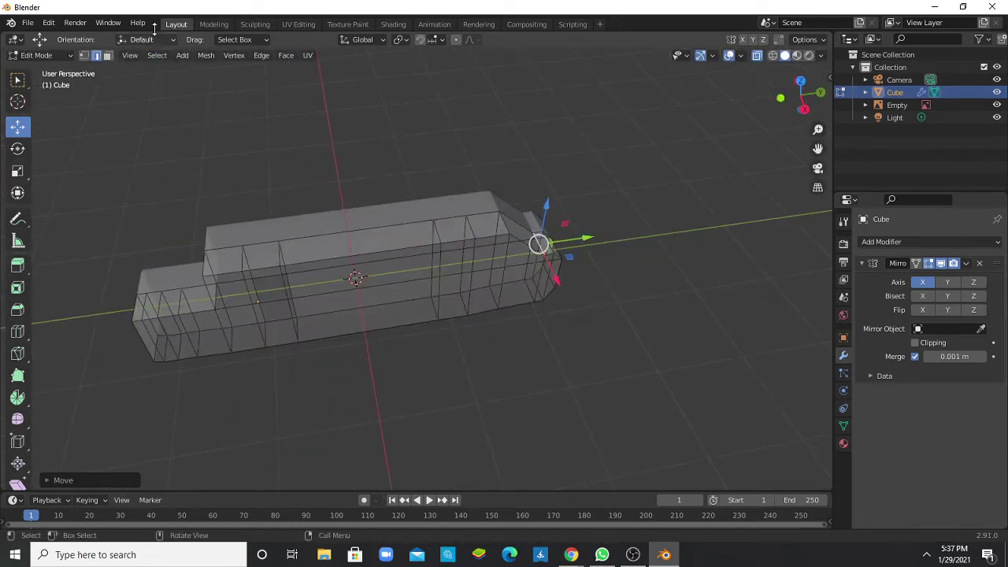
- Select a strip of cabin roof faces in face select mode, then clear it
{"action": "left_click", "coordinate": [108, 55]}
{"action": "left_click", "coordinate": [366, 244]}
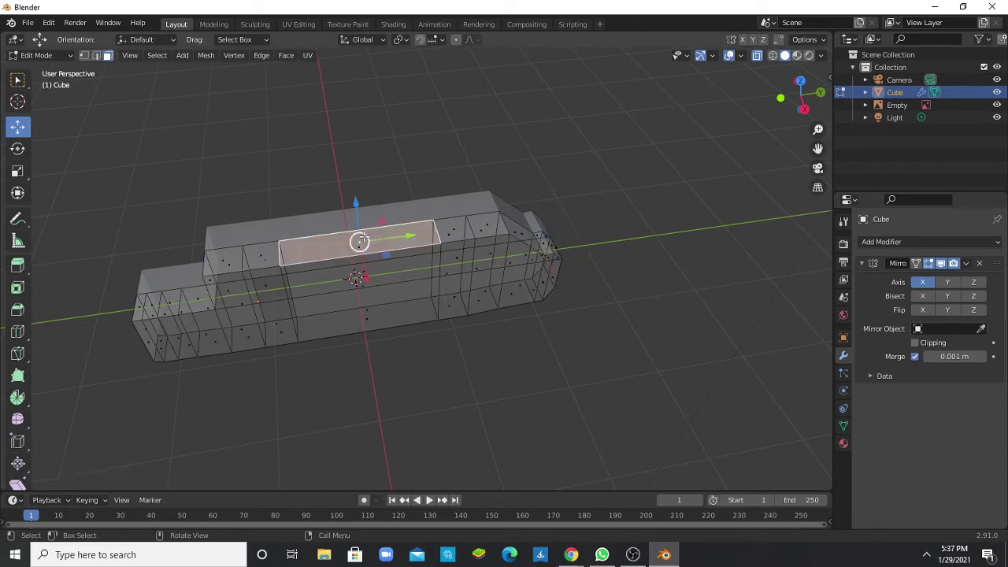
{"action": "left_click", "coordinate": [443, 235], "text": "shift"}
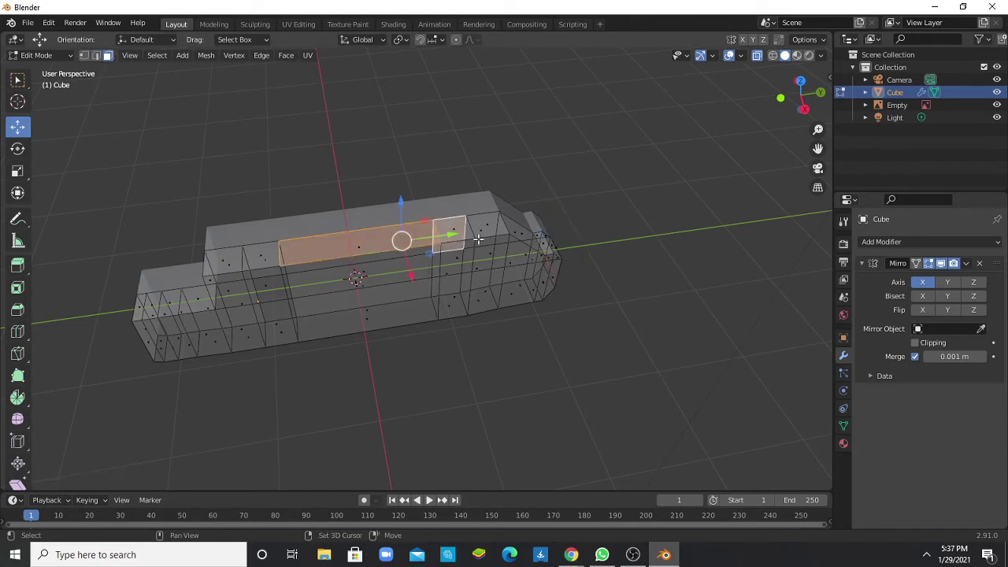
{"action": "left_click", "coordinate": [482, 231], "text": "shift"}
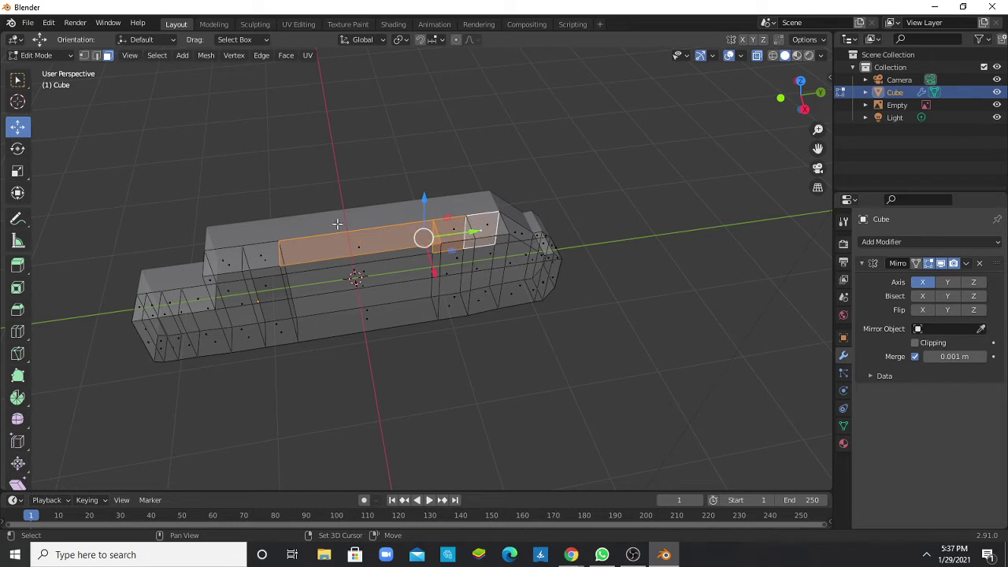
{"action": "left_click", "coordinate": [268, 245], "text": "shift"}
{"action": "left_click", "coordinate": [479, 140]}
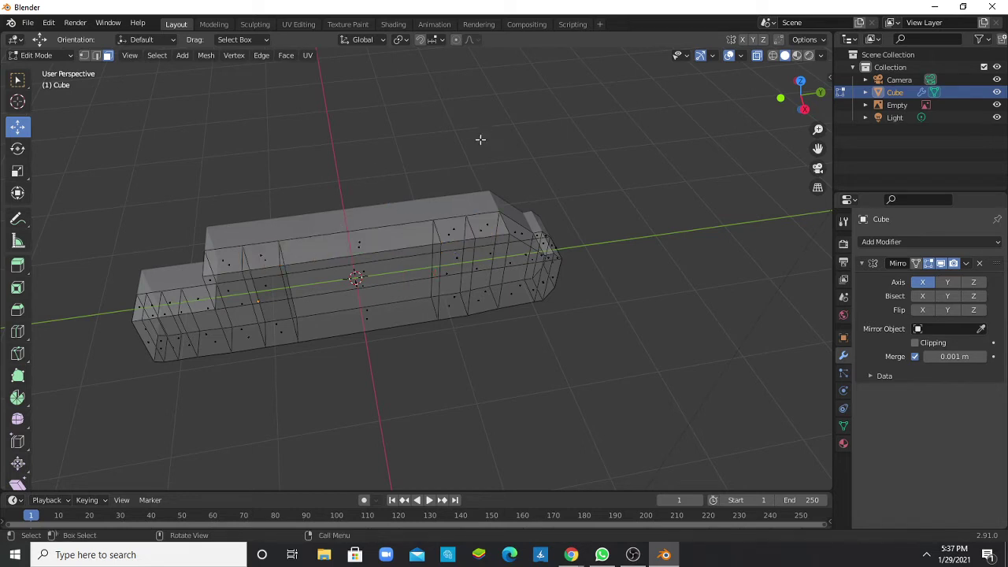
{"action": "scroll", "coordinate": [648, 247], "scroll_direction": "up", "scroll_amount": 3}
{"action": "scroll", "coordinate": [648, 251], "scroll_direction": "up", "scroll_amount": 2}
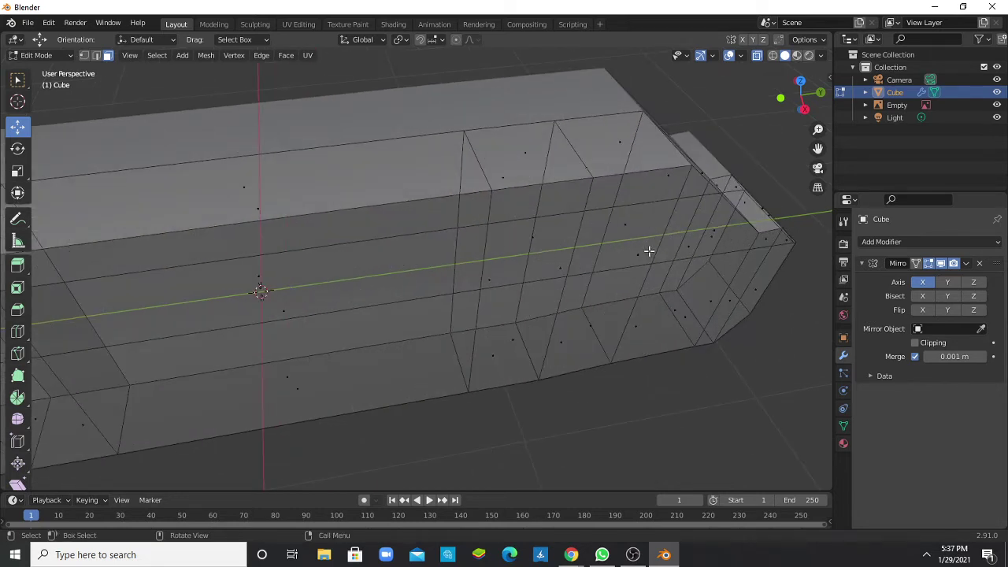
{"action": "key", "text": "ctrl+z"}
{"action": "key", "text": "ctrl+z"}
{"action": "key", "text": "ctrl+shift+z"}
{"action": "key", "text": "ctrl+shift+z"}
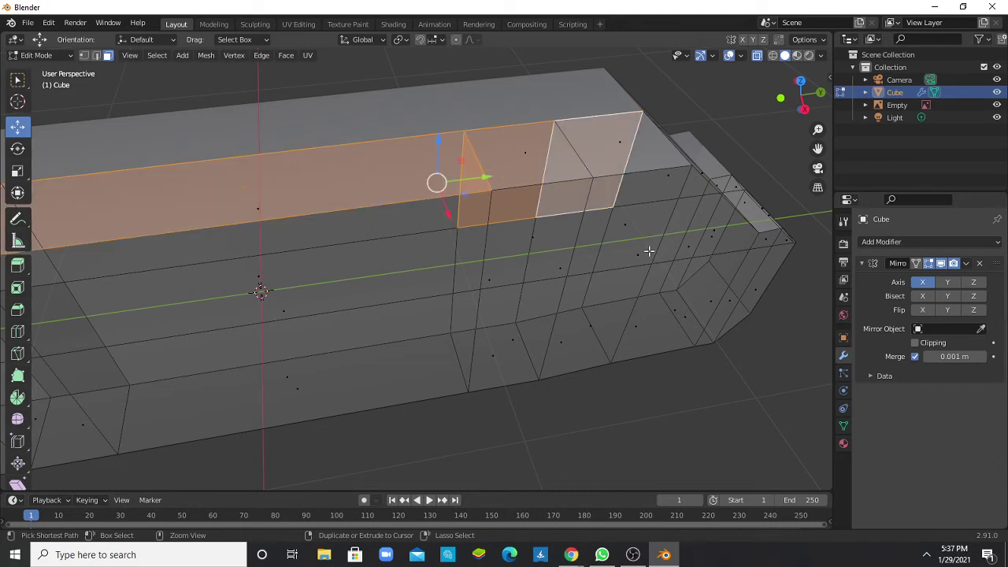
- Switch to edge selection, clear the selection and view the car from the right side
{"action": "middle_click_drag", "start_coordinate": [637, 241], "coordinate": [633, 129]}
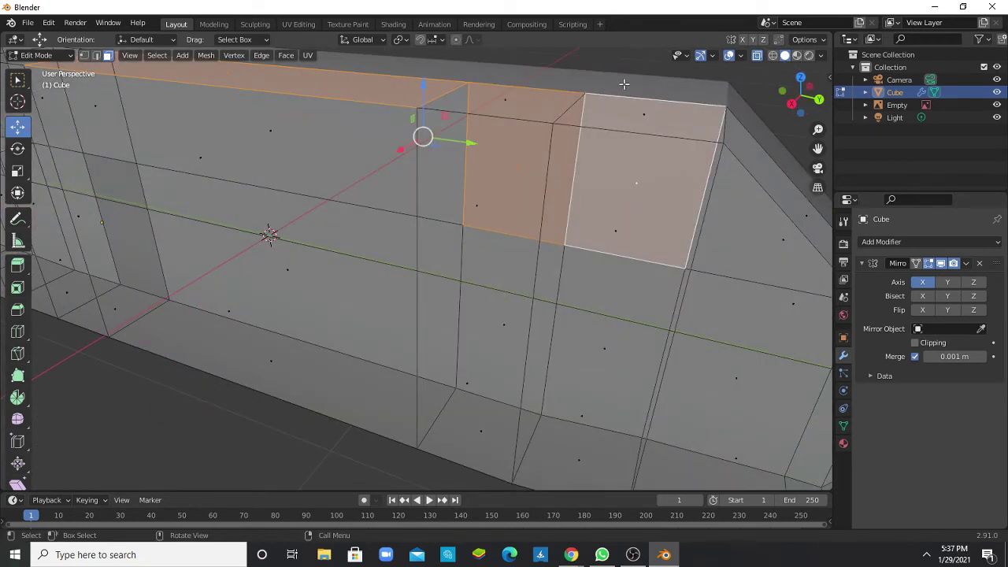
{"action": "key", "text": "2"}
{"action": "scroll", "coordinate": [448, 166], "scroll_direction": "down", "scroll_amount": 5}
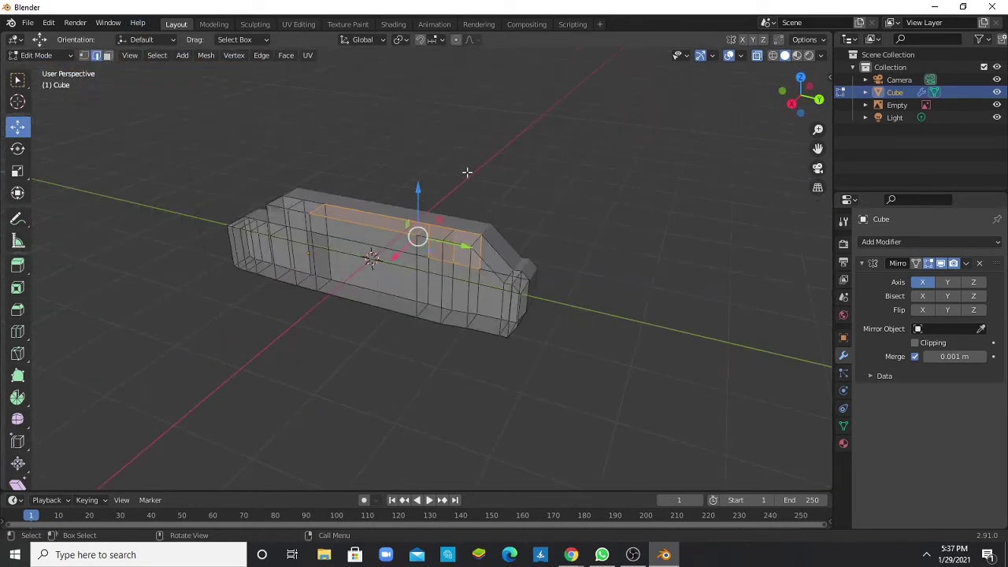
{"action": "key", "text": "alt+a"}
{"action": "key", "text": "KP_3"}
{"action": "scroll", "coordinate": [590, 206], "scroll_direction": "up", "scroll_amount": 6}
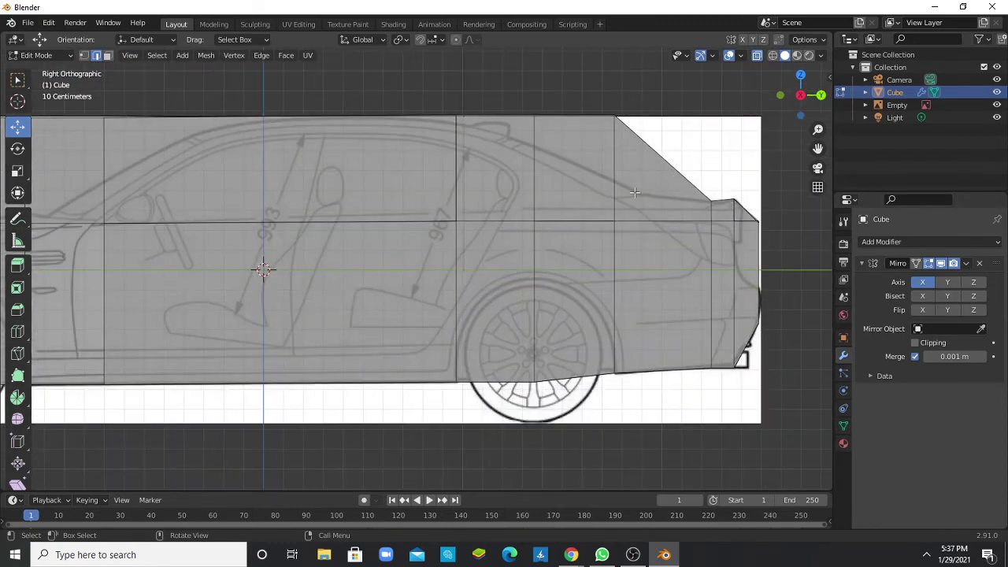
{"action": "mouse_move", "coordinate": [629, 94]}
{"action": "middle_mouse_down"}
{"action": "mouse_move", "coordinate": [630, 151]}
{"action": "mouse_move", "coordinate": [666, 169]}
{"action": "middle_mouse_up"}
- Lower the rear roof vertex along Z onto the blueprint's rear window slope
{"action": "left_click", "coordinate": [742, 146]}
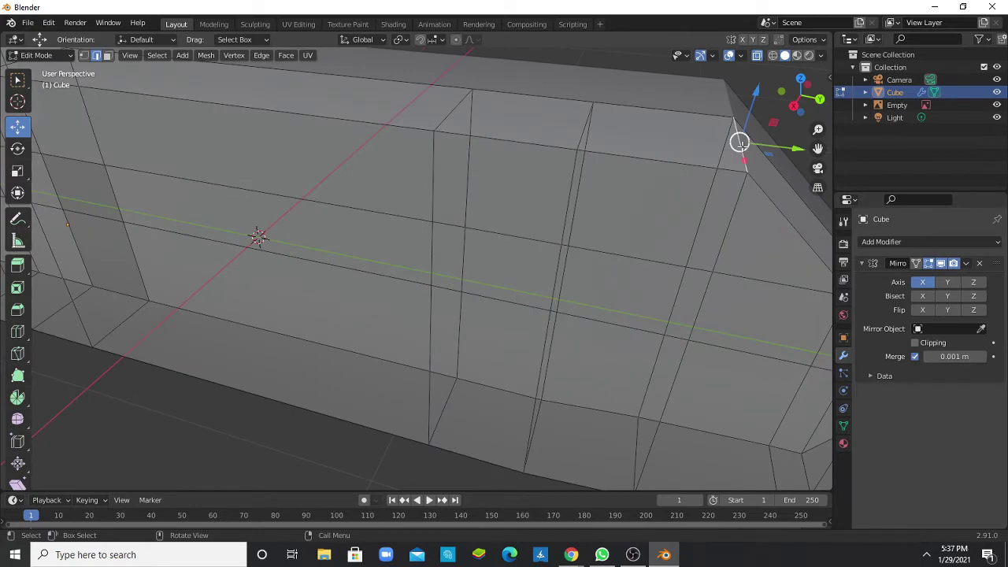
{"action": "key", "text": "KP_Decimal"}
{"action": "key", "text": "KP_3"}
{"action": "scroll", "coordinate": [657, 204], "scroll_direction": "down", "scroll_amount": 4}
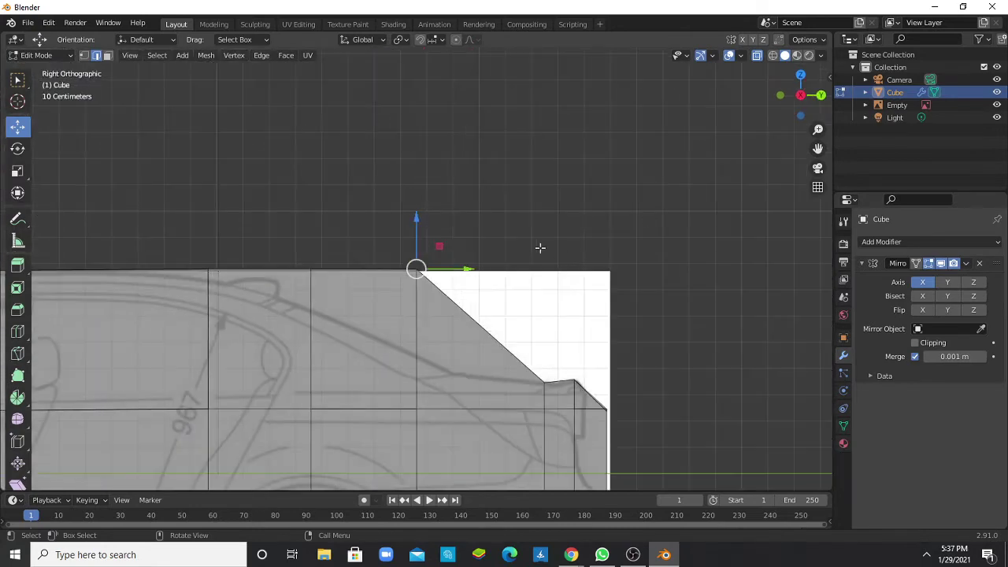
{"action": "middle_click_drag", "start_coordinate": [536, 214], "coordinate": [556, 152], "text": "shift"}
{"action": "left_click_drag", "start_coordinate": [531, 138], "coordinate": [513, 225]}
{"action": "mouse_move", "coordinate": [464, 160]}
{"action": "middle_mouse_down", "text": "shift"}
{"action": "mouse_move", "coordinate": [489, 149]}
{"action": "mouse_move", "coordinate": [651, 155]}
{"action": "mouse_move", "coordinate": [606, 173]}
{"action": "mouse_move", "coordinate": [591, 269]}
{"action": "middle_mouse_up", "text": "shift"}
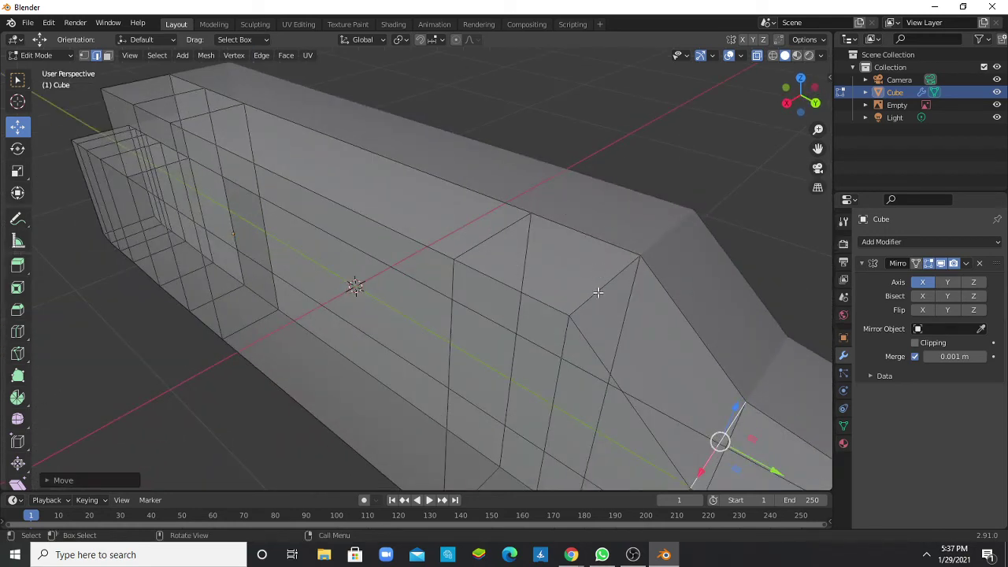
- Lower two rear roof vertices along Z onto the blueprint roofline in Right Orthographic view
{"action": "left_click", "coordinate": [598, 293]}
{"action": "key", "text": "KP_3"}
{"action": "left_click_drag", "start_coordinate": [616, 167], "coordinate": [608, 199]}
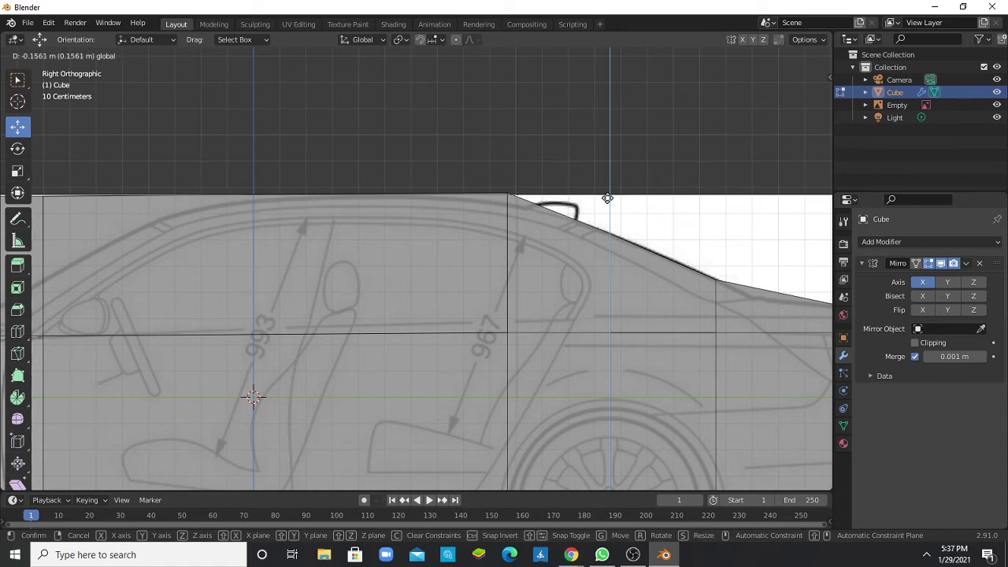
{"action": "middle_click_drag", "start_coordinate": [608, 199], "coordinate": [543, 204]}
{"action": "left_click", "coordinate": [516, 208]}
{"action": "key", "text": "KP_3"}
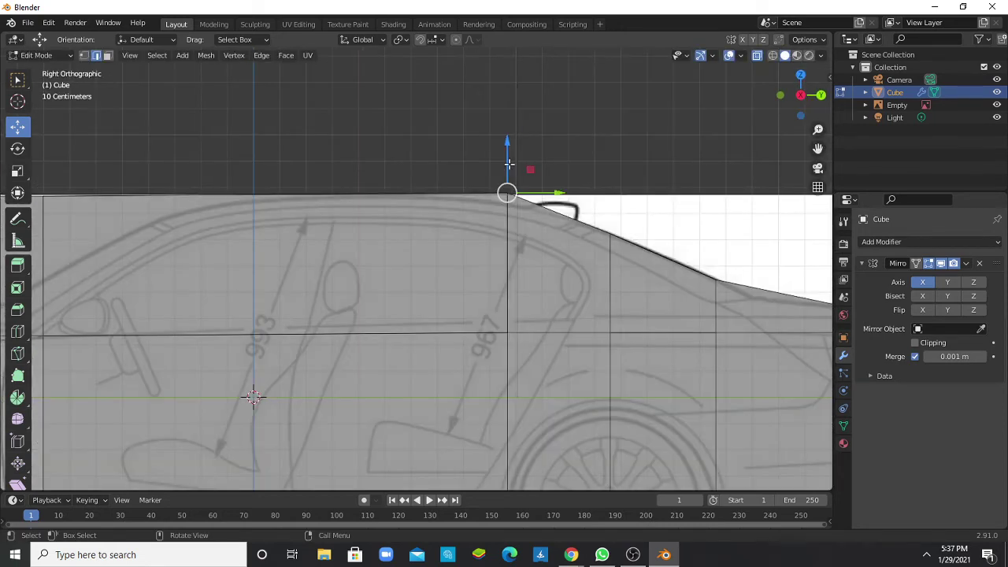
{"action": "left_click_drag", "start_coordinate": [506, 162], "coordinate": [505, 168]}
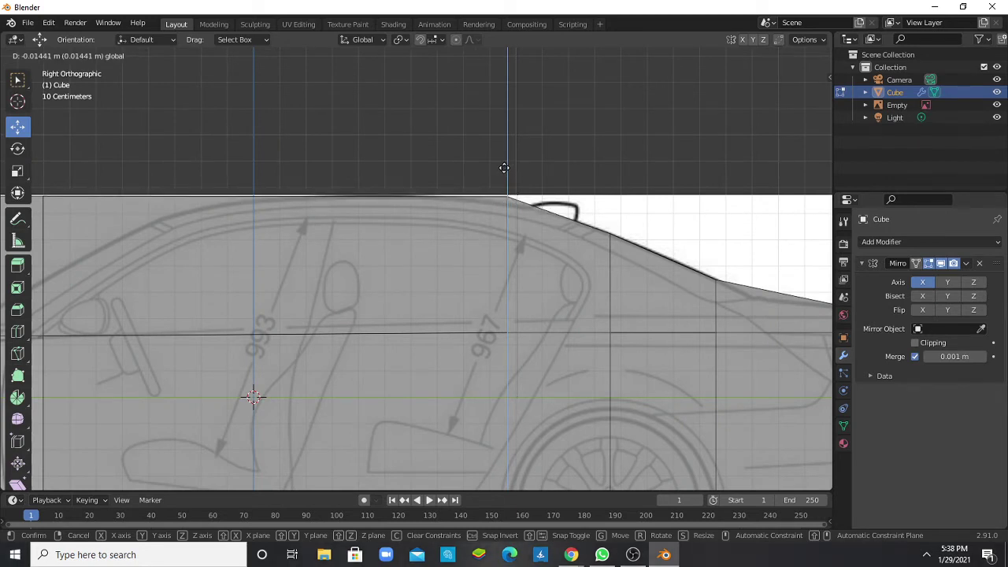
{"action": "left_click_drag", "start_coordinate": [504, 168], "coordinate": [503, 167]}
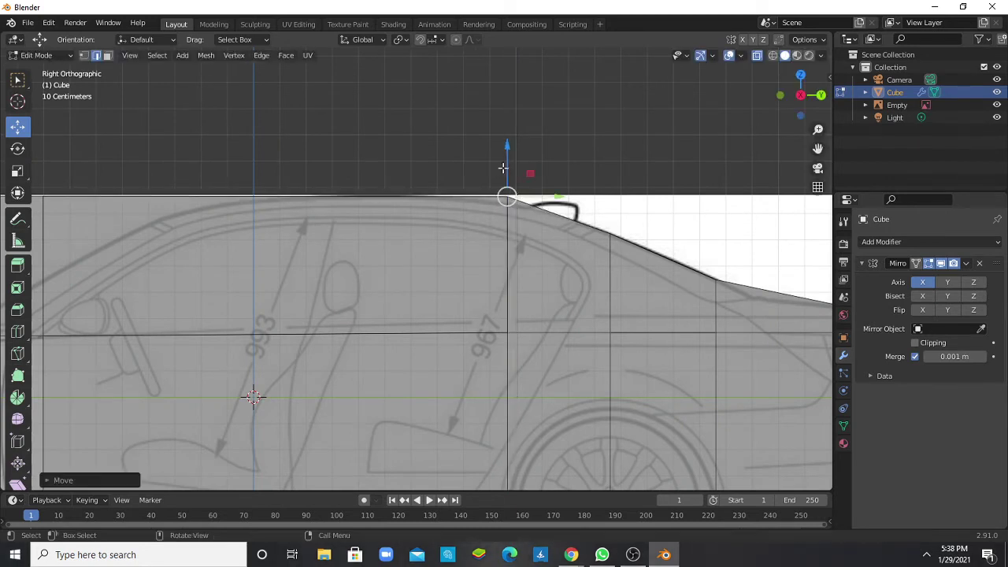
{"action": "mouse_move", "coordinate": [421, 113]}
{"action": "middle_mouse_down", "text": "shift"}
{"action": "mouse_move", "coordinate": [669, 105]}
{"action": "mouse_move", "coordinate": [307, 124]}
{"action": "mouse_move", "coordinate": [409, 126]}
{"action": "mouse_move", "coordinate": [386, 133]}
{"action": "middle_mouse_up", "text": "shift"}
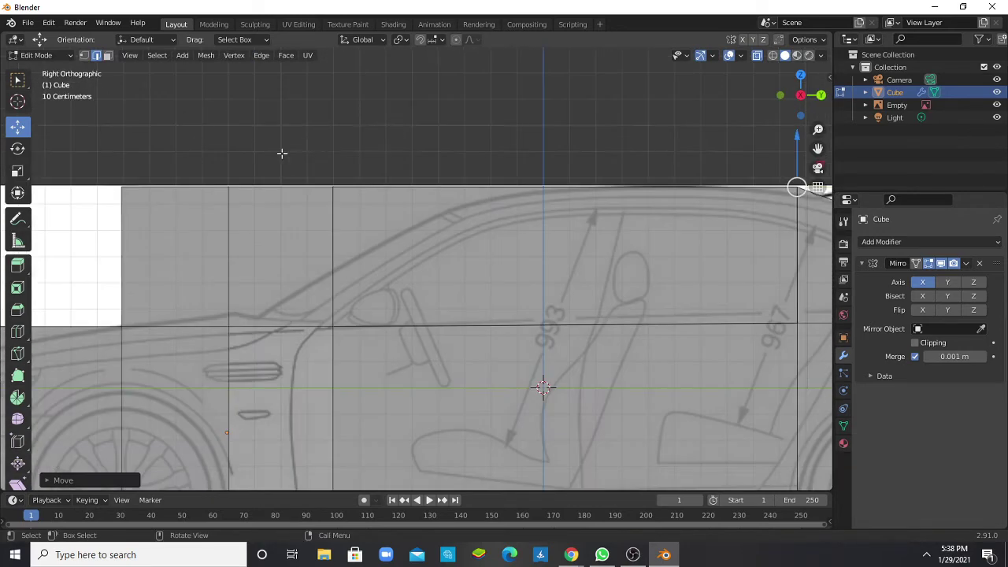
- Lower the front roof corner vertex to the hood line, slanting the windshield
{"action": "mouse_move", "coordinate": [245, 152]}
{"action": "middle_mouse_down", "text": "shift"}
{"action": "mouse_move", "coordinate": [348, 162]}
{"action": "mouse_move", "coordinate": [318, 165]}
{"action": "mouse_move", "coordinate": [331, 176]}
{"action": "mouse_move", "coordinate": [336, 208]}
{"action": "mouse_move", "coordinate": [366, 178]}
{"action": "middle_mouse_up", "text": "shift"}
{"action": "left_click", "coordinate": [313, 212]}
{"action": "left_click_drag", "start_coordinate": [305, 149], "coordinate": [341, 293]}
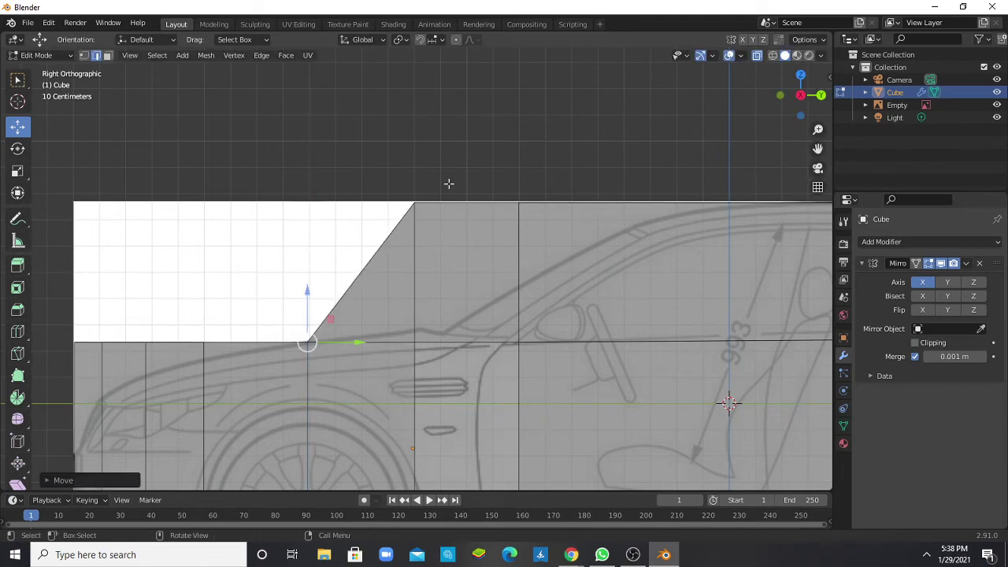
{"action": "middle_click_drag", "start_coordinate": [417, 172], "coordinate": [412, 223]}
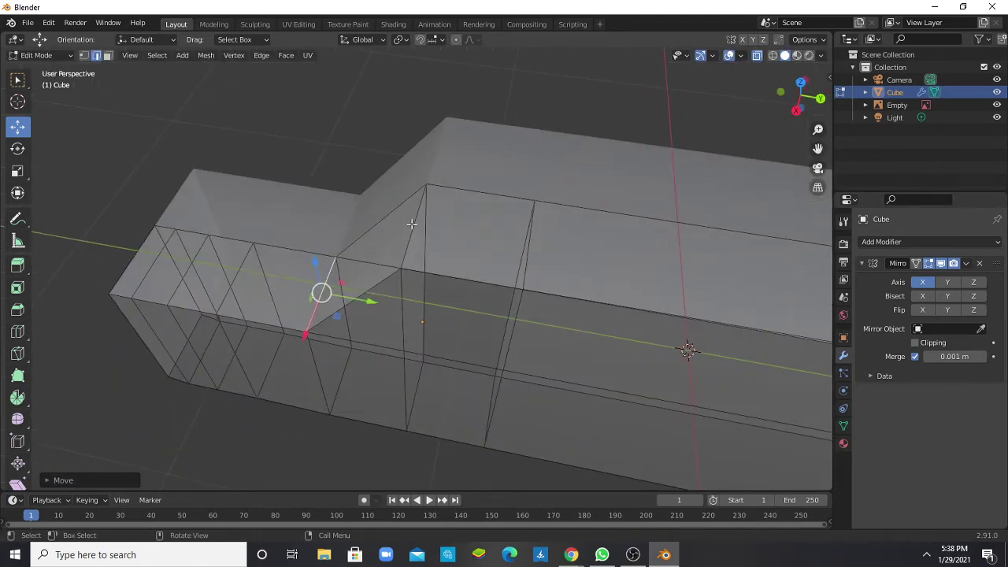
{"action": "key", "text": "KP_3"}
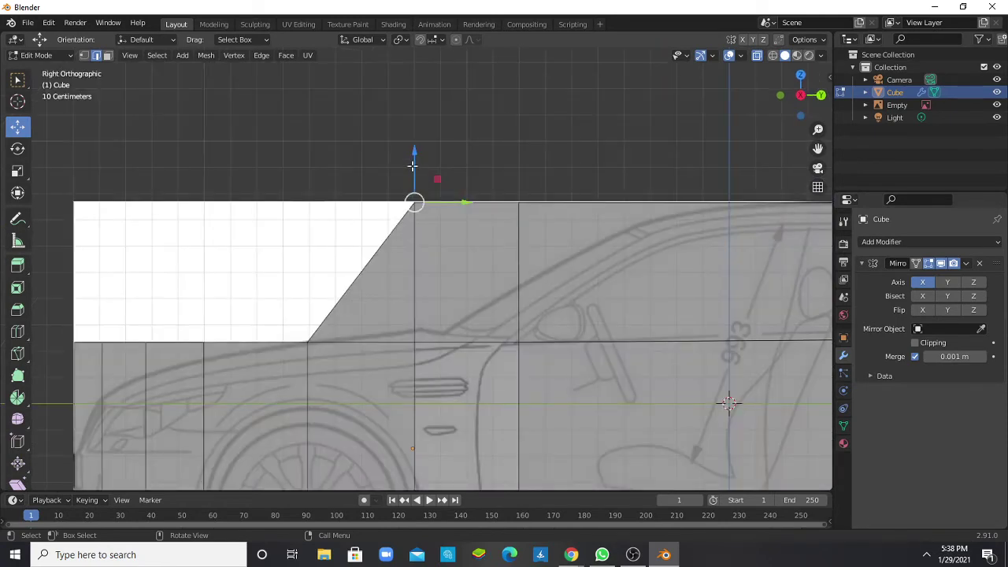
{"action": "left_click_drag", "start_coordinate": [412, 166], "coordinate": [430, 293]}
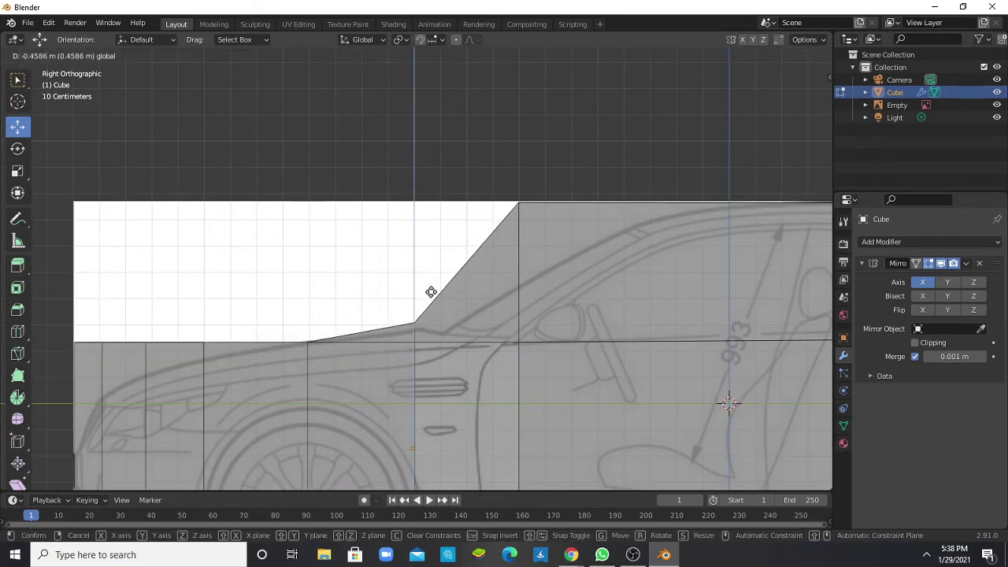
{"action": "left_click_drag", "start_coordinate": [431, 293], "coordinate": [432, 294]}
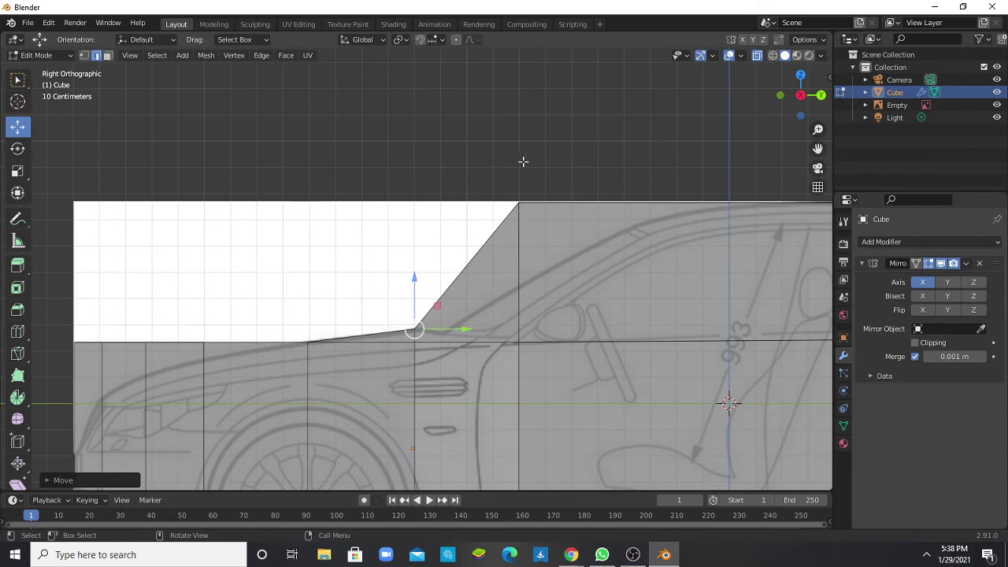
- Slide the windshield-top roof vertex back along the roof and fine-tune its position
{"action": "middle_click_drag", "start_coordinate": [523, 161], "coordinate": [555, 197]}
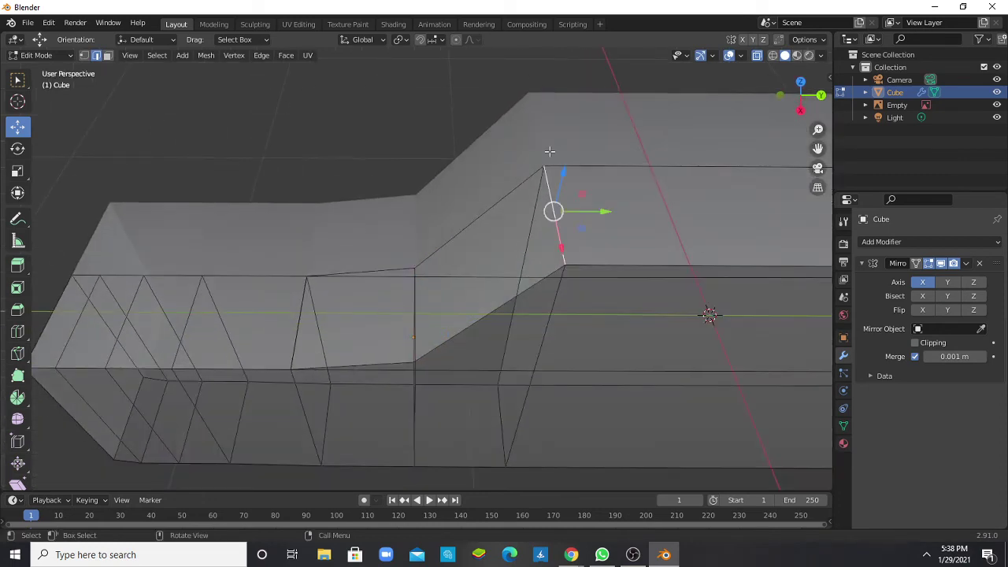
{"action": "key", "text": "KP_3"}
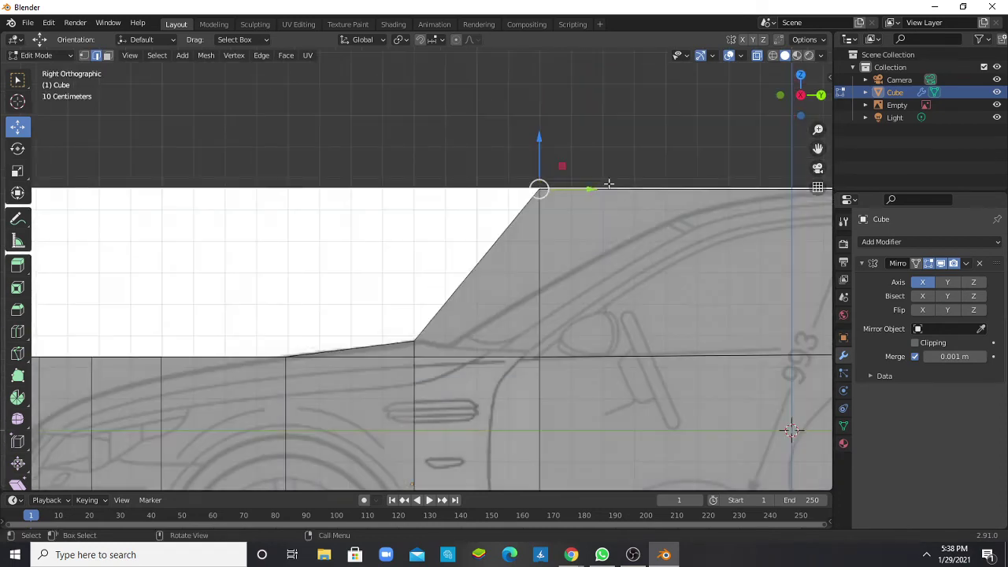
{"action": "mouse_move", "coordinate": [583, 187]}
{"action": "left_mouse_down"}
{"action": "mouse_move", "coordinate": [764, 213]}
{"action": "mouse_move", "coordinate": [784, 230]}
{"action": "left_mouse_up"}
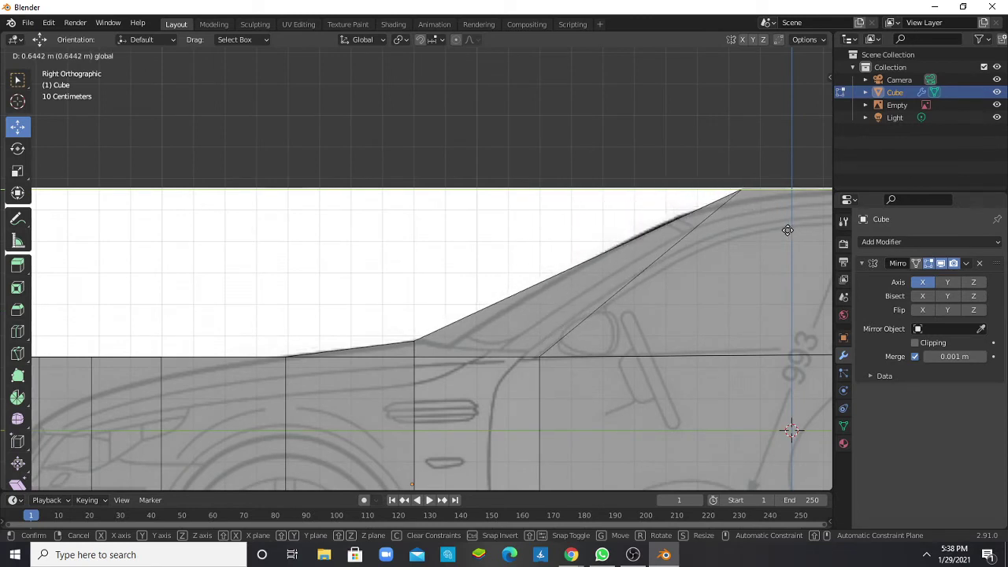
{"action": "left_click", "coordinate": [782, 230]}
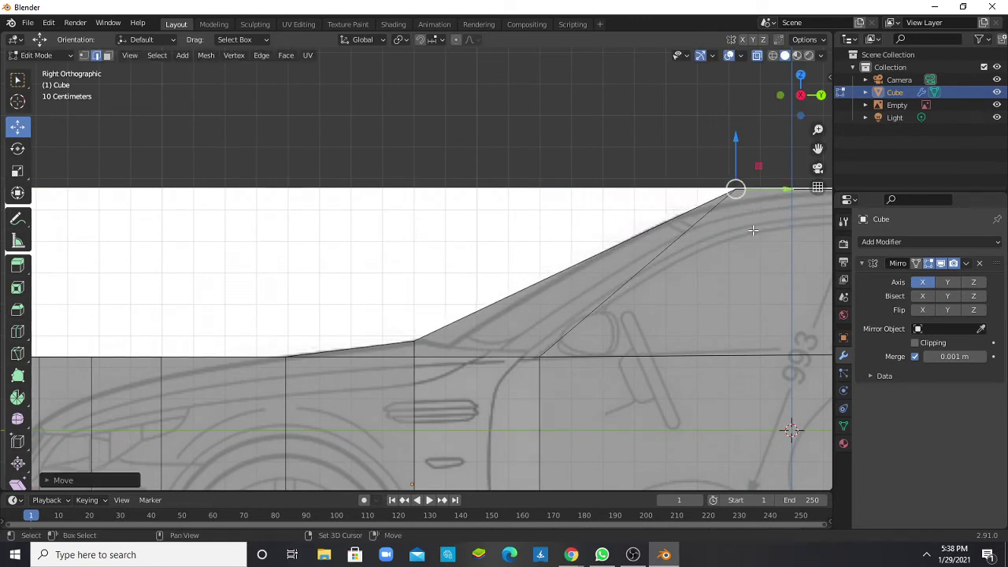
{"action": "middle_click_drag", "start_coordinate": [755, 230], "coordinate": [481, 190], "text": "shift"}
{"action": "key", "text": "g"}
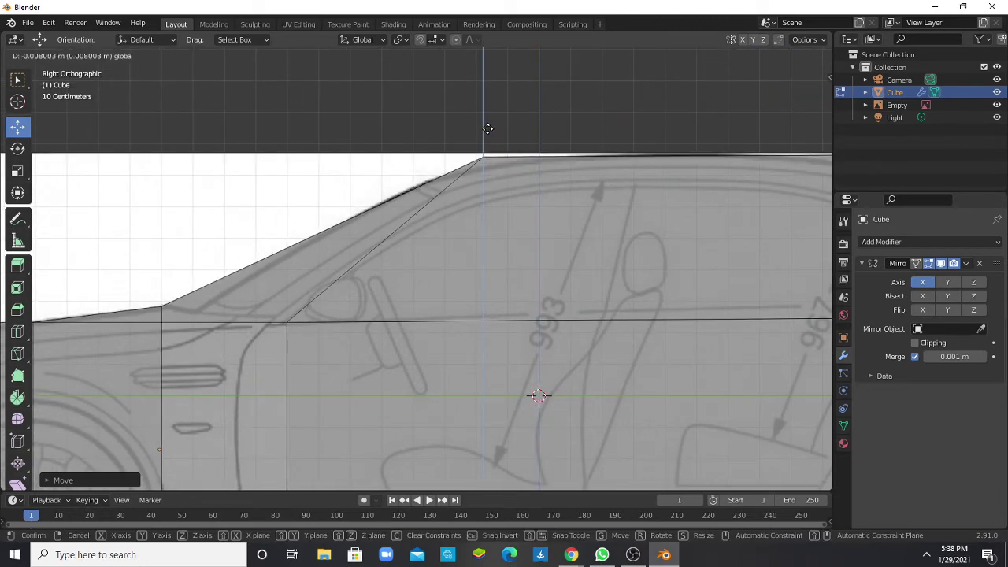
{"action": "left_click", "coordinate": [488, 131]}
- Zoom out to review the whole car body from the right side
{"action": "scroll", "coordinate": [504, 157], "scroll_direction": "down", "scroll_amount": 5}
{"action": "mouse_move", "coordinate": [524, 194]}
{"action": "middle_mouse_down"}
{"action": "mouse_move", "coordinate": [520, 221]}
{"action": "mouse_move", "coordinate": [538, 218]}
{"action": "middle_mouse_up"}
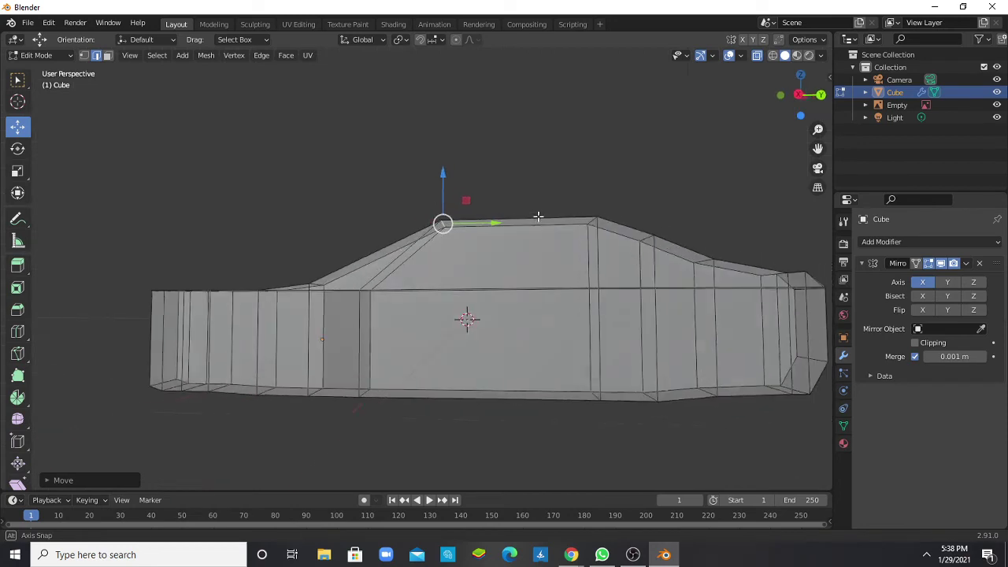
{"action": "key", "text": "KP_3"}
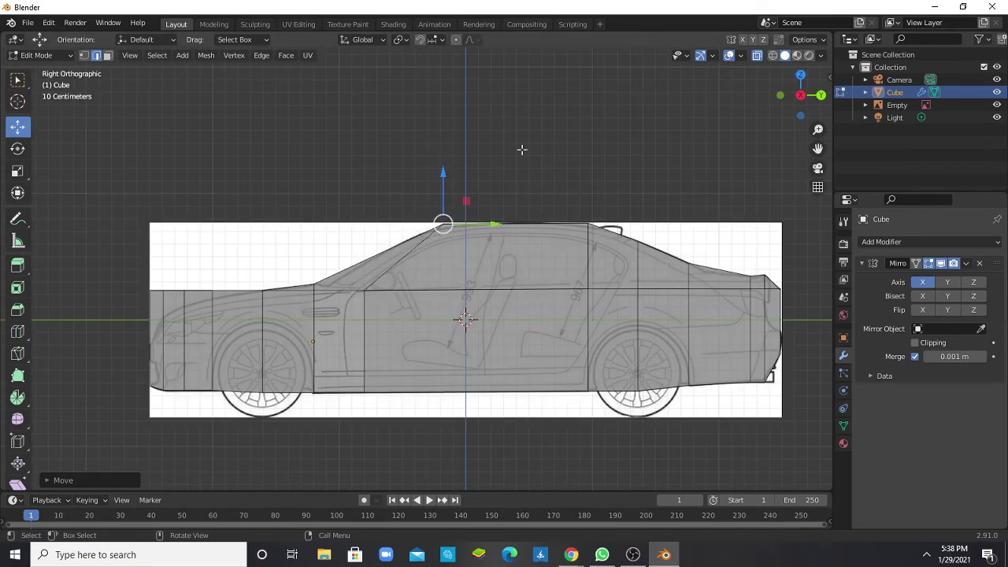
{"action": "scroll", "coordinate": [612, 291], "scroll_direction": "up", "scroll_amount": 3}
{"action": "scroll", "coordinate": [613, 293], "scroll_direction": "down", "scroll_amount": 2}
{"action": "scroll", "coordinate": [614, 294], "scroll_direction": "down", "scroll_amount": 1}
{"action": "scroll", "coordinate": [363, 305], "scroll_direction": "up", "scroll_amount": 2}
{"action": "scroll", "coordinate": [362, 306], "scroll_direction": "up", "scroll_amount": 2}
- Select the front edges and lower the hood vertex onto the blueprint outline
{"action": "mouse_move", "coordinate": [473, 313]}
{"action": "middle_mouse_down"}
{"action": "mouse_move", "coordinate": [497, 321]}
{"action": "mouse_move", "coordinate": [462, 319]}
{"action": "middle_mouse_up"}
{"action": "left_click", "coordinate": [462, 316]}
{"action": "left_click", "coordinate": [458, 309]}
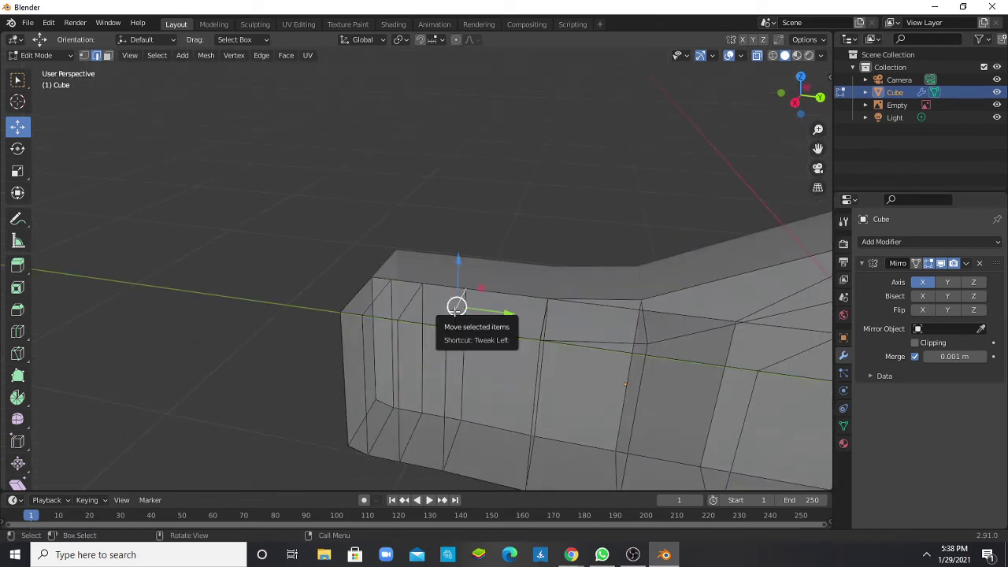
{"action": "key", "text": "KP_3"}
{"action": "left_click_drag", "start_coordinate": [458, 271], "coordinate": [458, 292]}
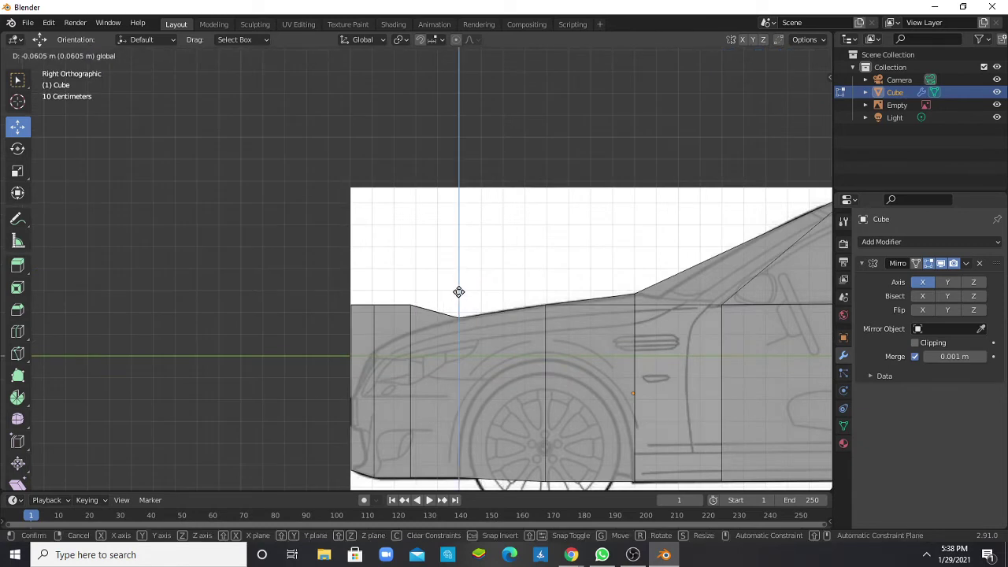
{"action": "middle_click_drag", "start_coordinate": [459, 292], "coordinate": [442, 351]}
{"action": "middle_click_drag", "start_coordinate": [404, 317], "coordinate": [407, 315]}
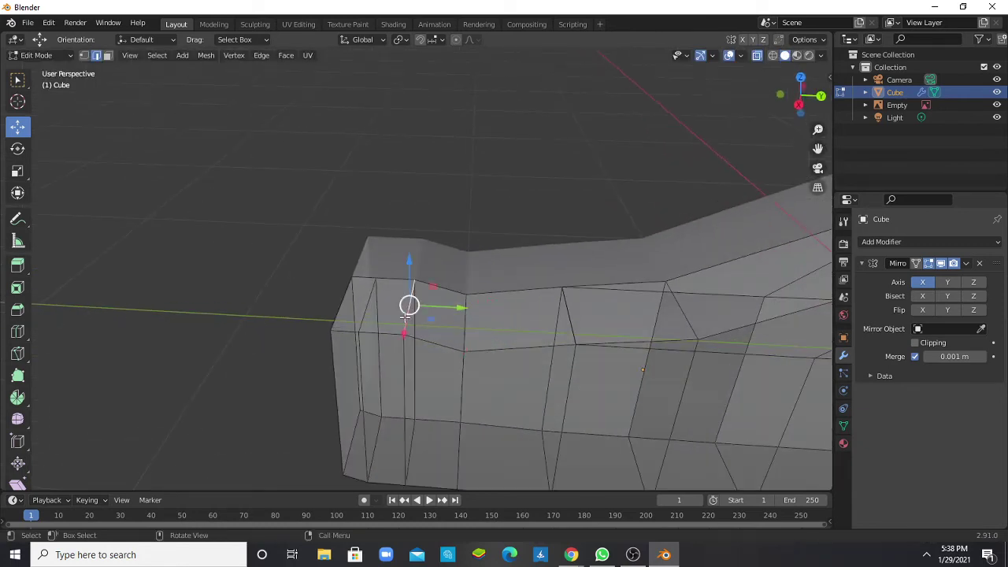
{"action": "key", "text": "KP_3"}
{"action": "left_click_drag", "start_coordinate": [409, 276], "coordinate": [412, 302]}
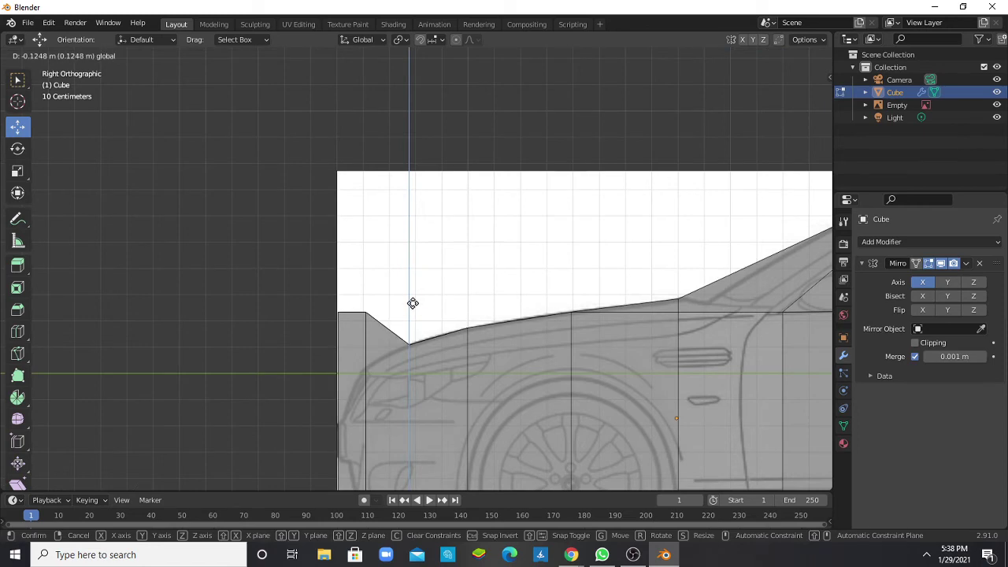
{"action": "middle_click_drag", "start_coordinate": [434, 322], "coordinate": [424, 345]}
- Lower the front corner vertex to the hood outline and down toward the bumper line
{"action": "left_click", "coordinate": [370, 308]}
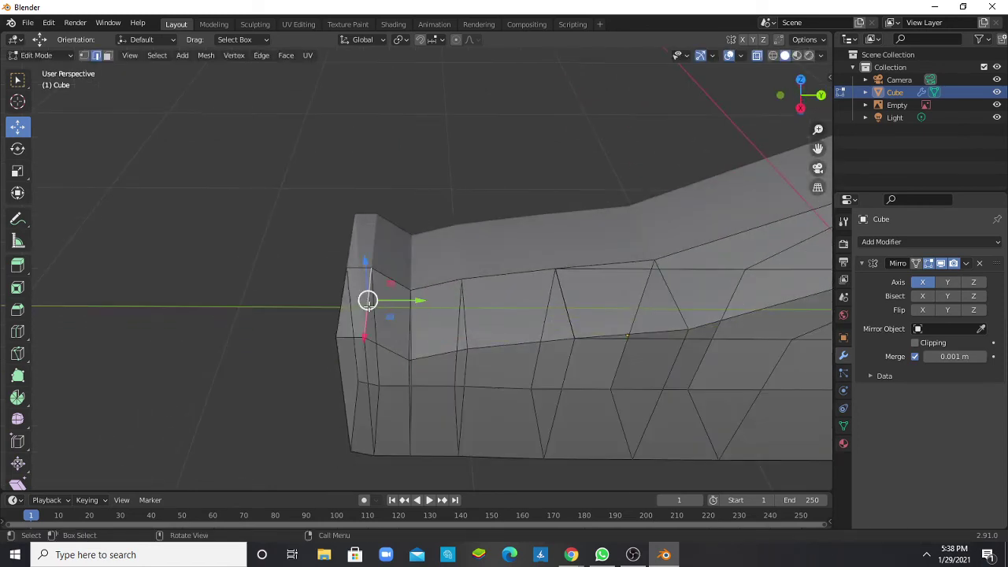
{"action": "key", "text": "KP_3"}
{"action": "left_click_drag", "start_coordinate": [367, 270], "coordinate": [370, 331]}
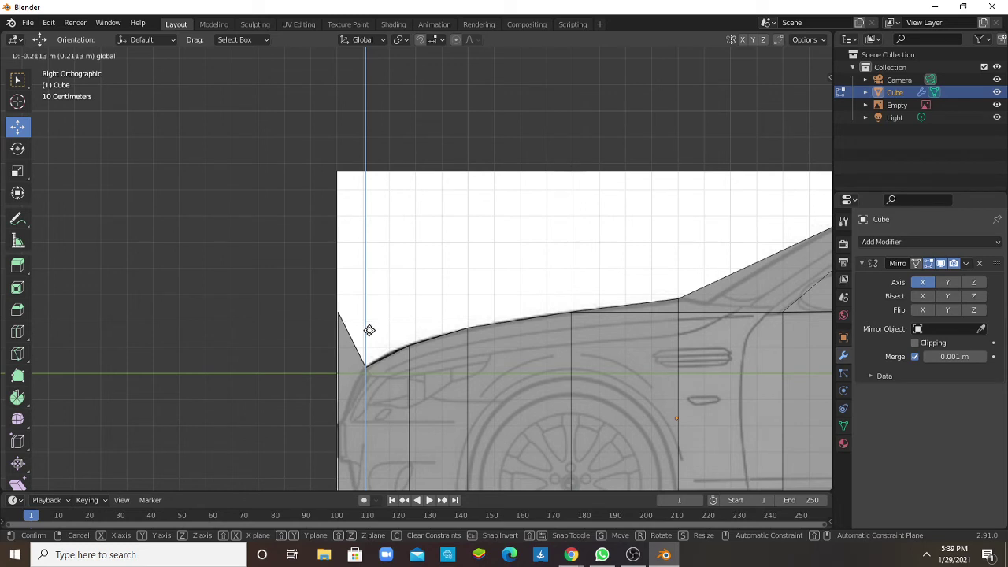
{"action": "left_click_drag", "start_coordinate": [369, 330], "coordinate": [371, 330]}
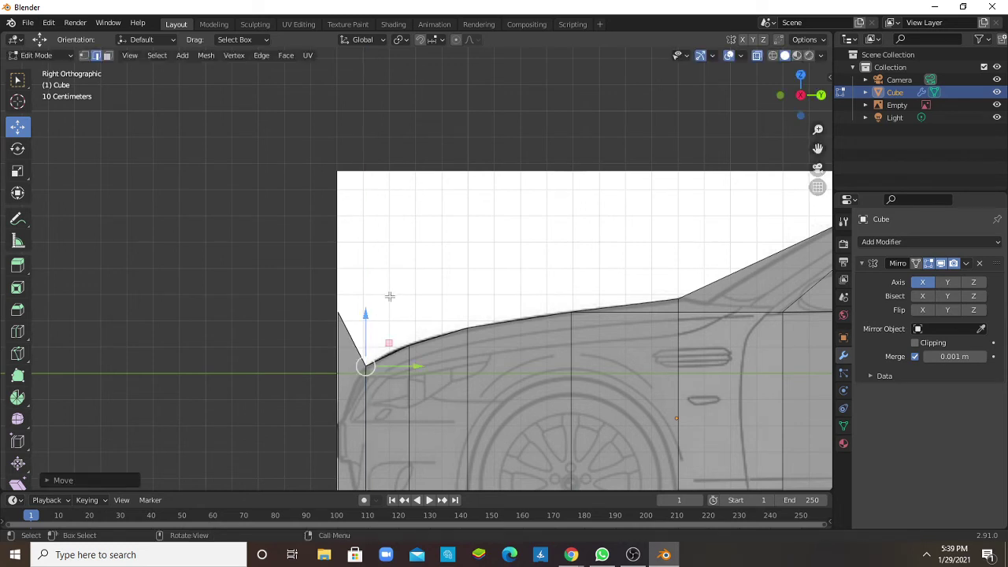
{"action": "middle_click_drag", "start_coordinate": [389, 296], "coordinate": [367, 340]}
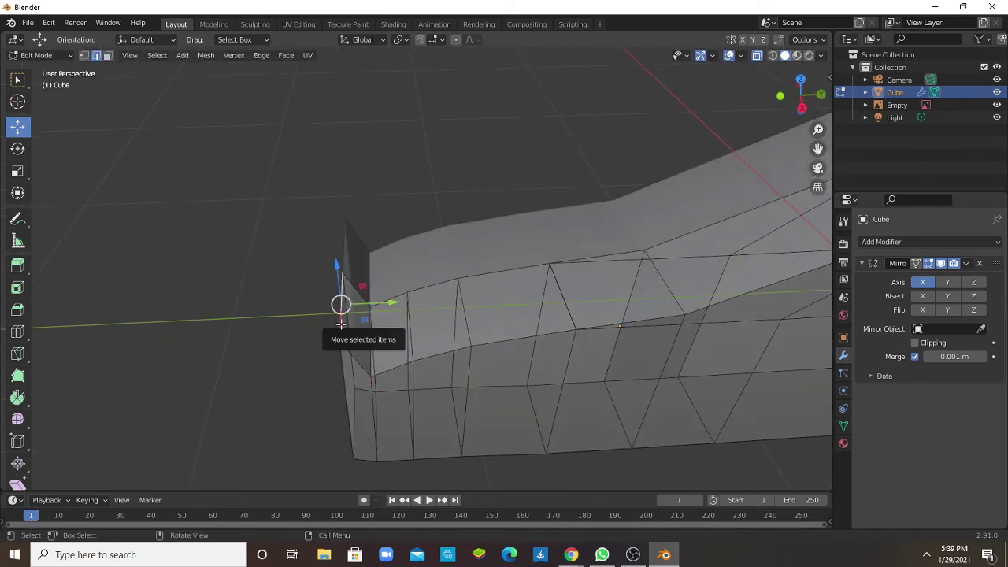
{"action": "key", "text": "KP_3"}
{"action": "left_click_drag", "start_coordinate": [339, 311], "coordinate": [332, 399]}
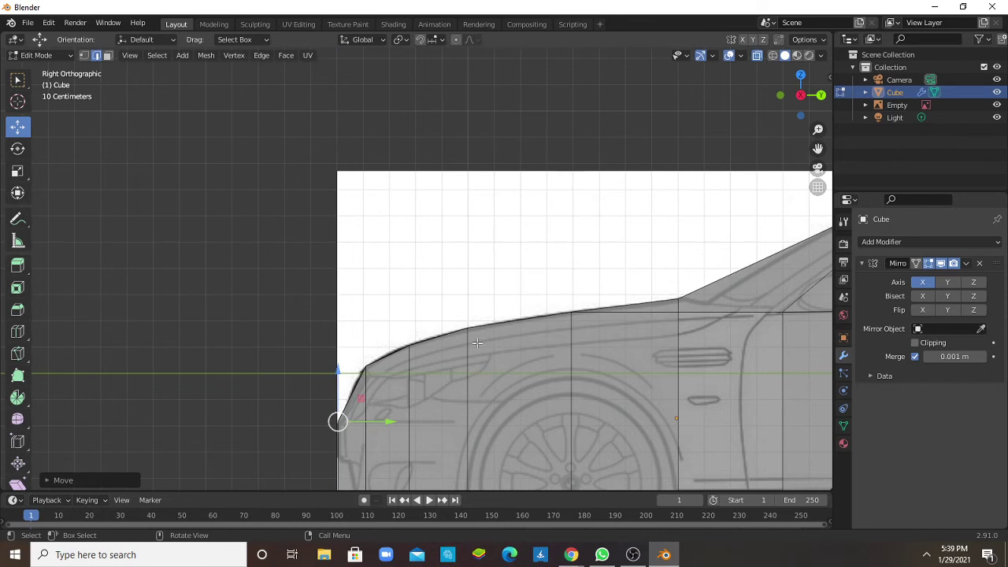
- Raise the front hood corner vertex slightly
{"action": "middle_click_drag", "start_coordinate": [477, 343], "coordinate": [468, 377]}
{"action": "left_click", "coordinate": [410, 347]}
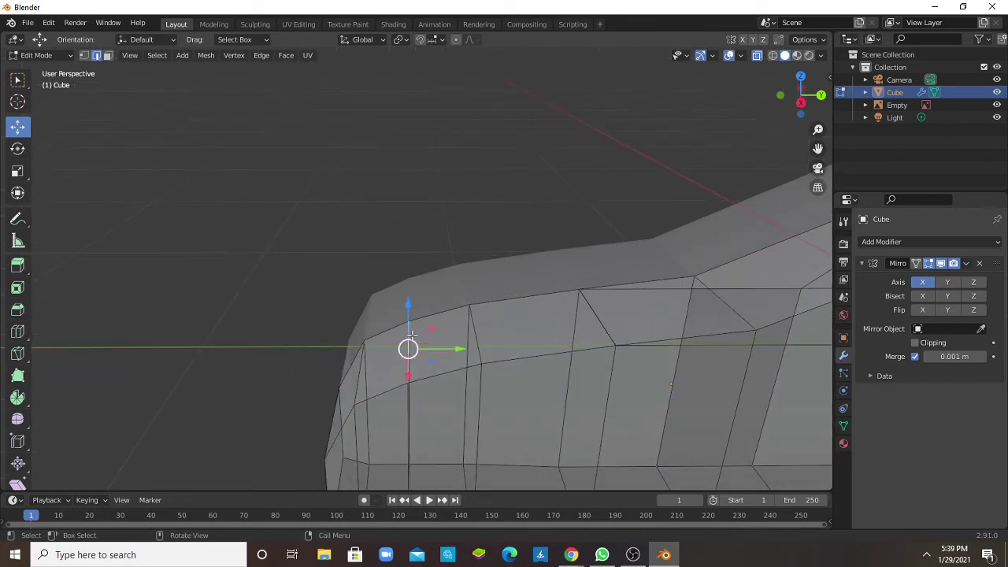
{"action": "left_click", "coordinate": [410, 341]}
{"action": "left_click_drag", "start_coordinate": [412, 321], "coordinate": [408, 314]}
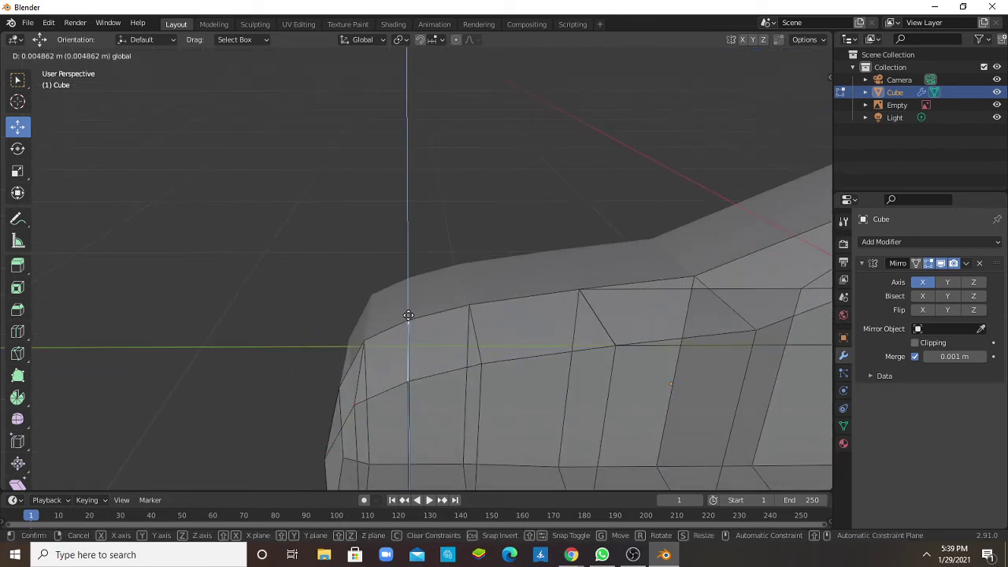
{"action": "key", "text": "KP_5"}
{"action": "key", "text": "KP_3"}
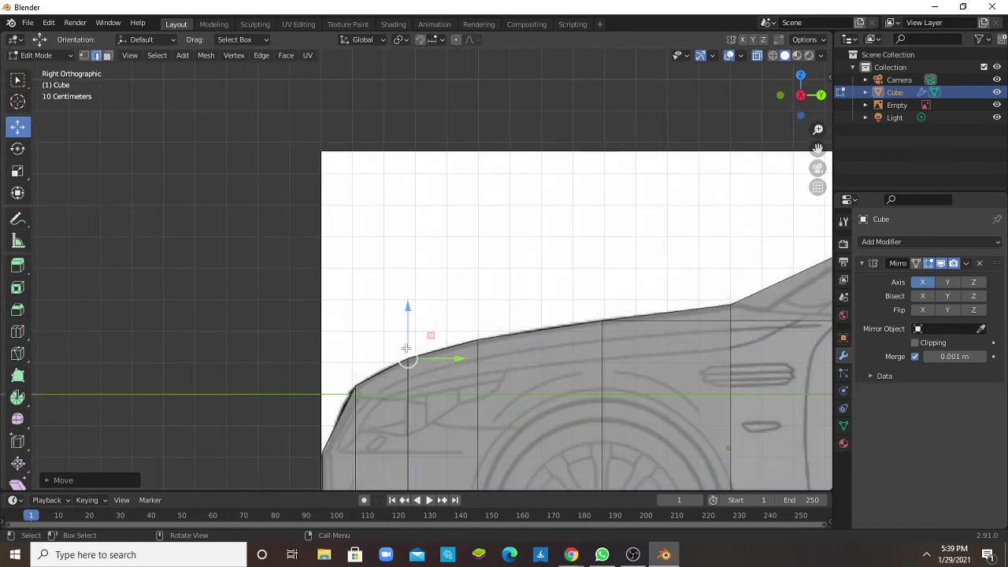
- Slide the bumper corner vertex along Y onto the blueprint outline
{"action": "middle_click_drag", "start_coordinate": [368, 346], "coordinate": [363, 380]}
{"action": "left_click", "coordinate": [360, 368]}
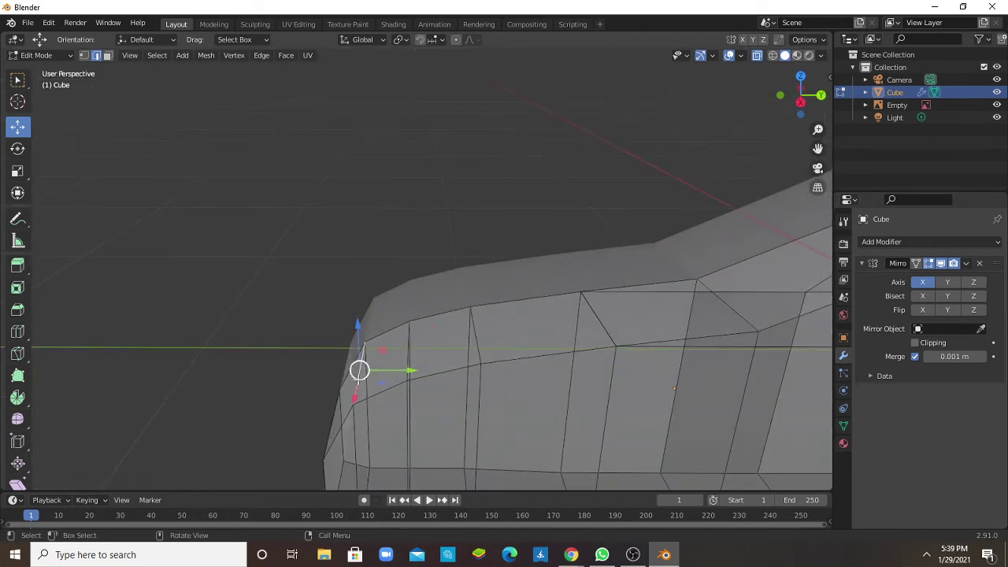
{"action": "left_click_drag", "start_coordinate": [387, 368], "coordinate": [379, 371]}
{"action": "left_click", "coordinate": [379, 371]}
{"action": "key", "text": "KP_3"}
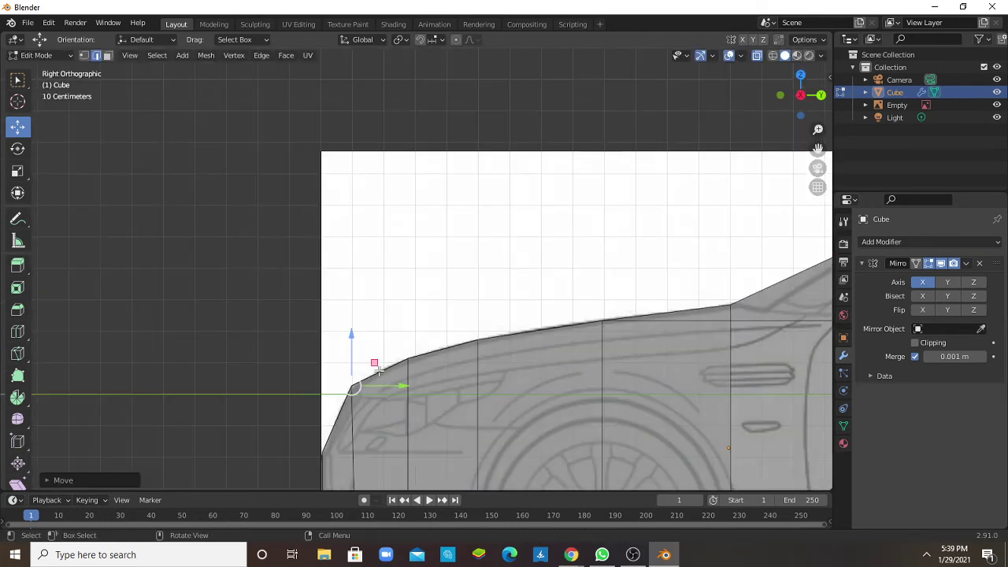
{"action": "key", "text": "g"}
{"action": "key", "text": "y"}
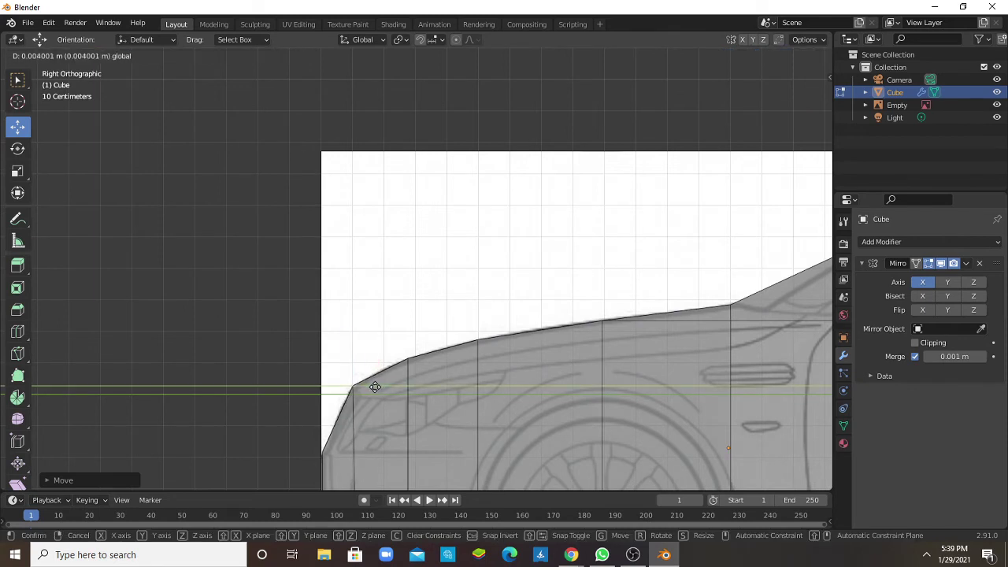
{"action": "left_click", "coordinate": [377, 386]}
- Nudge the vertex along Y and Z to sit on the blueprint, then frame the whole car
{"action": "key", "text": "g"}
{"action": "key", "text": "y"}
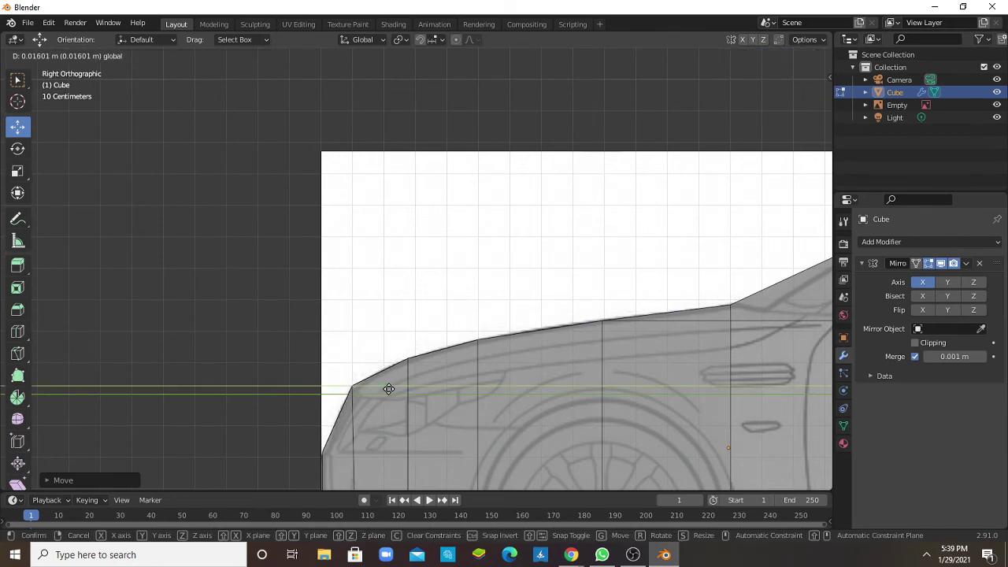
{"action": "left_click", "coordinate": [386, 387]}
{"action": "key", "text": "g"}
{"action": "key", "text": "z"}
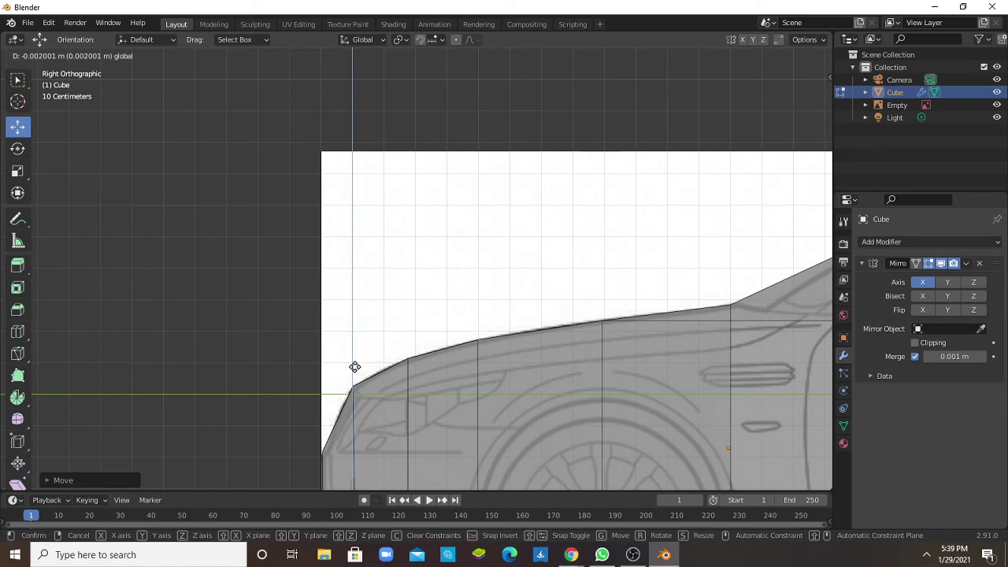
{"action": "left_click", "coordinate": [354, 367]}
{"action": "scroll", "coordinate": [379, 368], "scroll_direction": "down", "scroll_amount": 3}
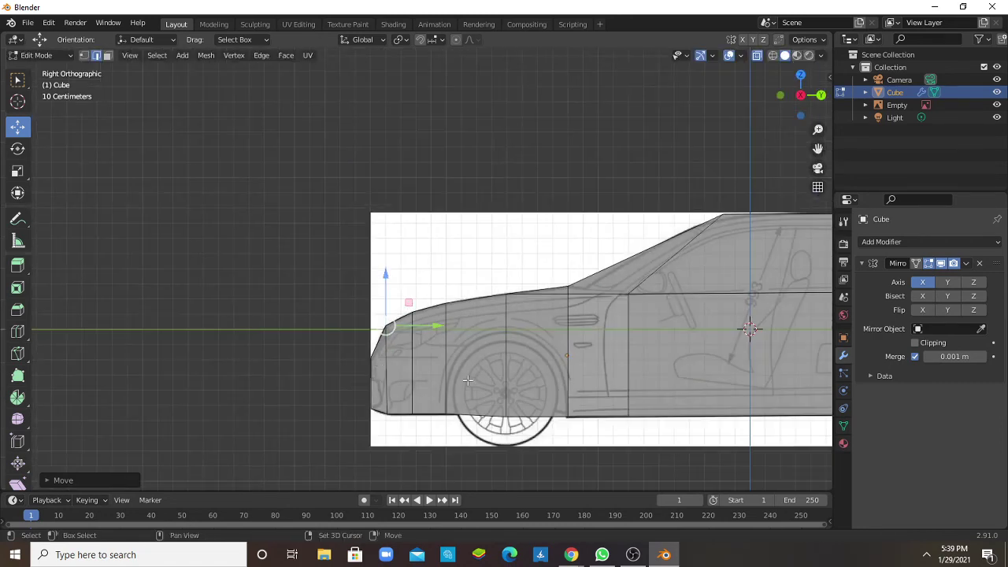
{"action": "scroll", "coordinate": [409, 351], "scroll_direction": "up", "scroll_amount": 3}
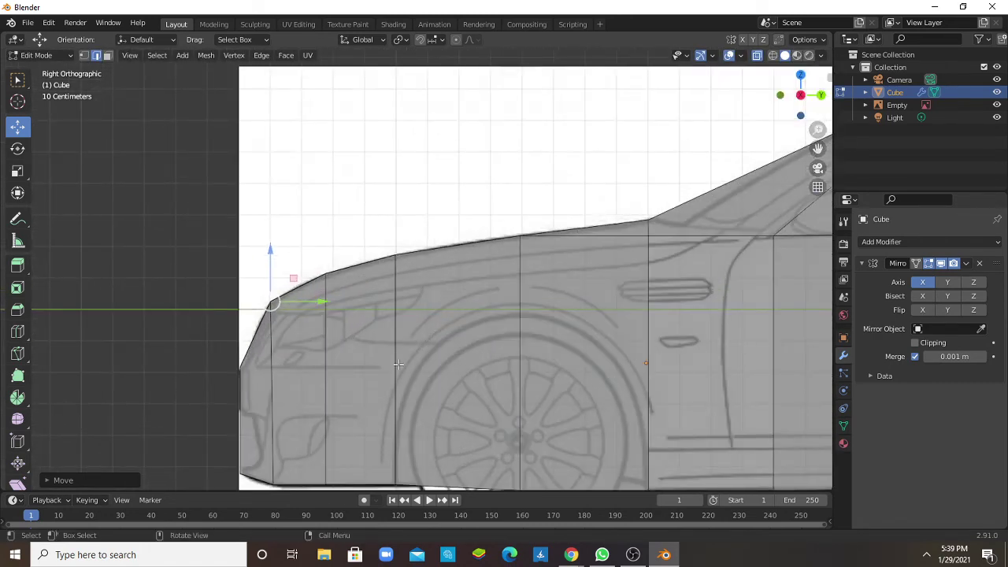
{"action": "scroll", "coordinate": [398, 364], "scroll_direction": "down", "scroll_amount": 6}
{"action": "key", "text": "Home"}
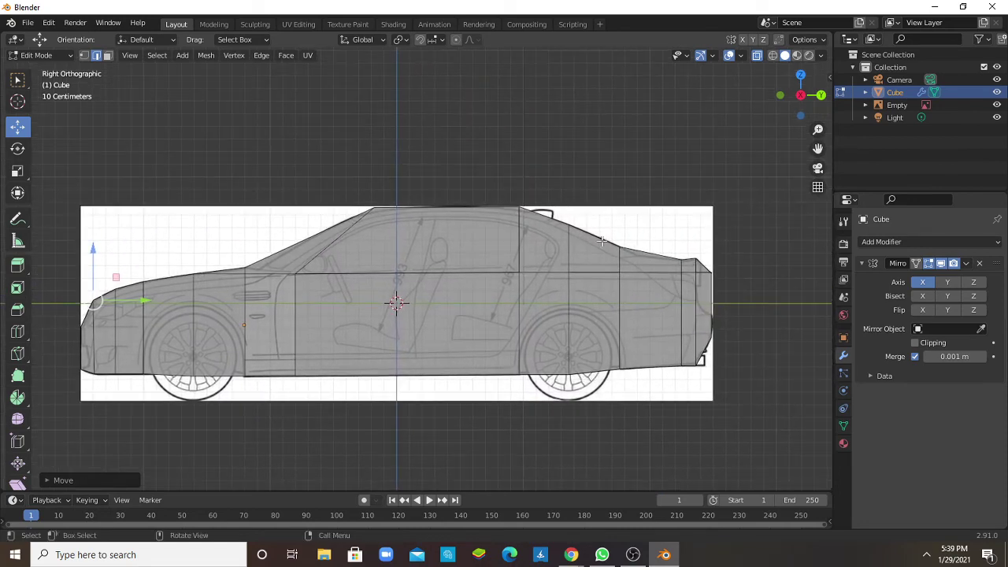
- Select the entire car mesh and try moving it sideways, undoing the move
{"action": "mouse_move", "coordinate": [602, 241]}
{"action": "middle_mouse_down"}
{"action": "mouse_move", "coordinate": [638, 212]}
{"action": "mouse_move", "coordinate": [560, 189]}
{"action": "mouse_move", "coordinate": [531, 207]}
{"action": "mouse_move", "coordinate": [508, 291]}
{"action": "mouse_move", "coordinate": [339, 220]}
{"action": "mouse_move", "coordinate": [436, 229]}
{"action": "mouse_move", "coordinate": [488, 306]}
{"action": "mouse_move", "coordinate": [508, 292]}
{"action": "middle_mouse_up"}
{"action": "key", "text": "Tab"}
{"action": "key", "text": "Tab"}
{"action": "scroll", "coordinate": [508, 293], "scroll_direction": "down", "scroll_amount": 3}
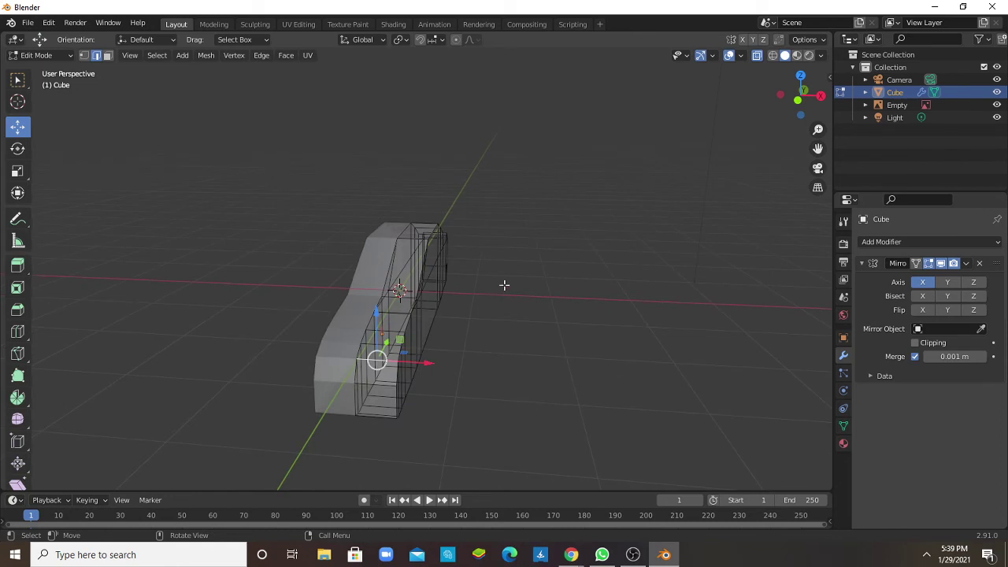
{"action": "key", "text": "a"}
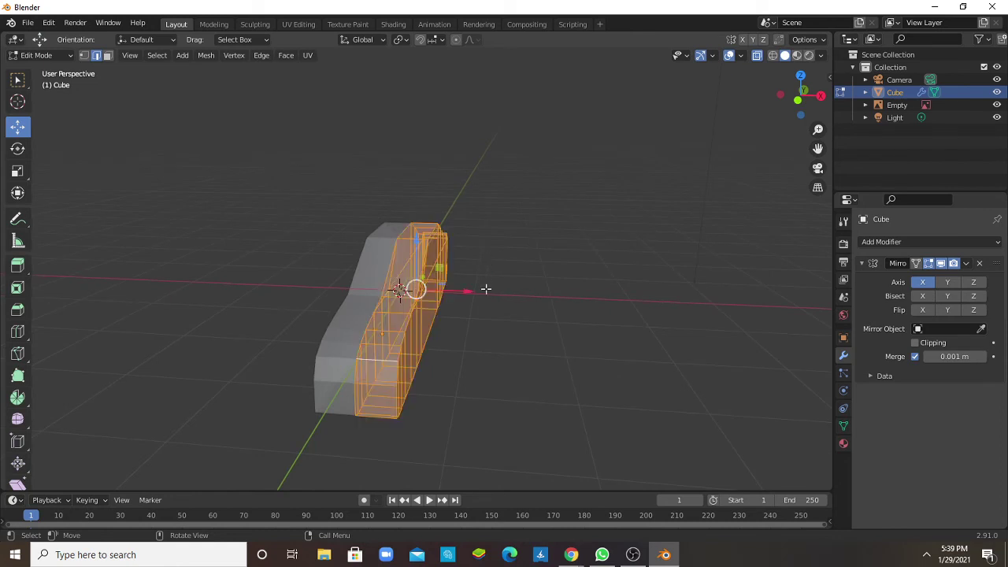
{"action": "scroll", "coordinate": [423, 299], "scroll_direction": "up", "scroll_amount": 4}
{"action": "scroll", "coordinate": [461, 354], "scroll_direction": "down", "scroll_amount": 4}
{"action": "scroll", "coordinate": [464, 290], "scroll_direction": "up", "scroll_amount": 2}
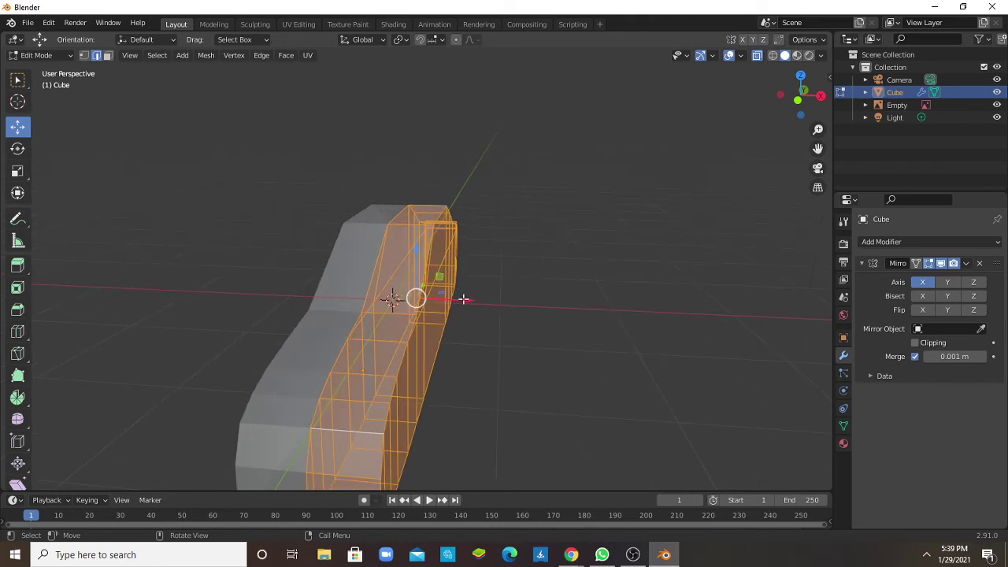
{"action": "left_click_drag", "start_coordinate": [461, 300], "coordinate": [475, 299]}
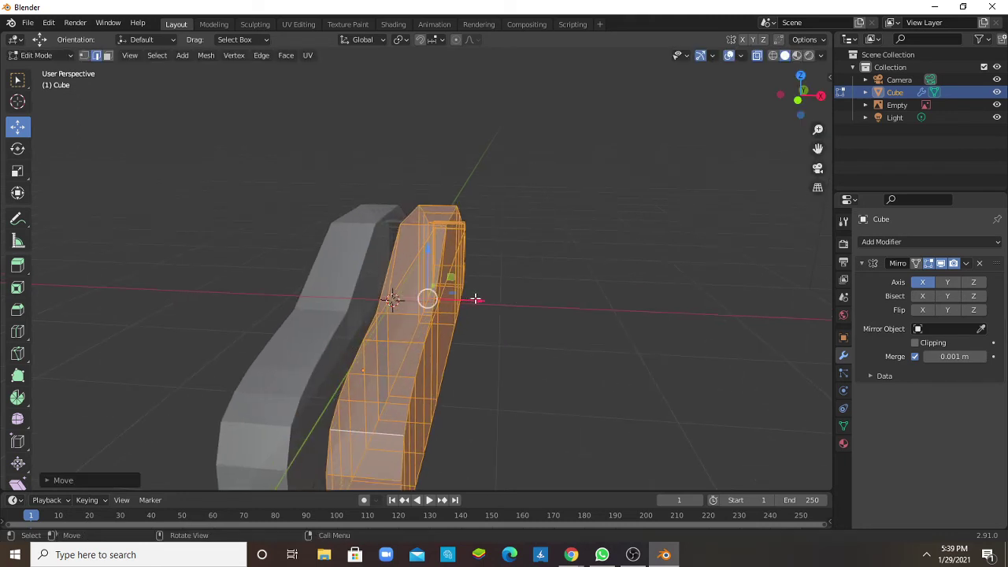
{"action": "key", "text": "ctrl+z"}
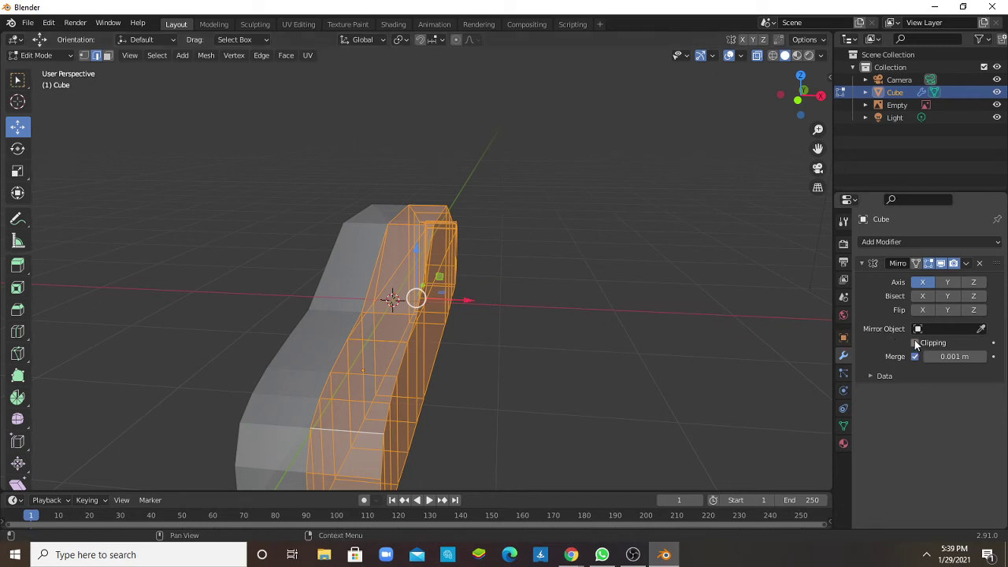
- Enable mirror Clipping, widen the body about 0.39 m along X, and return to Object Mode
{"action": "left_click", "coordinate": [915, 343]}
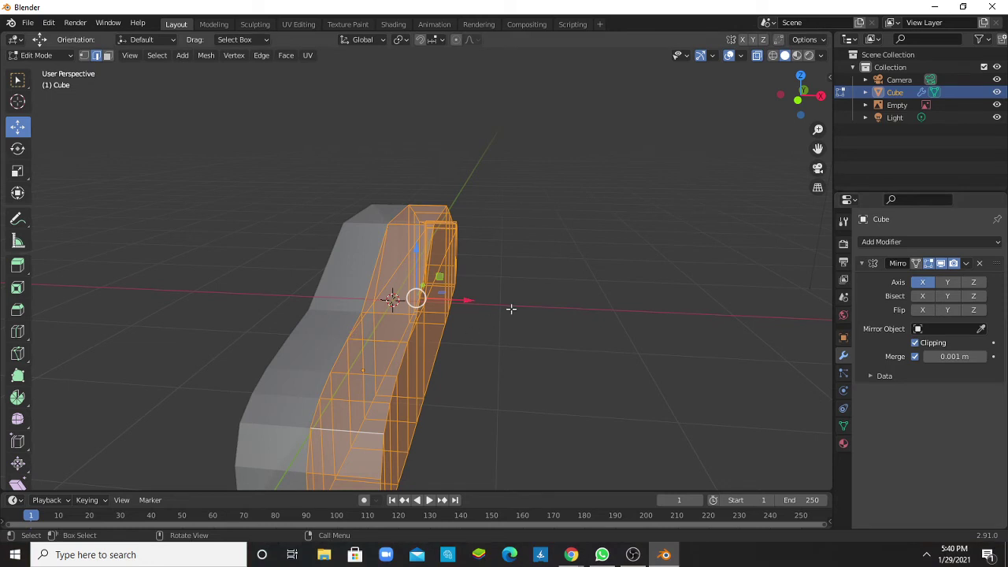
{"action": "left_click_drag", "start_coordinate": [466, 294], "coordinate": [512, 307]}
{"action": "key", "text": "Tab"}
{"action": "mouse_move", "coordinate": [571, 310]}
{"action": "middle_mouse_down"}
{"action": "mouse_move", "coordinate": [569, 286]}
{"action": "mouse_move", "coordinate": [605, 230]}
{"action": "mouse_move", "coordinate": [582, 256]}
{"action": "mouse_move", "coordinate": [585, 290]}
{"action": "mouse_move", "coordinate": [529, 315]}
{"action": "mouse_move", "coordinate": [382, 248]}
{"action": "mouse_move", "coordinate": [356, 221]}
{"action": "mouse_move", "coordinate": [356, 190]}
{"action": "mouse_move", "coordinate": [454, 202]}
{"action": "mouse_move", "coordinate": [484, 232]}
{"action": "mouse_move", "coordinate": [510, 317]}
{"action": "mouse_move", "coordinate": [596, 275]}
{"action": "mouse_move", "coordinate": [633, 229]}
{"action": "mouse_move", "coordinate": [628, 281]}
{"action": "mouse_move", "coordinate": [779, 59]}
{"action": "middle_mouse_up"}
{"action": "left_click", "coordinate": [570, 287]}
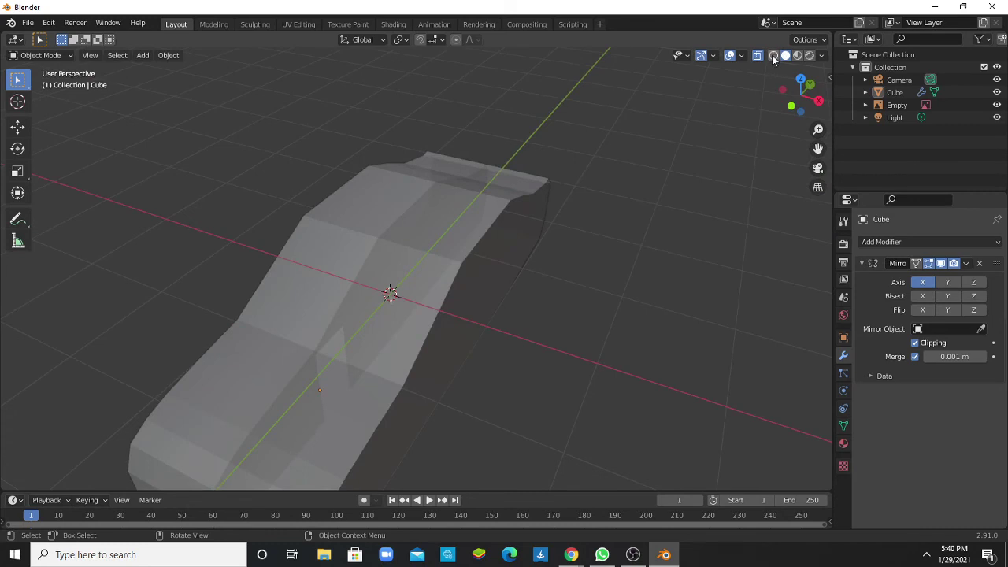
- Turn off X-ray and push the body's side vertices out 0.05371 m along X
{"action": "left_click", "coordinate": [757, 56]}
{"action": "mouse_move", "coordinate": [600, 258]}
{"action": "middle_mouse_down"}
{"action": "mouse_move", "coordinate": [616, 187]}
{"action": "mouse_move", "coordinate": [556, 174]}
{"action": "mouse_move", "coordinate": [627, 219]}
{"action": "middle_mouse_up"}
{"action": "key", "text": "Tab"}
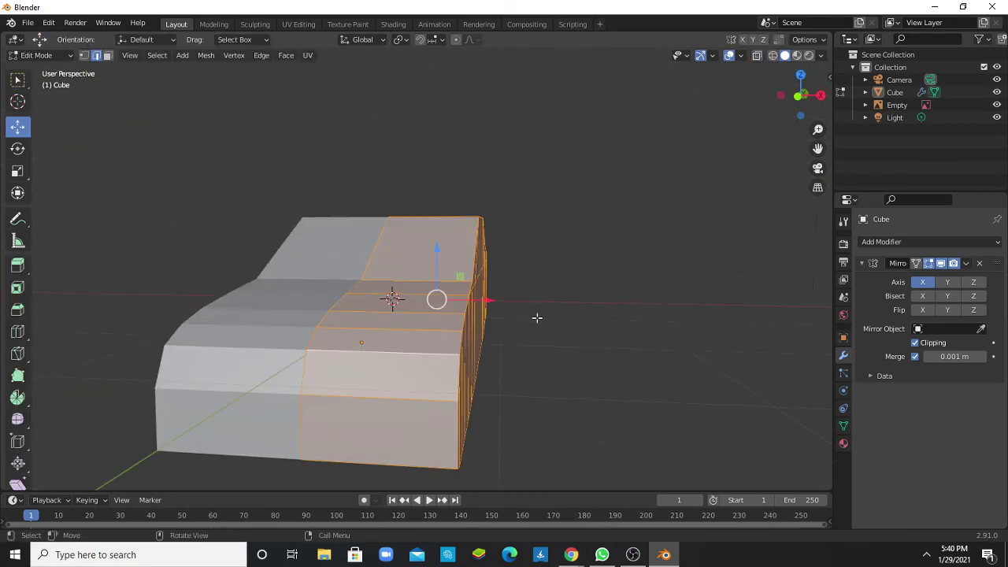
{"action": "left_click_drag", "start_coordinate": [489, 299], "coordinate": [495, 297]}
{"action": "key", "text": "Tab"}
{"action": "mouse_move", "coordinate": [536, 276]}
{"action": "middle_mouse_down"}
{"action": "mouse_move", "coordinate": [565, 267]}
{"action": "mouse_move", "coordinate": [518, 249]}
{"action": "mouse_move", "coordinate": [473, 278]}
{"action": "mouse_move", "coordinate": [522, 287]}
{"action": "mouse_move", "coordinate": [536, 300]}
{"action": "mouse_move", "coordinate": [378, 284]}
{"action": "mouse_move", "coordinate": [297, 295]}
{"action": "mouse_move", "coordinate": [309, 275]}
{"action": "mouse_move", "coordinate": [526, 310]}
{"action": "mouse_move", "coordinate": [535, 279]}
{"action": "mouse_move", "coordinate": [433, 297]}
{"action": "mouse_move", "coordinate": [504, 297]}
{"action": "mouse_move", "coordinate": [534, 275]}
{"action": "mouse_move", "coordinate": [594, 282]}
{"action": "mouse_move", "coordinate": [482, 281]}
{"action": "middle_mouse_up"}
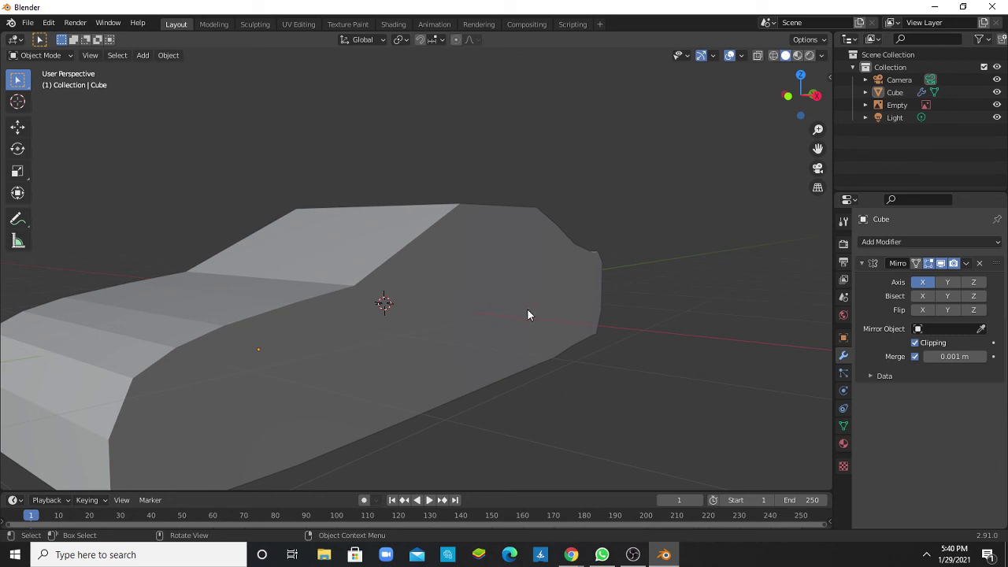
{"action": "mouse_move", "coordinate": [531, 220]}
{"action": "middle_mouse_down"}
{"action": "mouse_move", "coordinate": [504, 268]}
{"action": "mouse_move", "coordinate": [578, 255]}
{"action": "mouse_move", "coordinate": [543, 252]}
{"action": "mouse_move", "coordinate": [562, 306]}
{"action": "middle_mouse_up"}
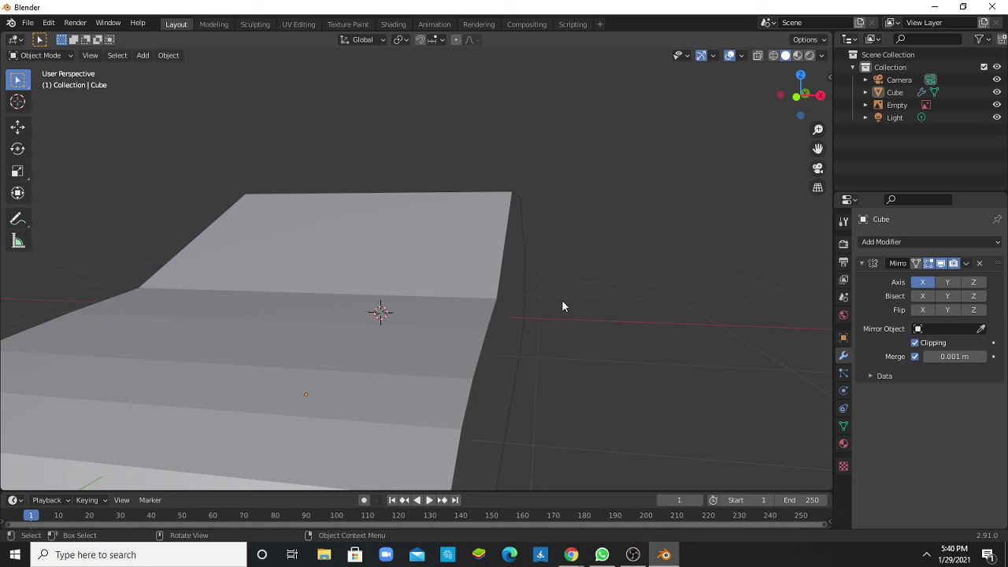
{"action": "scroll", "coordinate": [561, 300], "scroll_direction": "down", "scroll_amount": 4}
{"action": "mouse_move", "coordinate": [561, 299]}
{"action": "middle_mouse_down"}
{"action": "mouse_move", "coordinate": [362, 318]}
{"action": "mouse_move", "coordinate": [468, 310]}
{"action": "mouse_move", "coordinate": [396, 331]}
{"action": "middle_mouse_up"}
{"action": "scroll", "coordinate": [396, 335], "scroll_direction": "up", "scroll_amount": 2}
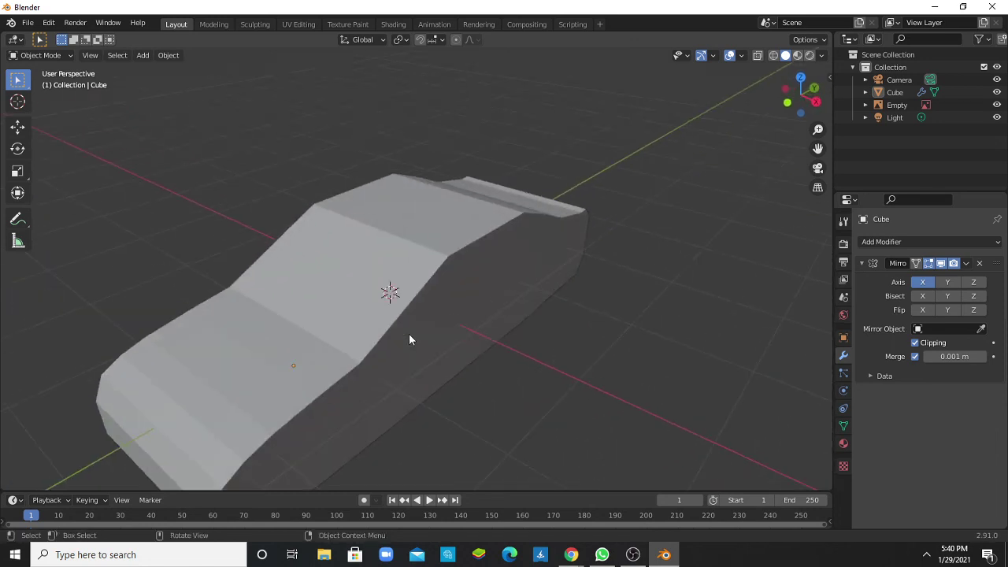
{"action": "scroll", "coordinate": [452, 375], "scroll_direction": "up", "scroll_amount": 3}
{"action": "middle_click_drag", "start_coordinate": [460, 396], "coordinate": [386, 361]}
{"action": "scroll", "coordinate": [385, 360], "scroll_direction": "down", "scroll_amount": 5}
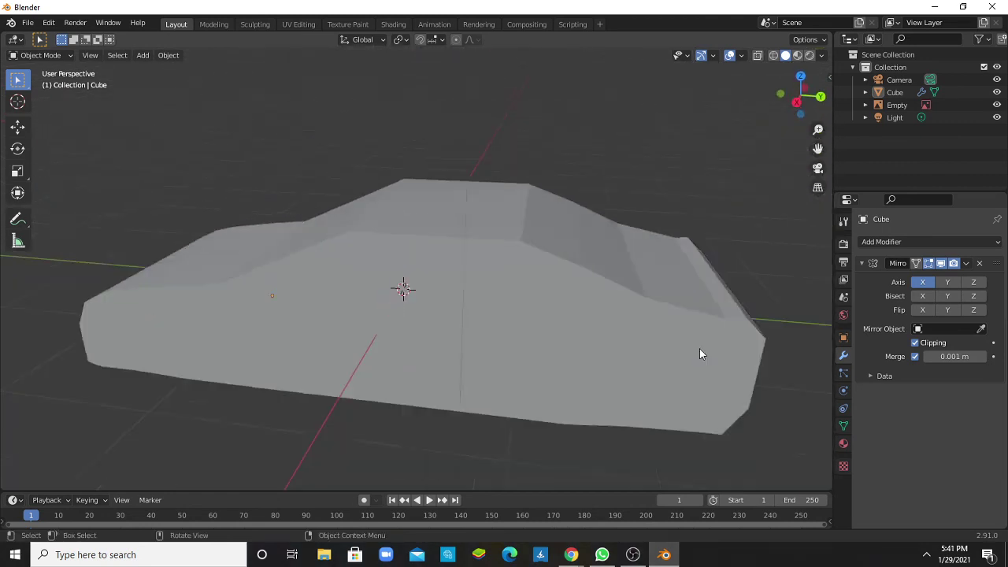
{"action": "middle_click_drag", "start_coordinate": [699, 348], "coordinate": [531, 291]}
{"action": "mouse_move", "coordinate": [462, 304]}
{"action": "middle_mouse_down"}
{"action": "mouse_move", "coordinate": [576, 299]}
{"action": "mouse_move", "coordinate": [590, 248]}
{"action": "mouse_move", "coordinate": [612, 313]}
{"action": "mouse_move", "coordinate": [354, 365]}
{"action": "mouse_move", "coordinate": [411, 365]}
{"action": "middle_mouse_up"}
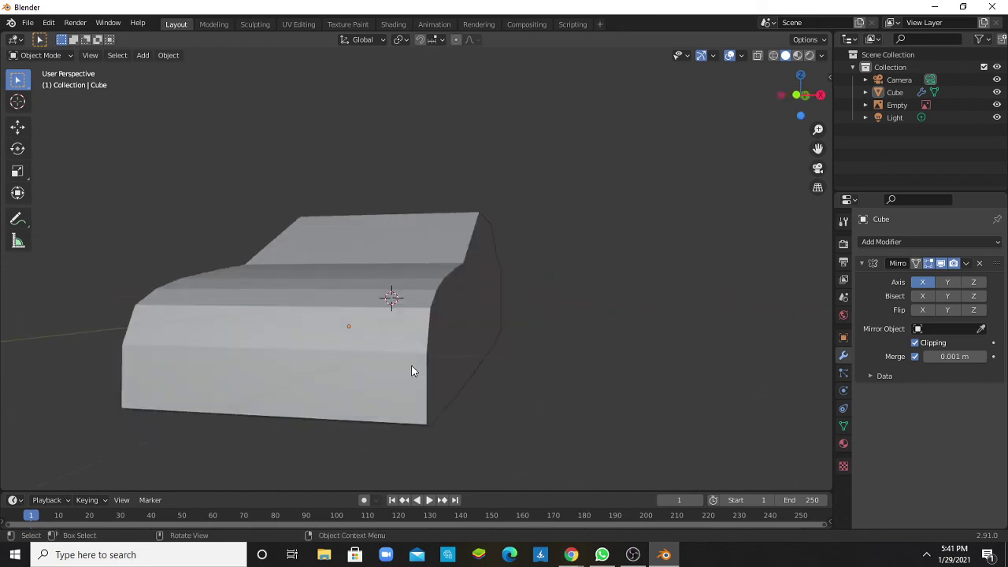